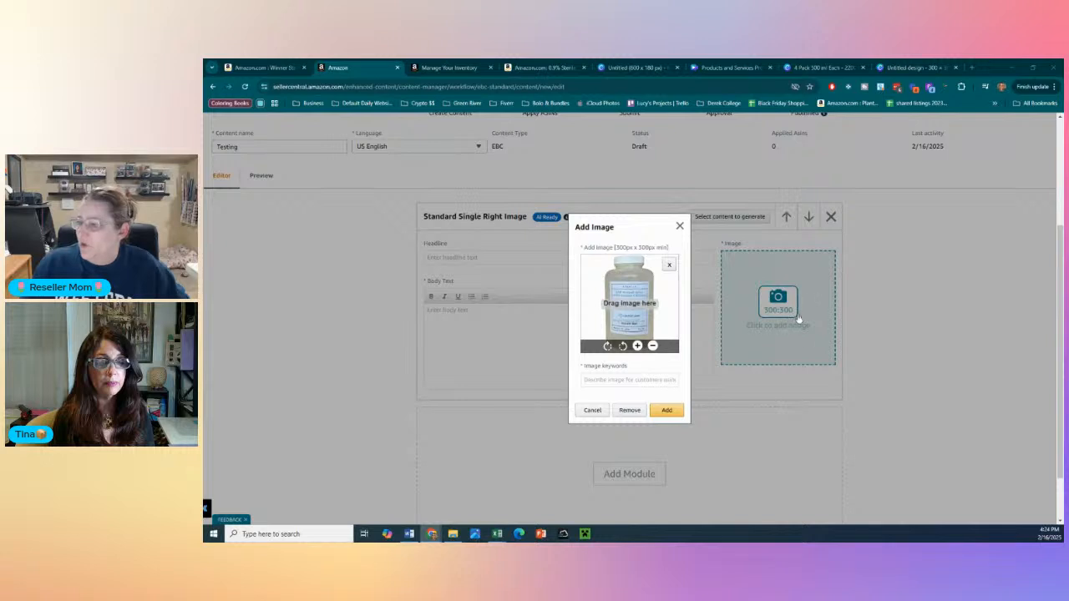
# - Enter "Saline" as the image keyword and add the bottle image to the Standard Single Right Image module
pyautogui.click(625, 380)
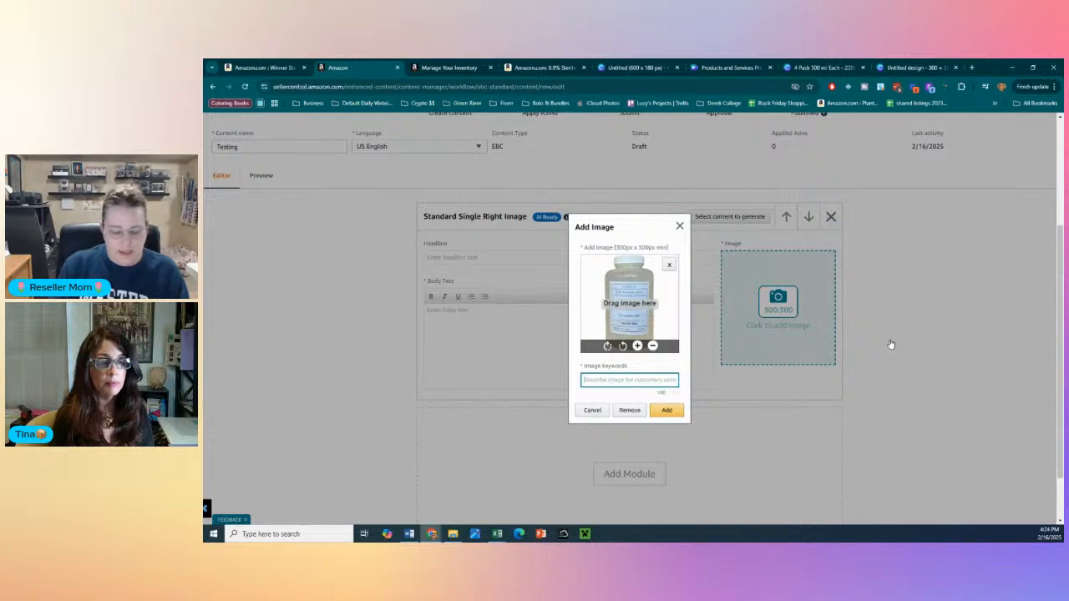
pyautogui.write('bal')
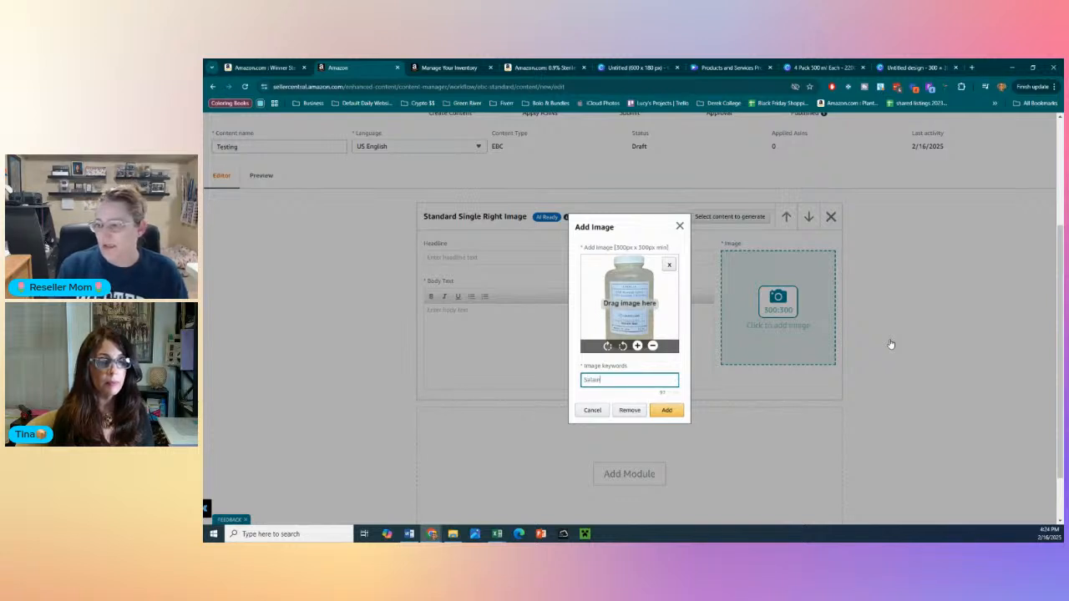
pyautogui.write('ine')
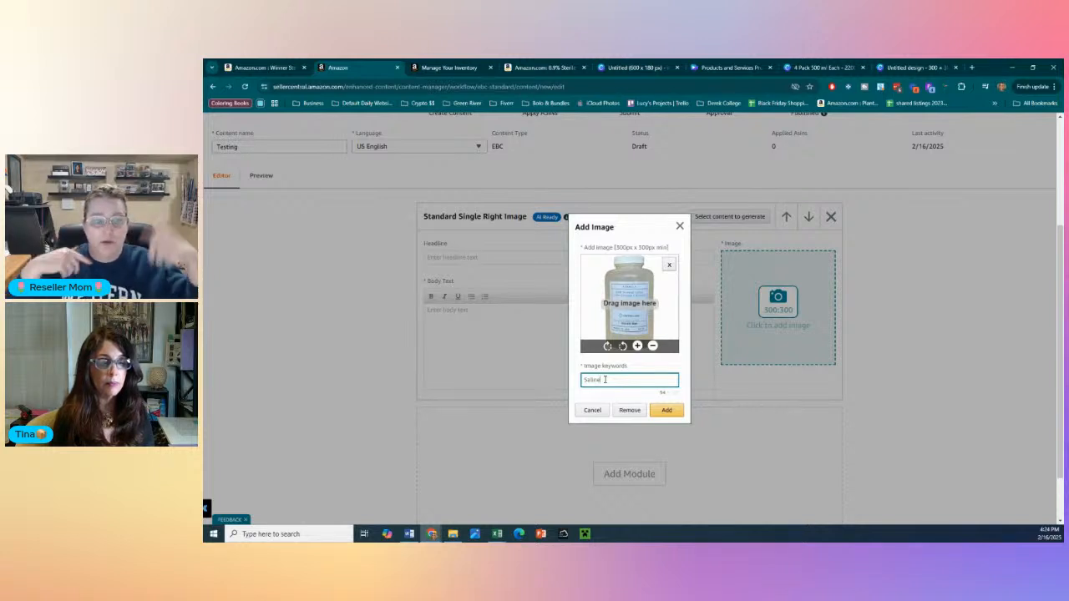
pyautogui.click(668, 416)
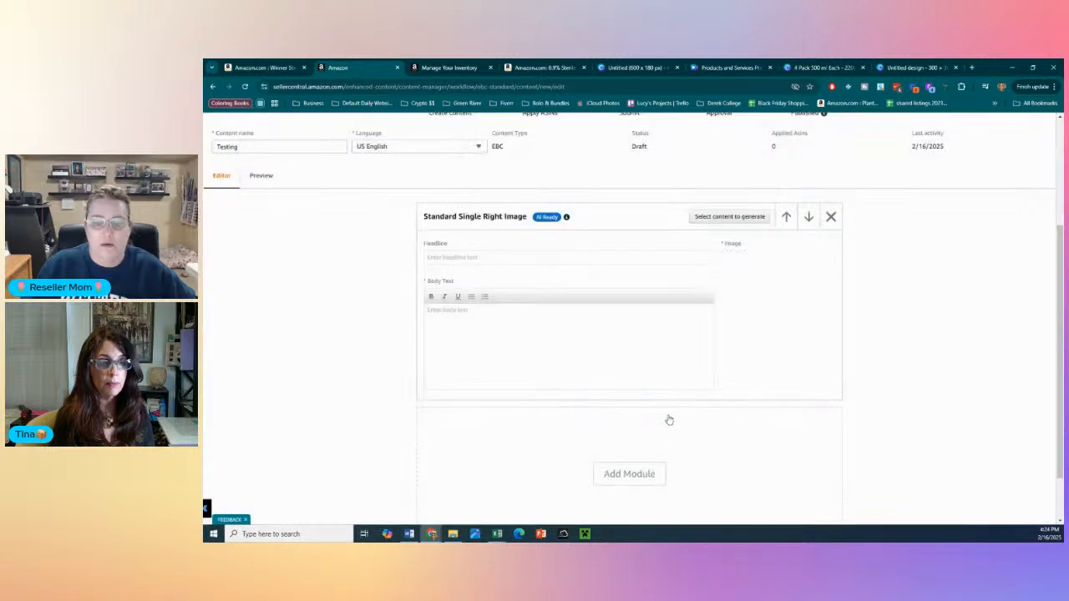
# - Switch to the blank 300 x 300 px Canva design and view the custom size fields of its resize options
pyautogui.click(915, 67)
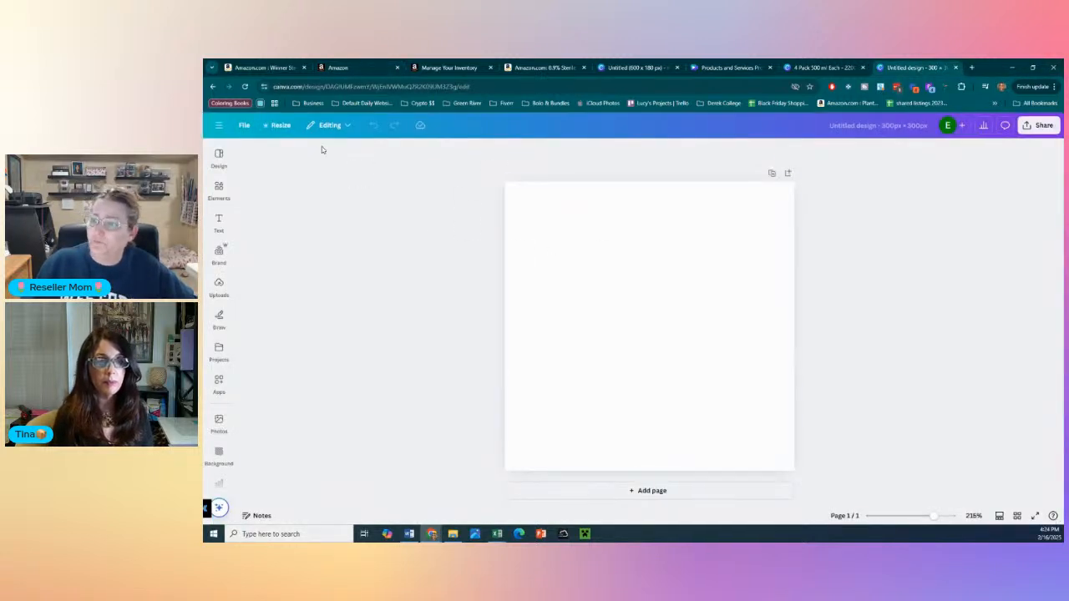
pyautogui.click(278, 125)
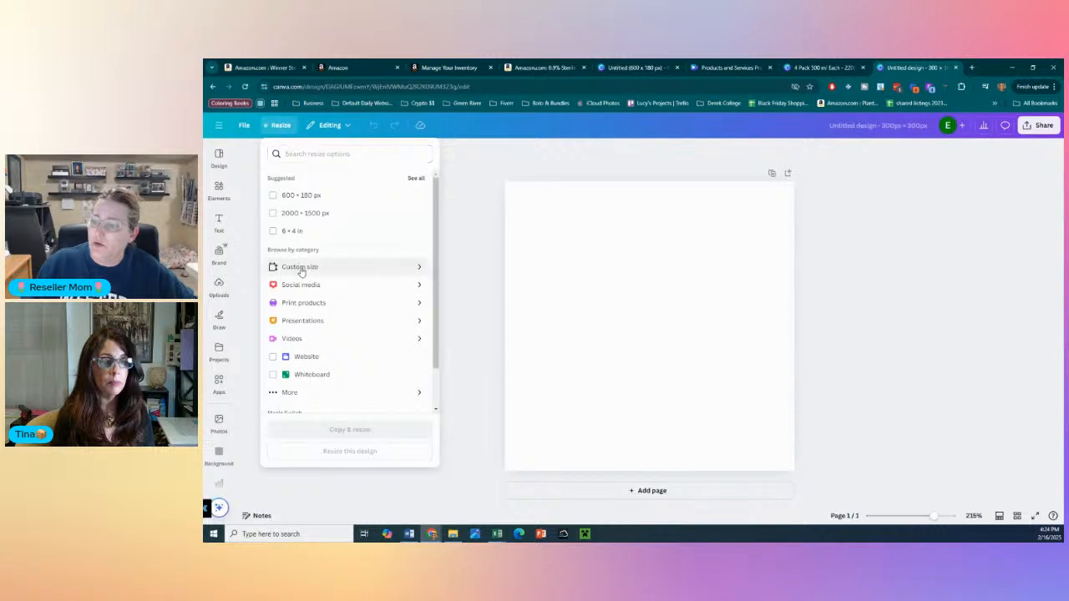
pyautogui.click(299, 268)
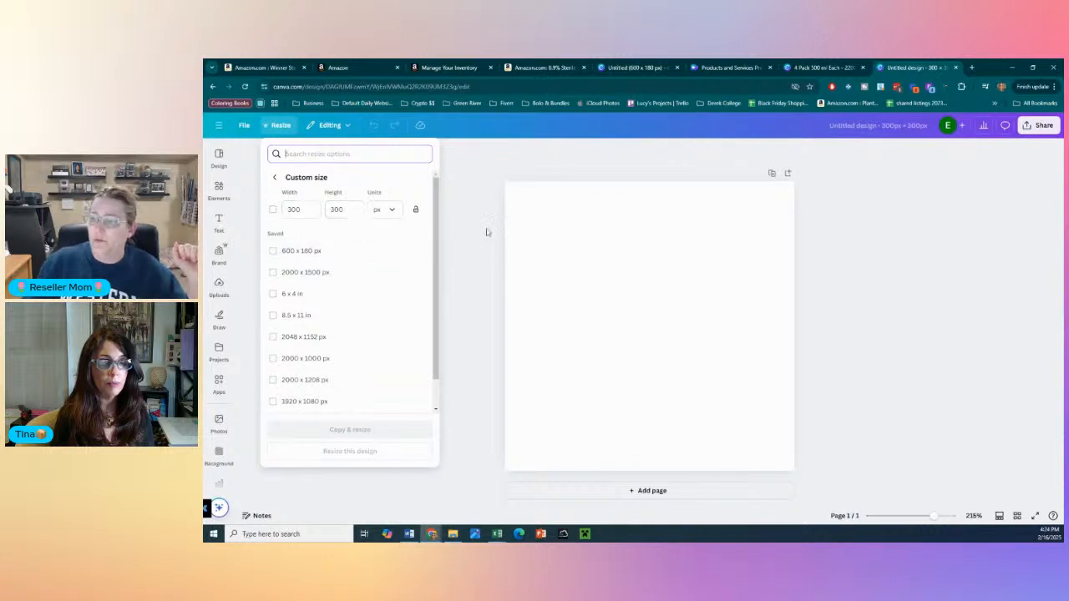
pyautogui.click(489, 208)
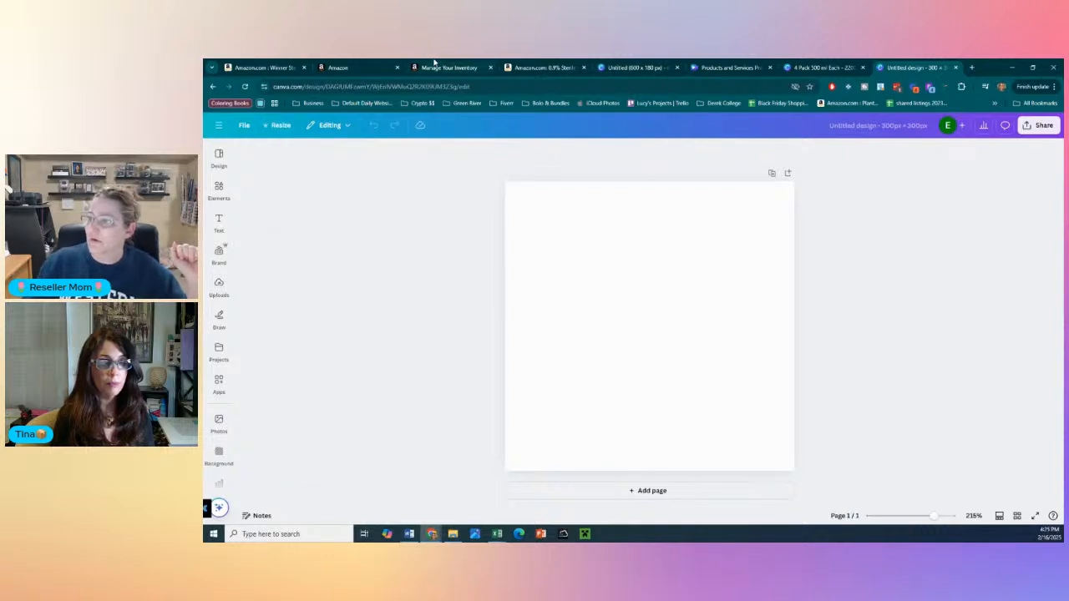
# - Return to the A+ content editor and enter "Saline Solution" as the headline of the Standard Single Right Image module
pyautogui.click(342, 67)
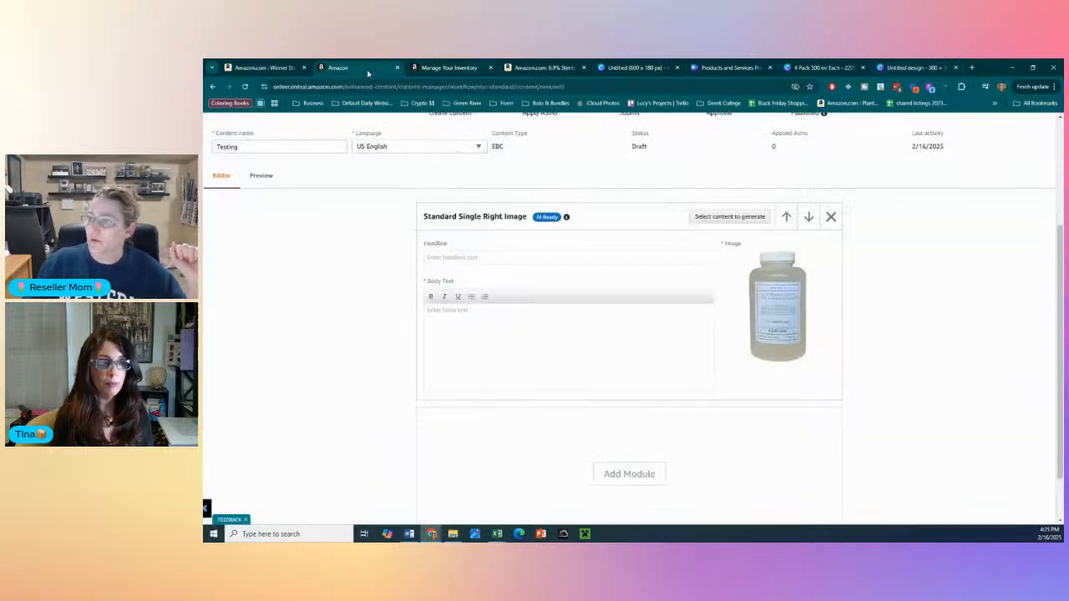
pyautogui.click(573, 257)
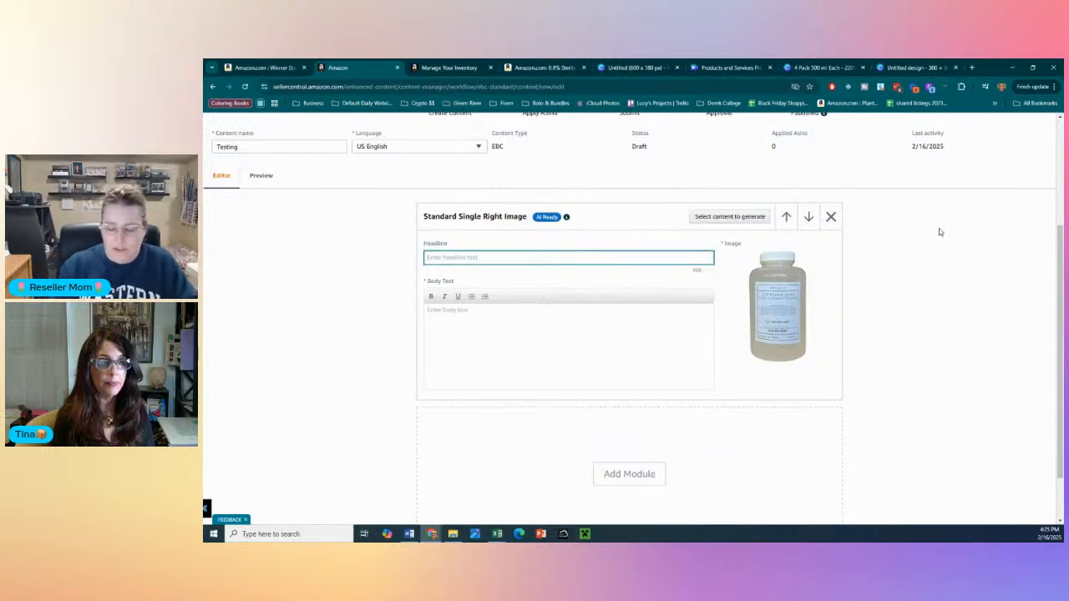
pyautogui.write('Saline')
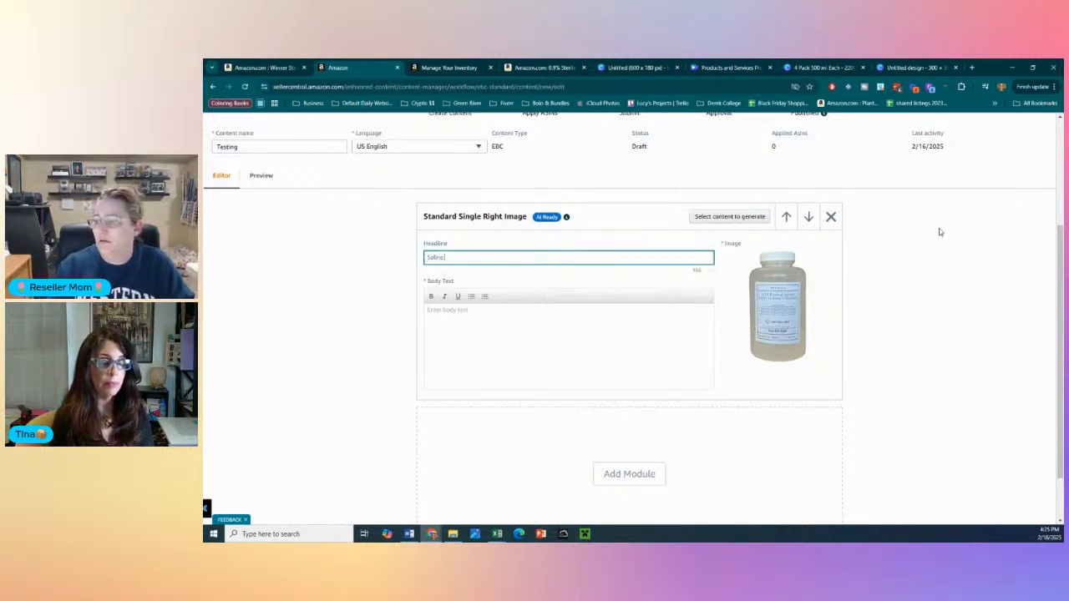
pyautogui.write(' Solution')
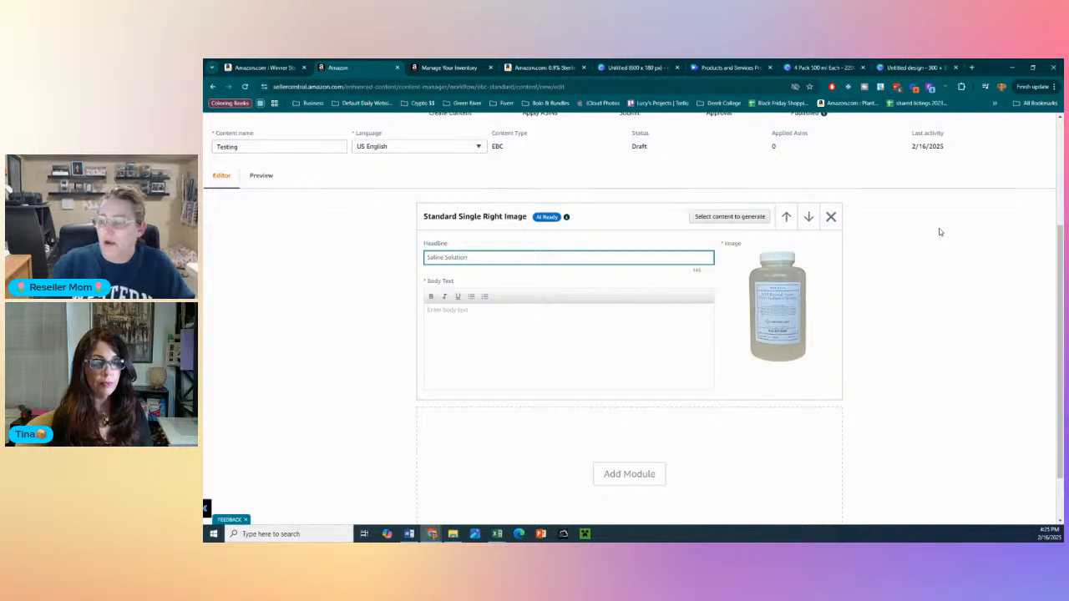
pyautogui.click(628, 219)
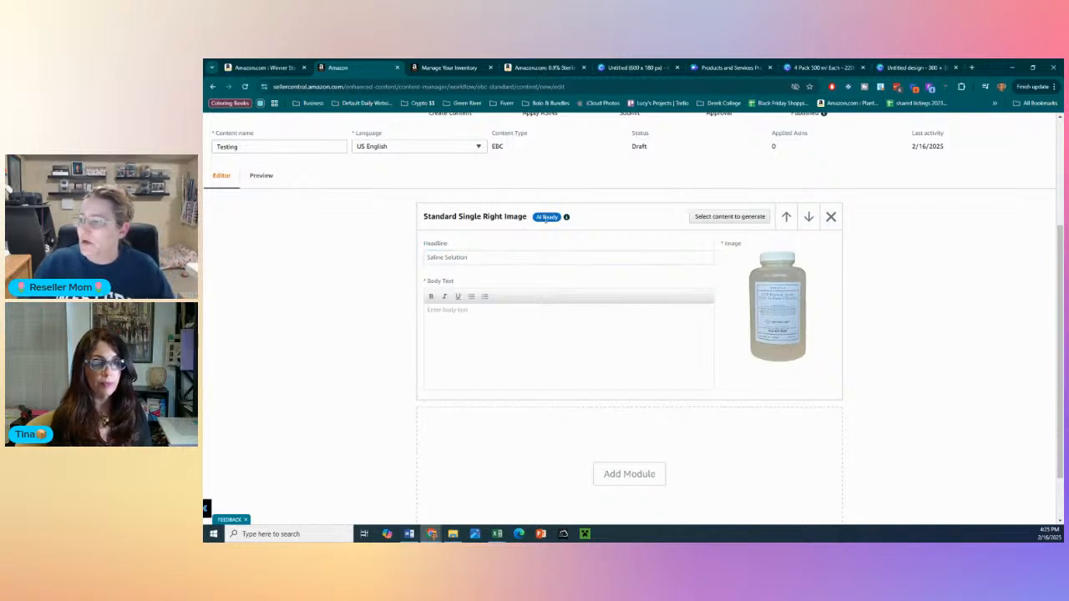
# - Select the headline of the Standard Single Right Image module for AI generation and open the Generate A+ Content dialog
pyautogui.click(708, 218)
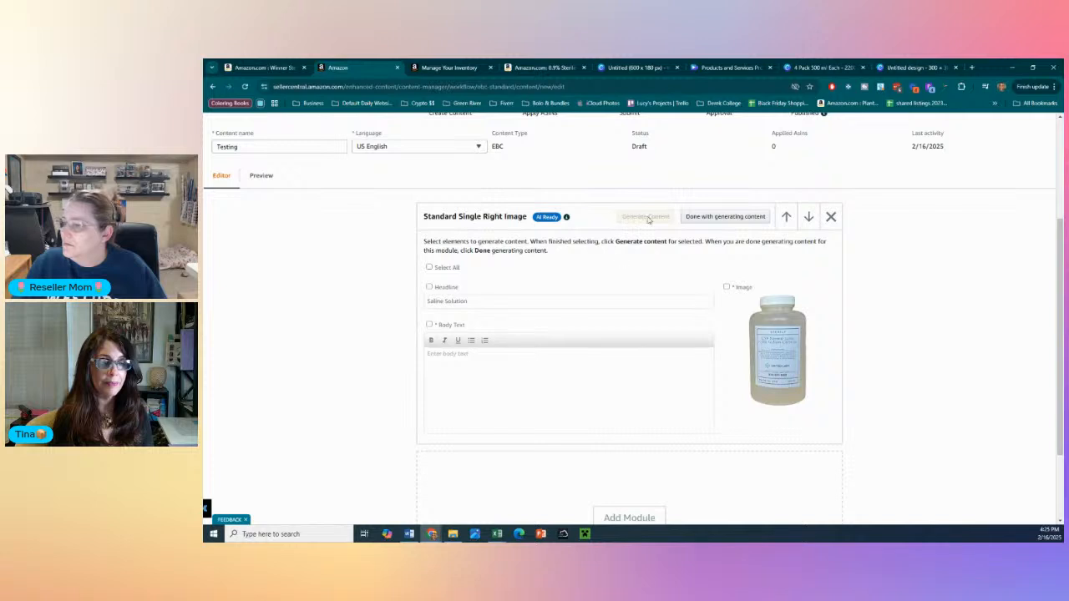
pyautogui.click(504, 377)
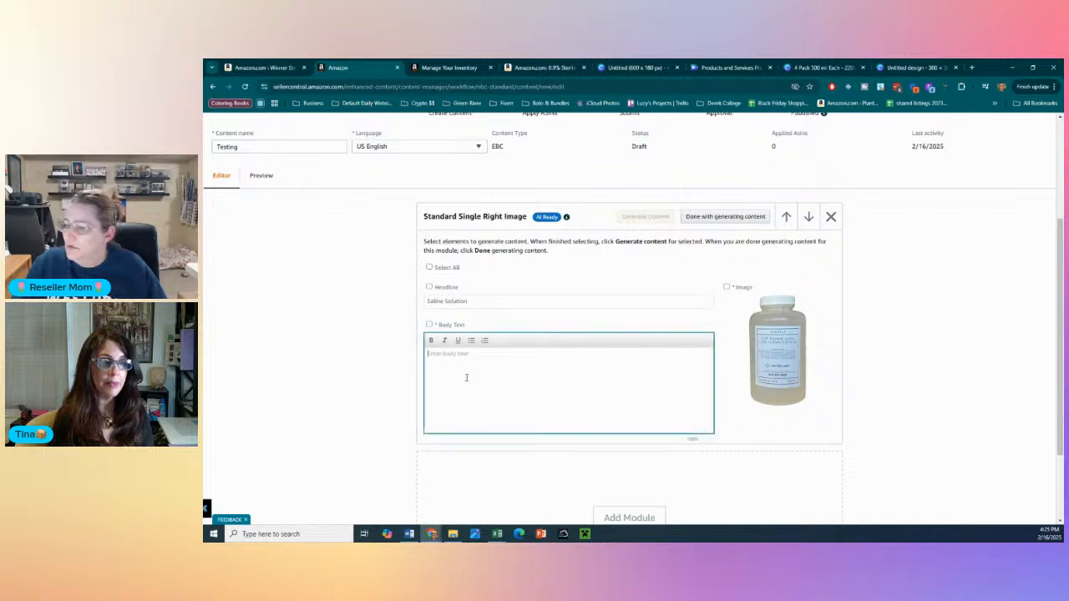
pyautogui.click(429, 287)
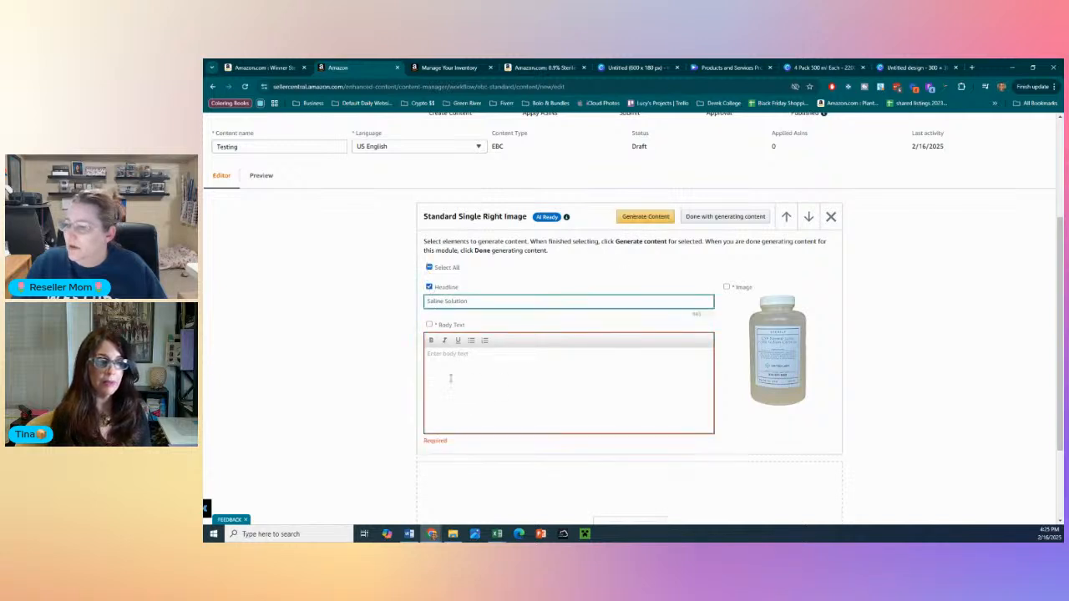
pyautogui.click(644, 217)
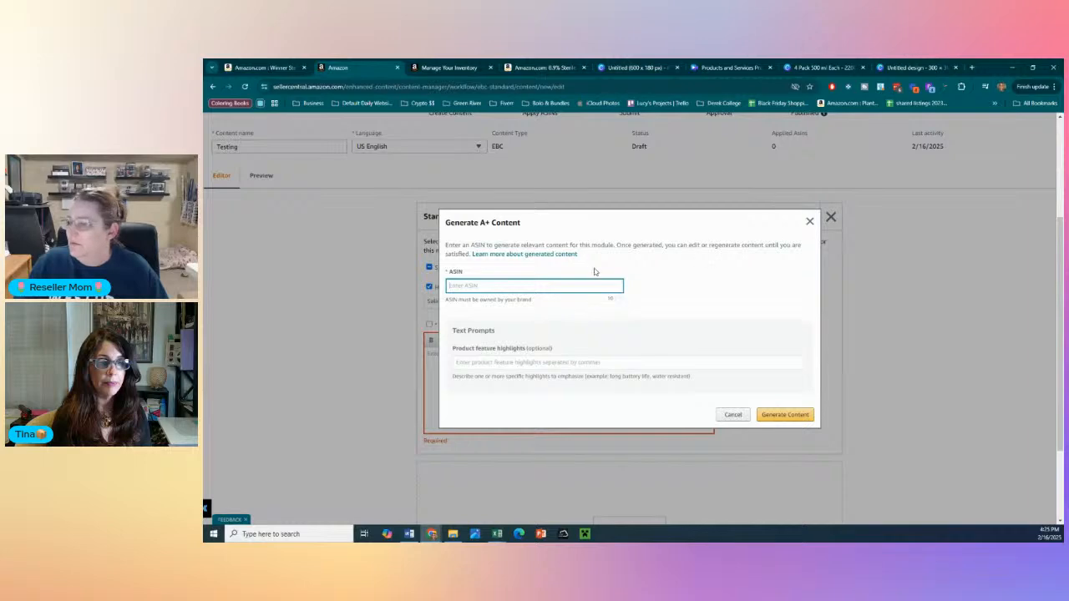
# - Copy the saline solution's ASIN from its product page address, paste it as the ASIN and generate the headline without feature highlights
pyautogui.click(544, 67)
pyautogui.doubleClick(337, 86)
pyautogui.hotkey('ctrl', 'c')
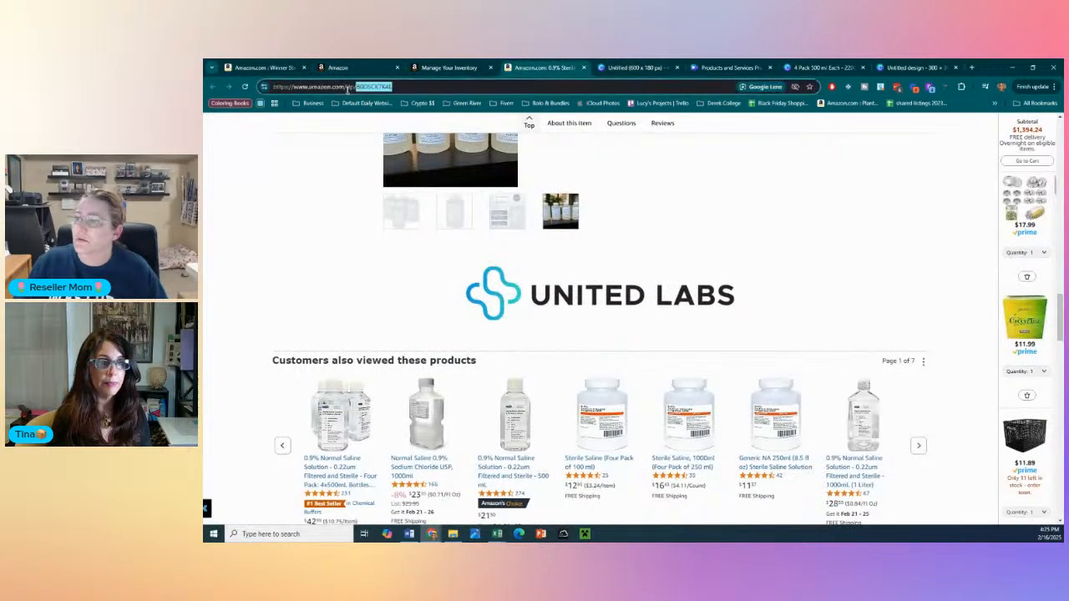
pyautogui.hotkey('ctrl', 'shift', 'Tab')
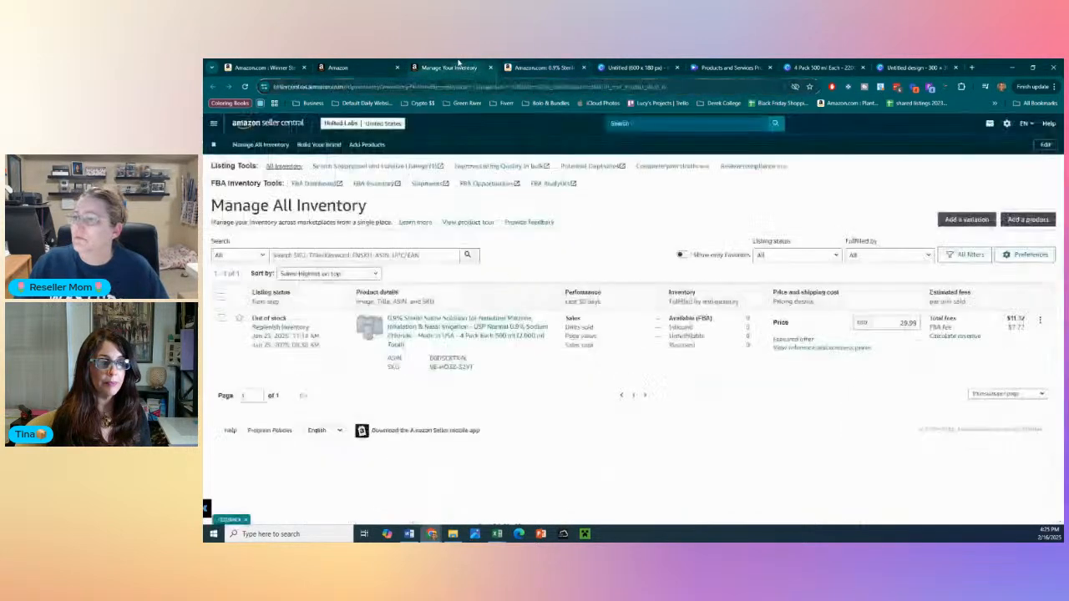
pyautogui.hotkey('ctrl', 'shift', 'Tab')
pyautogui.hotkey('ctrl', 'v')
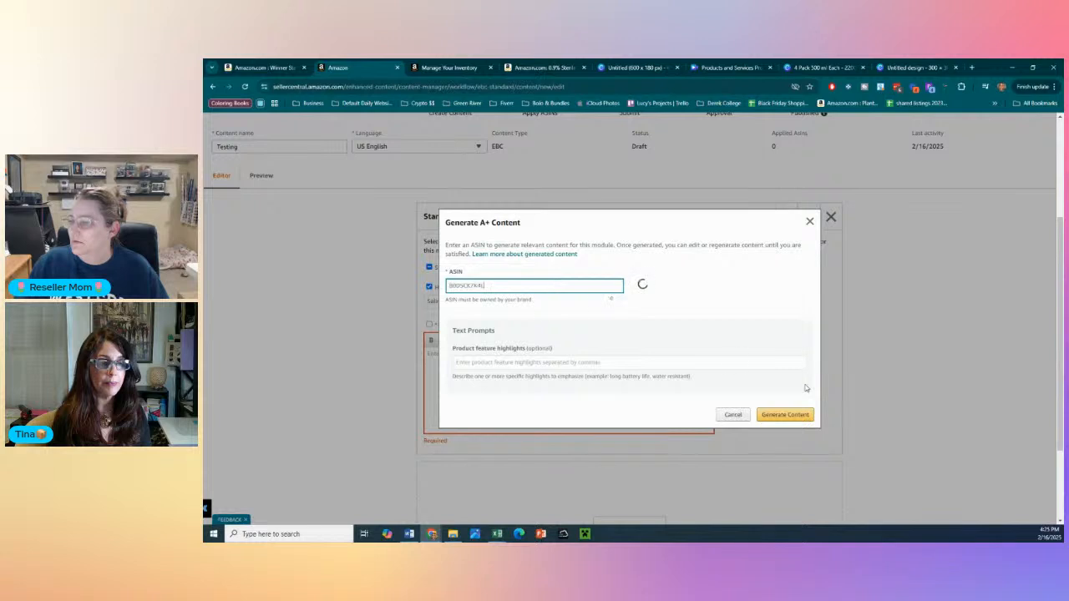
pyautogui.click(539, 361)
pyautogui.click(781, 415)
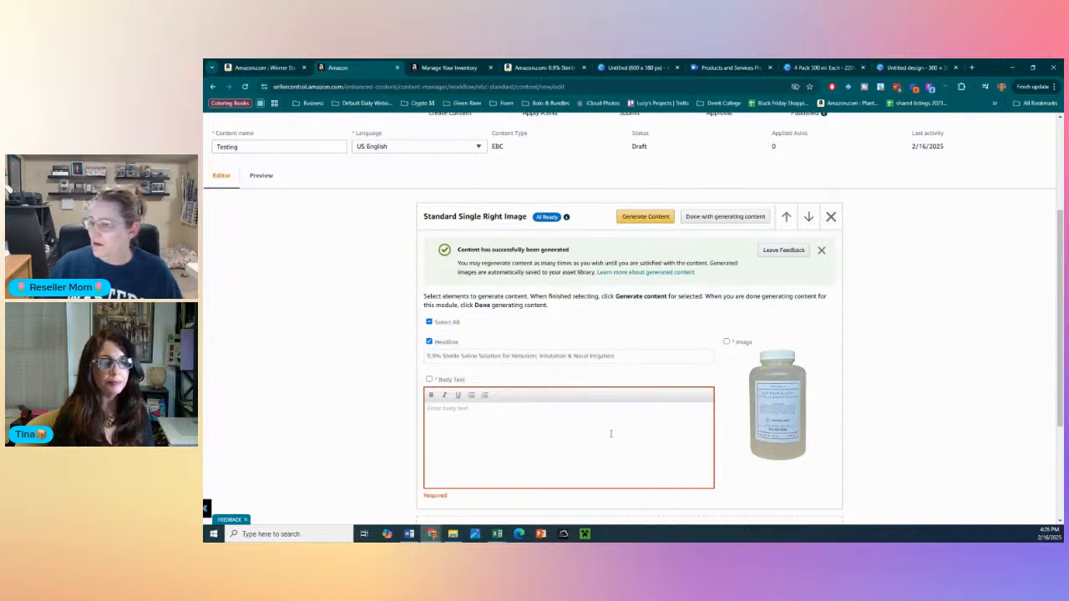
# - Include the body text in the AI selection and generate both headline and body text for the same ASIN
pyautogui.click(603, 433)
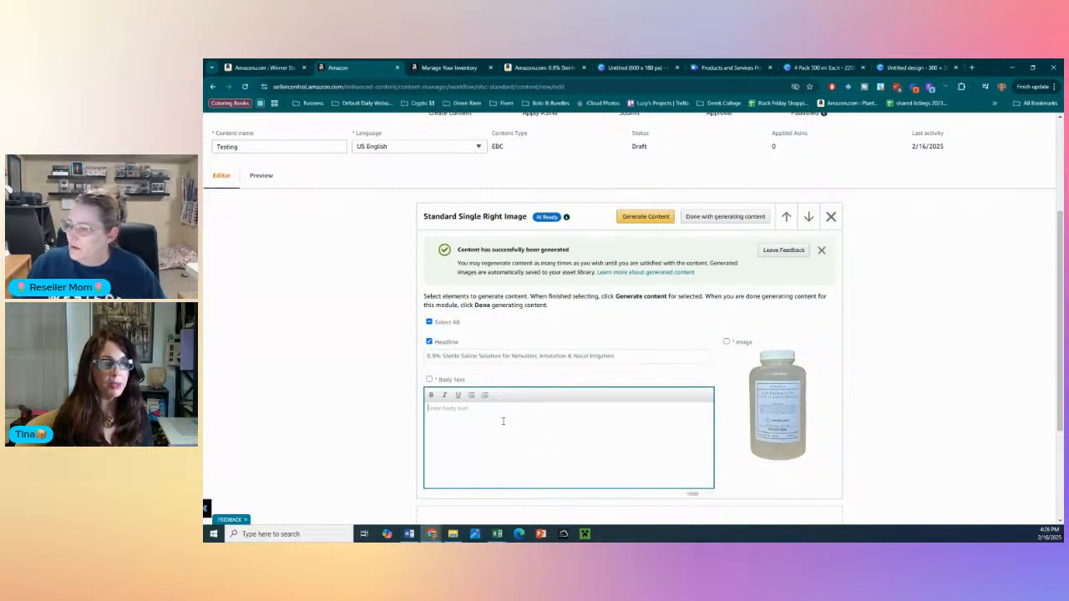
pyautogui.click(428, 380)
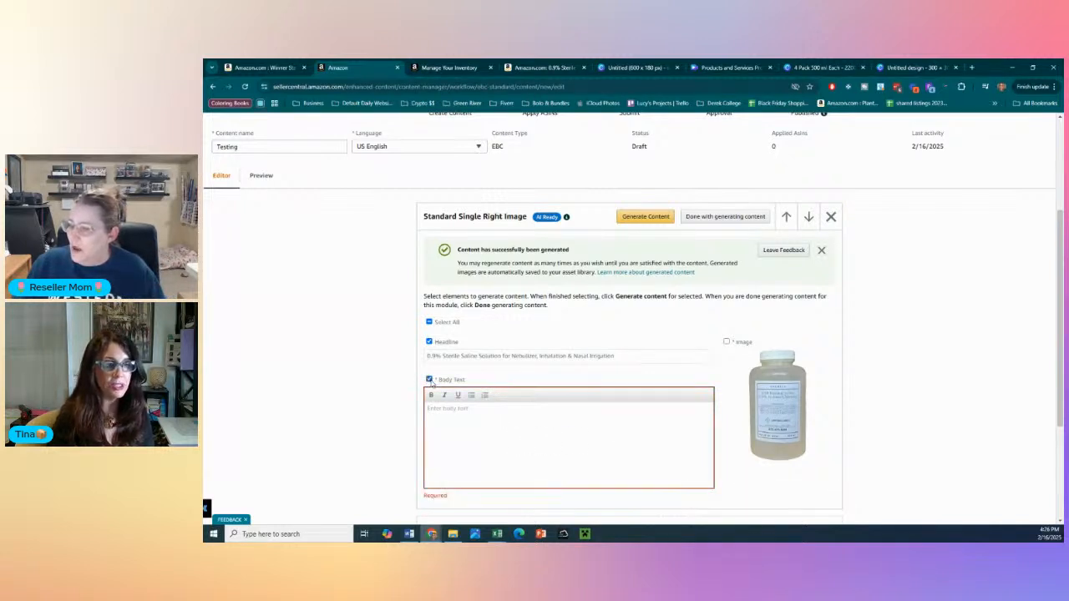
pyautogui.click(658, 217)
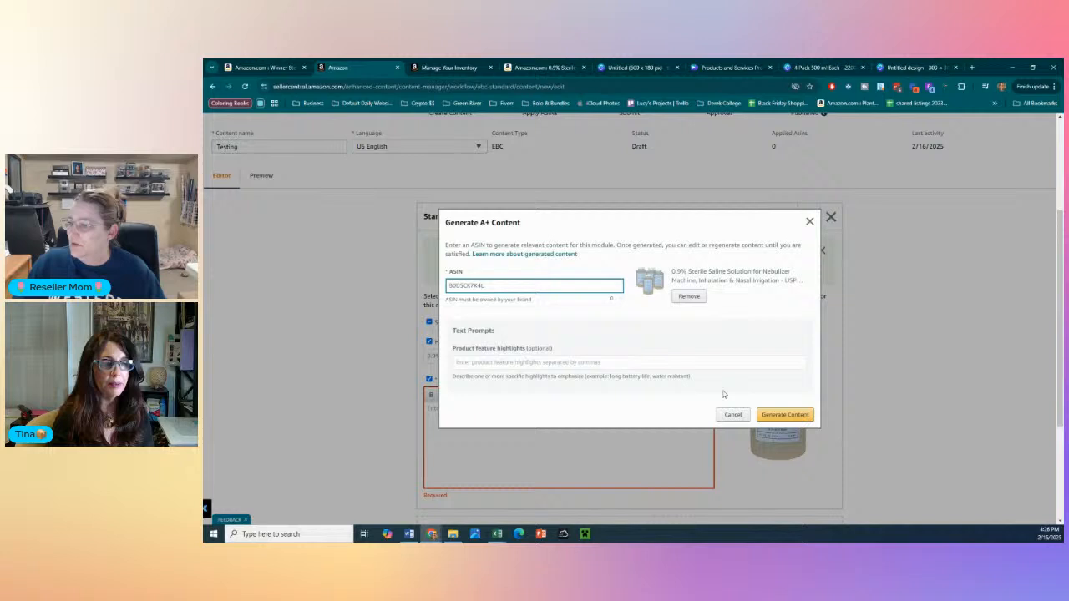
pyautogui.click(783, 414)
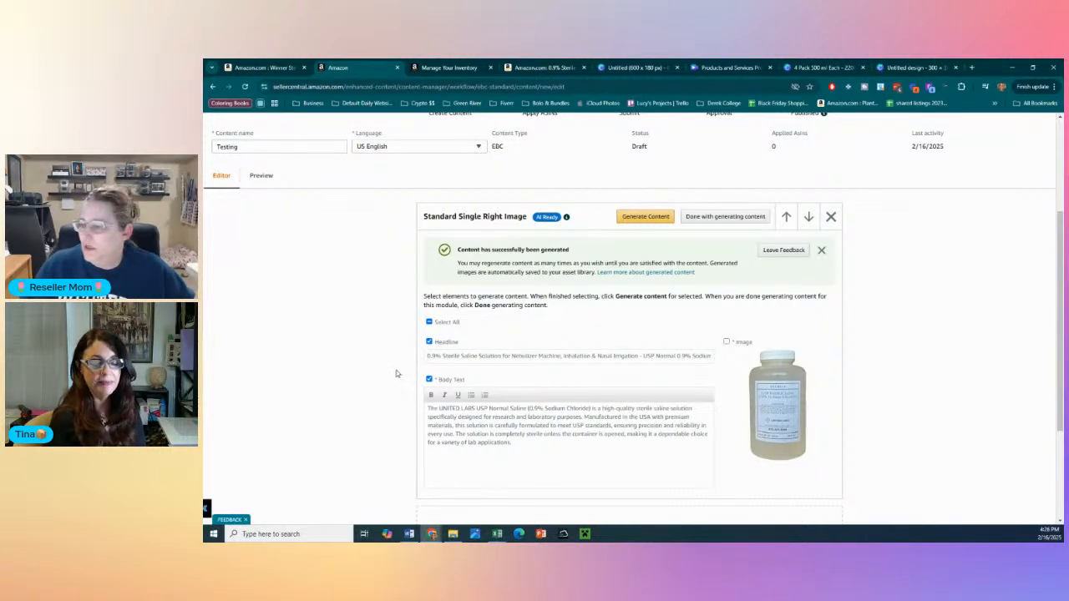
# - Review the generated headline and body text in the Standard Single Right Image module
pyautogui.scroll(-2, 397, 376)
pyautogui.scroll(2, 416, 359)
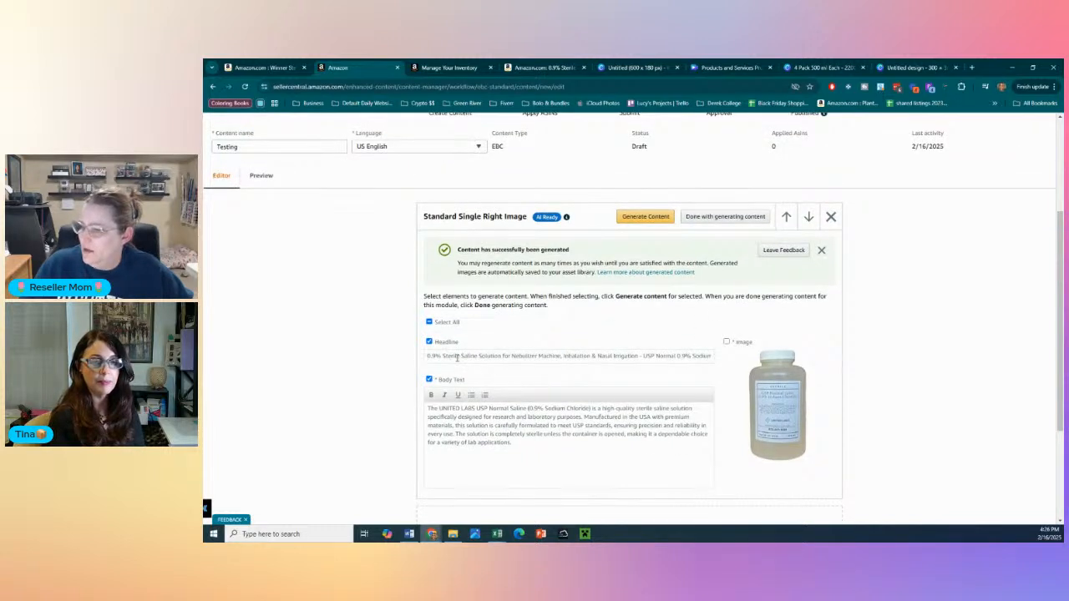
pyautogui.moveTo(641, 357); pyautogui.dragTo(350, 384)
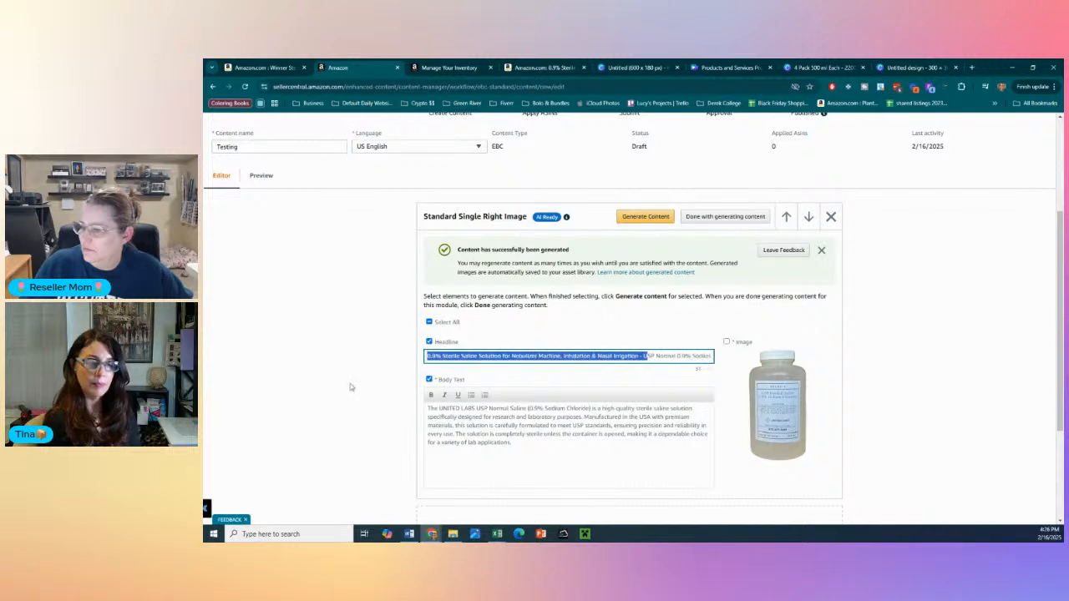
pyautogui.click(344, 392)
pyautogui.scroll(-2, 311, 466)
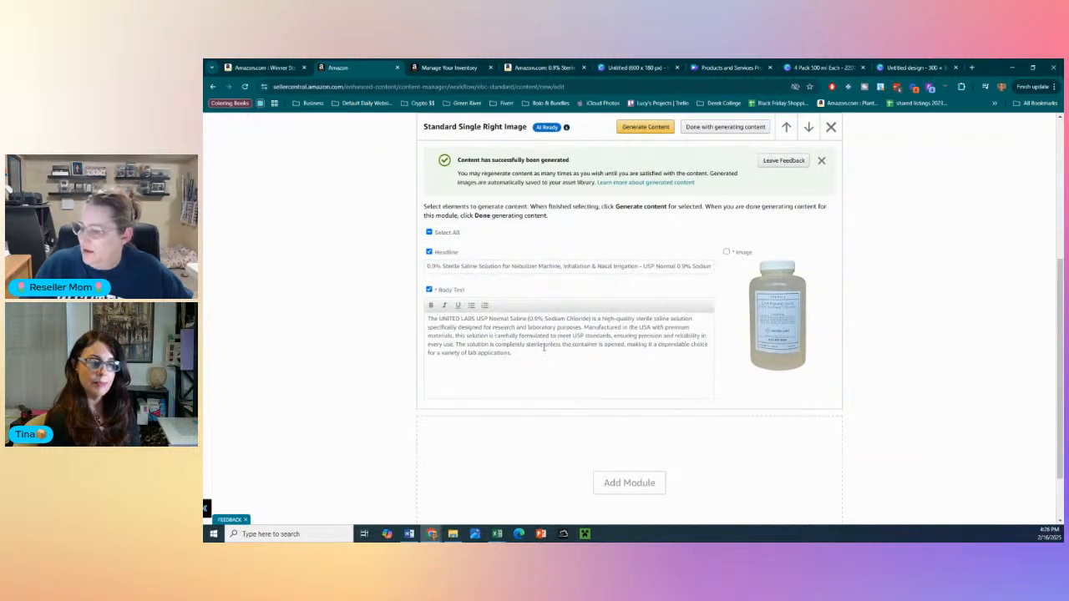
pyautogui.scroll(2, 551, 349)
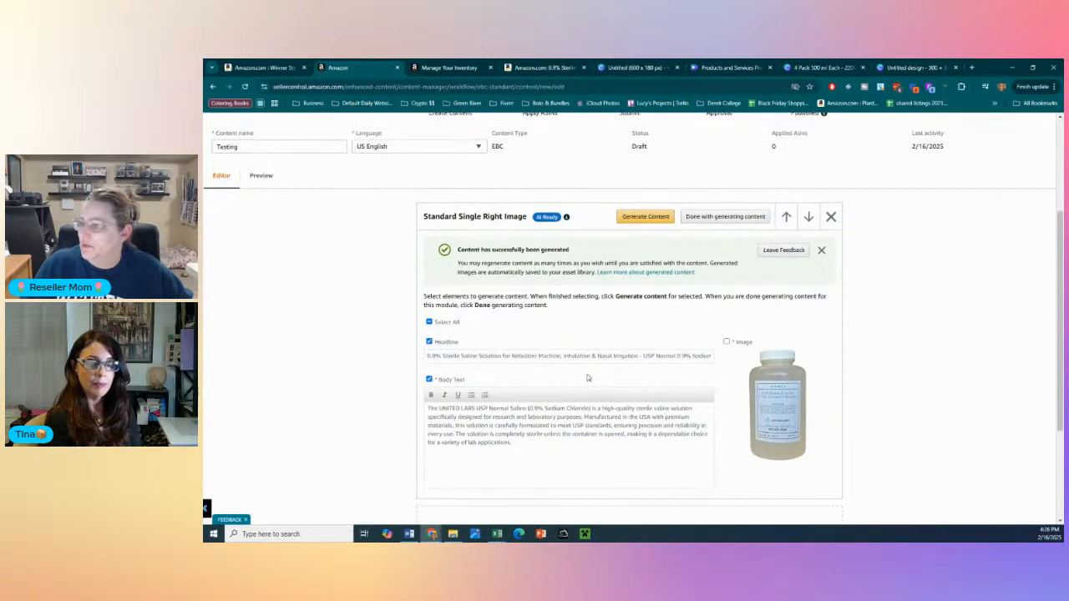
# - Add a Standard Three Images & Text module below the Standard Single Right Image module
pyautogui.scroll(-4, 588, 376)
pyautogui.click(627, 410)
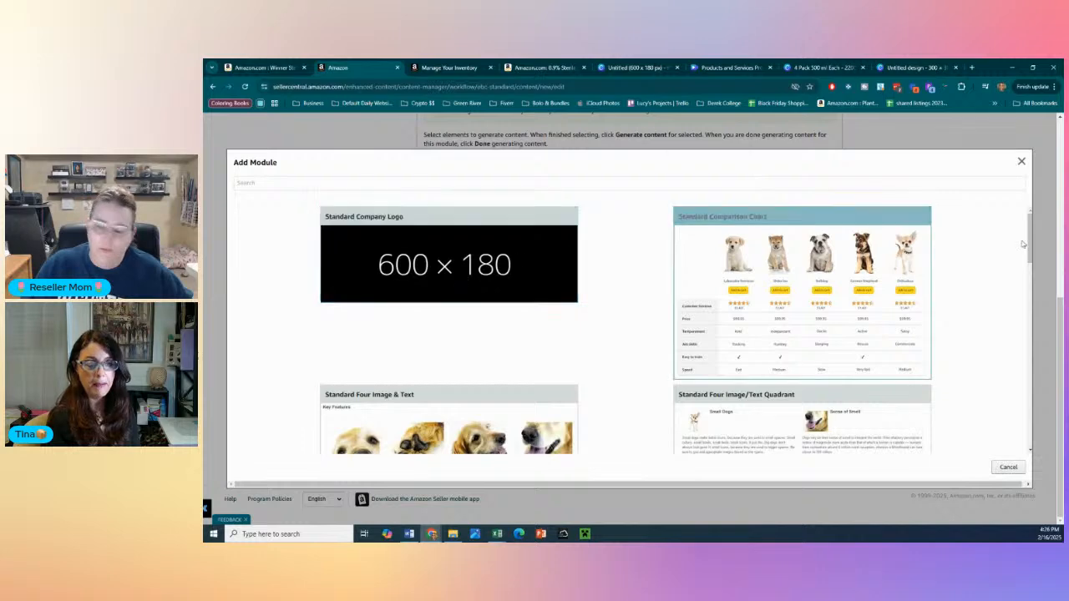
pyautogui.moveTo(1030, 240); pyautogui.dragTo(1014, 423)
pyautogui.click(543, 372)
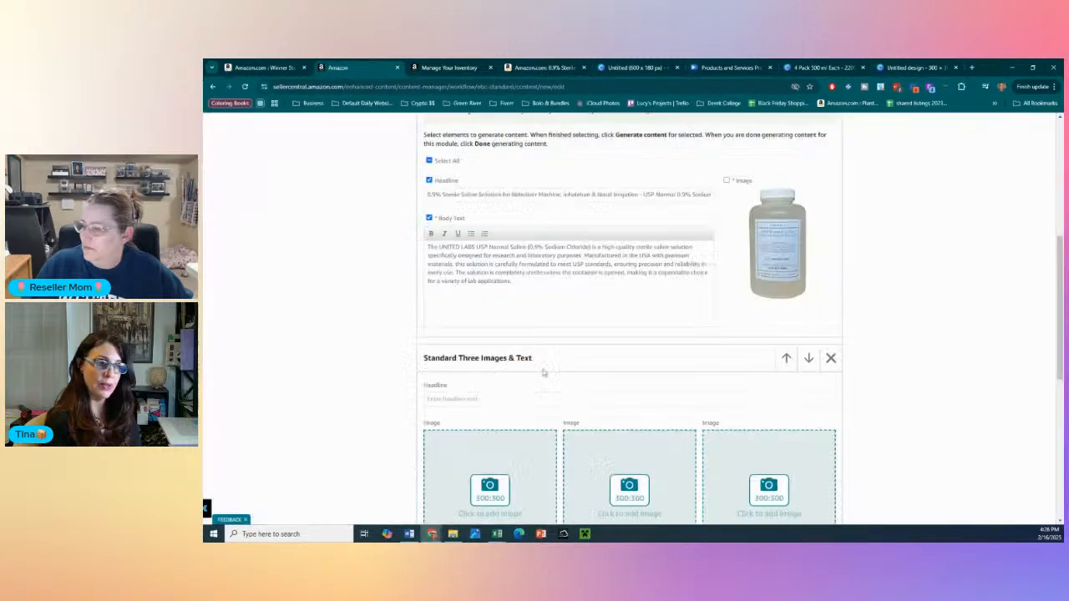
# - Add the photo of the four bottles to the first image slot of the three-image module with the keywords "Pack of 4"
pyautogui.scroll(-2, 365, 375)
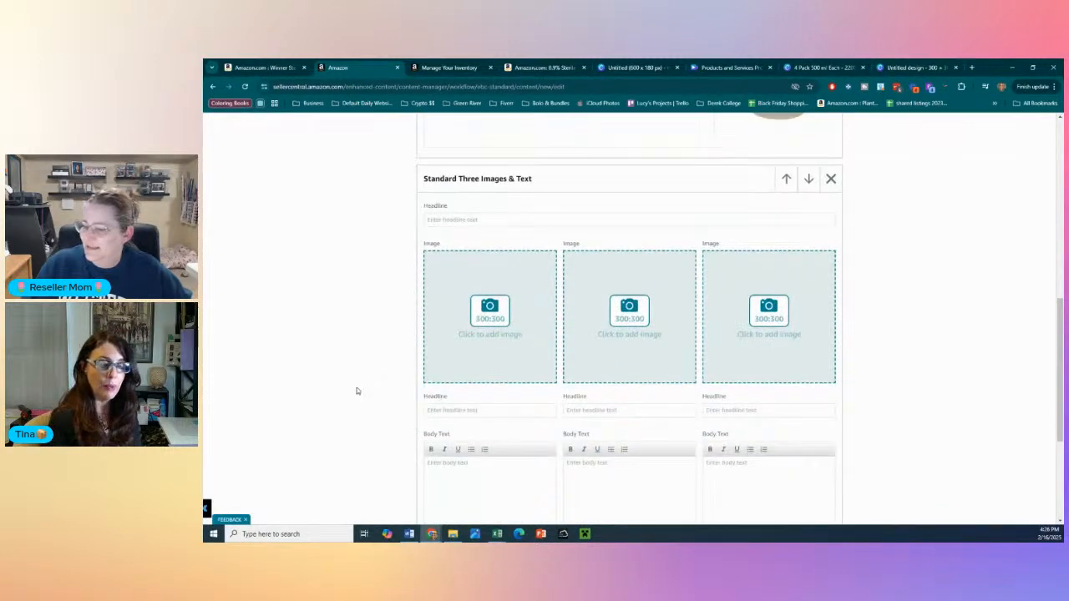
pyautogui.click(497, 314)
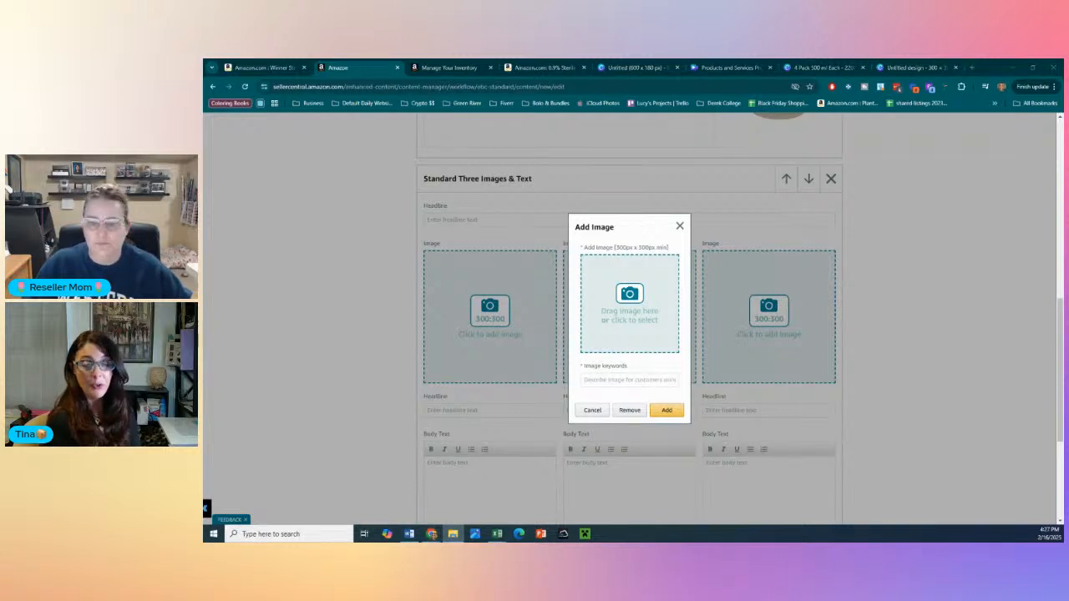
pyautogui.moveTo(558, 287); pyautogui.dragTo(634, 316)
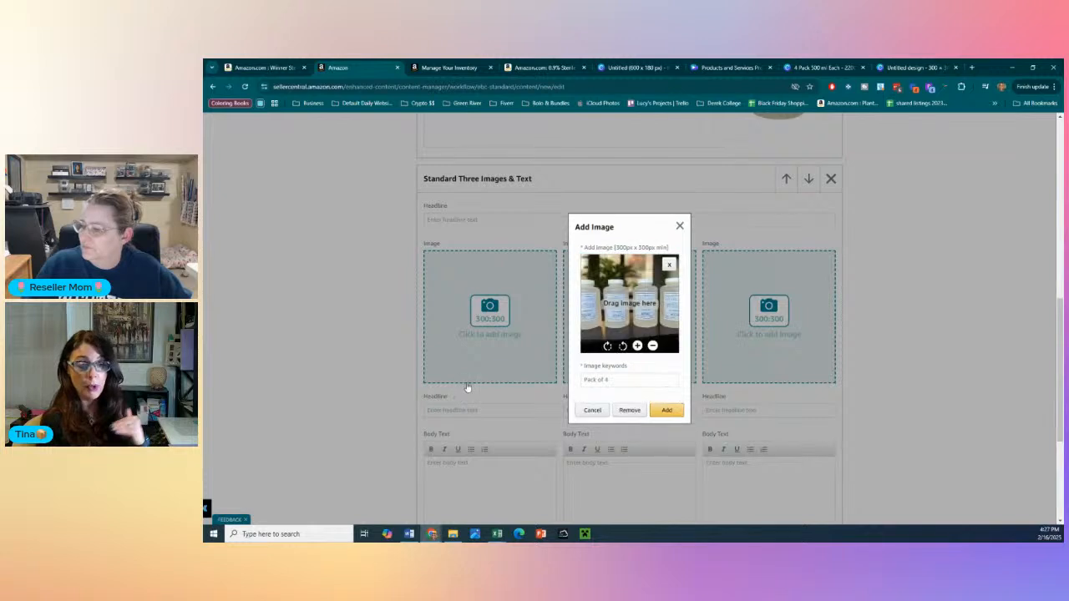
pyautogui.click(667, 409)
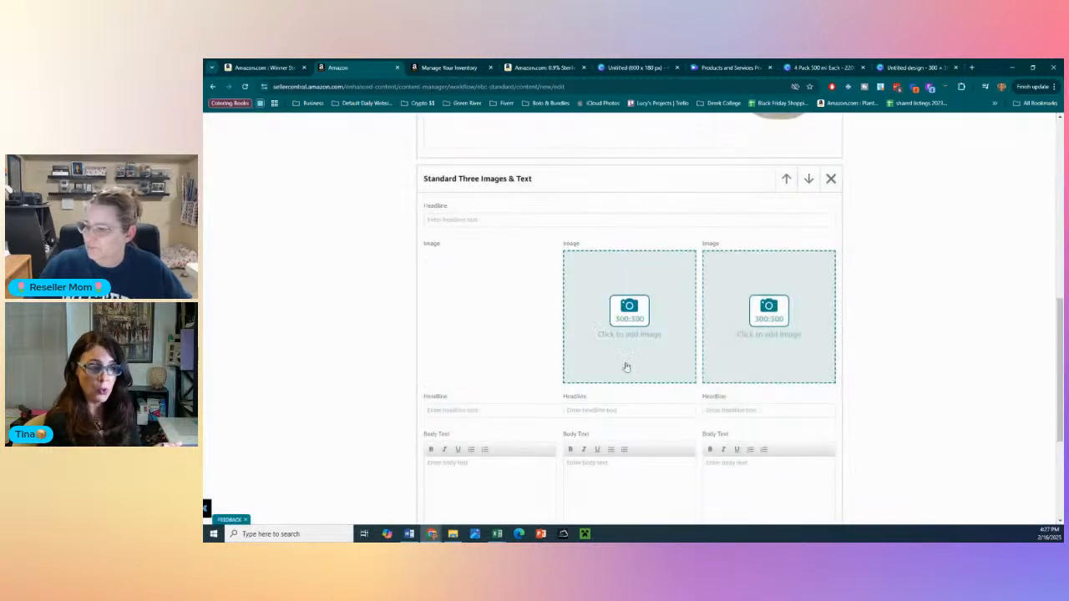
# - Add the blue United Labs "Saline Solution" infographic to the second image slot of the Standard Three Images & Text module
pyautogui.click(630, 320)
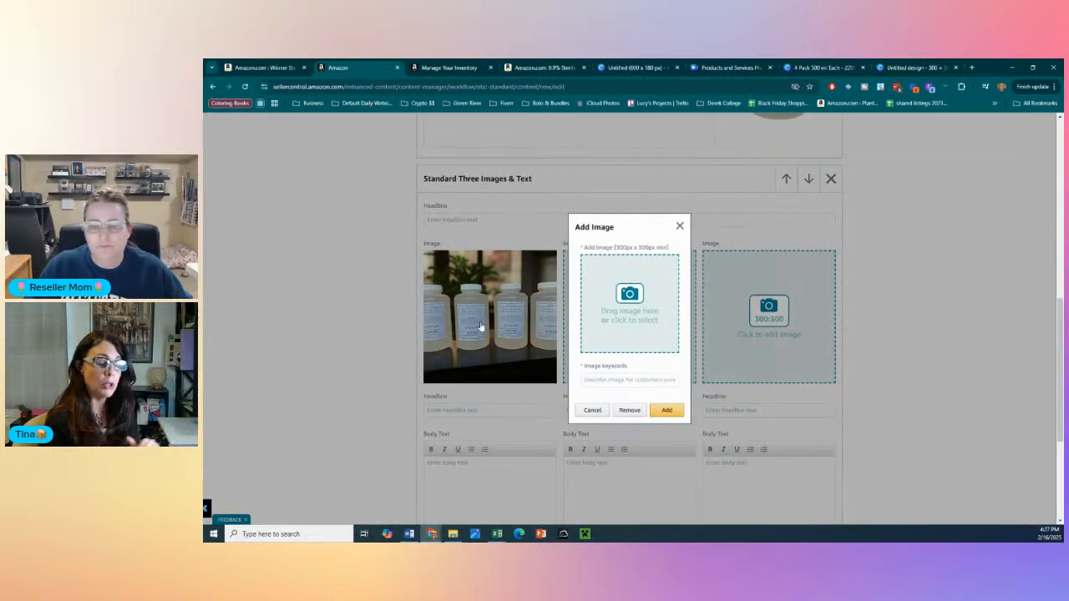
pyautogui.click(591, 348)
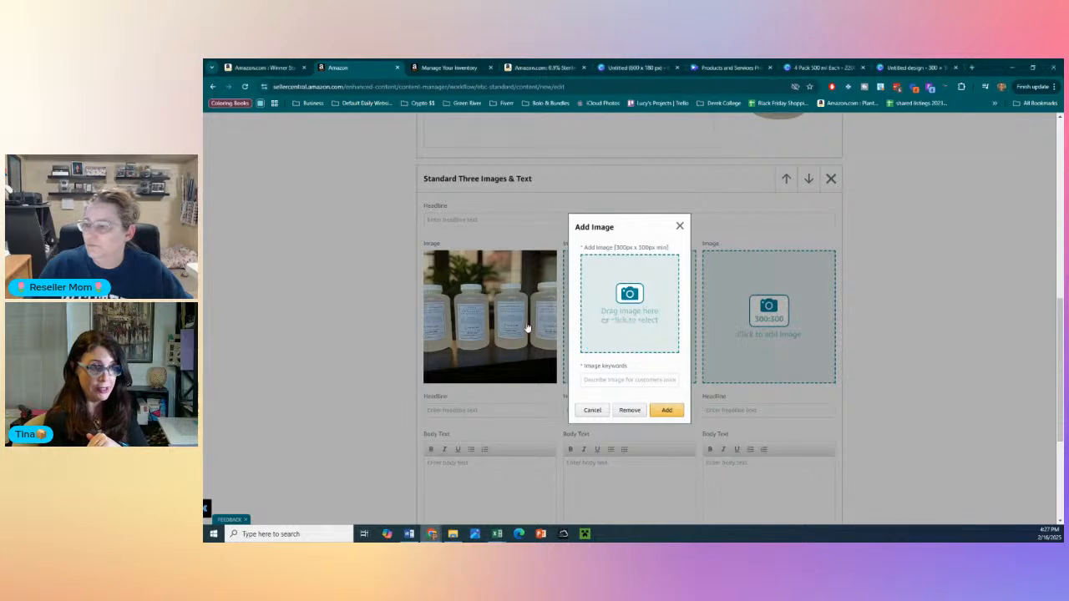
pyautogui.click(672, 412)
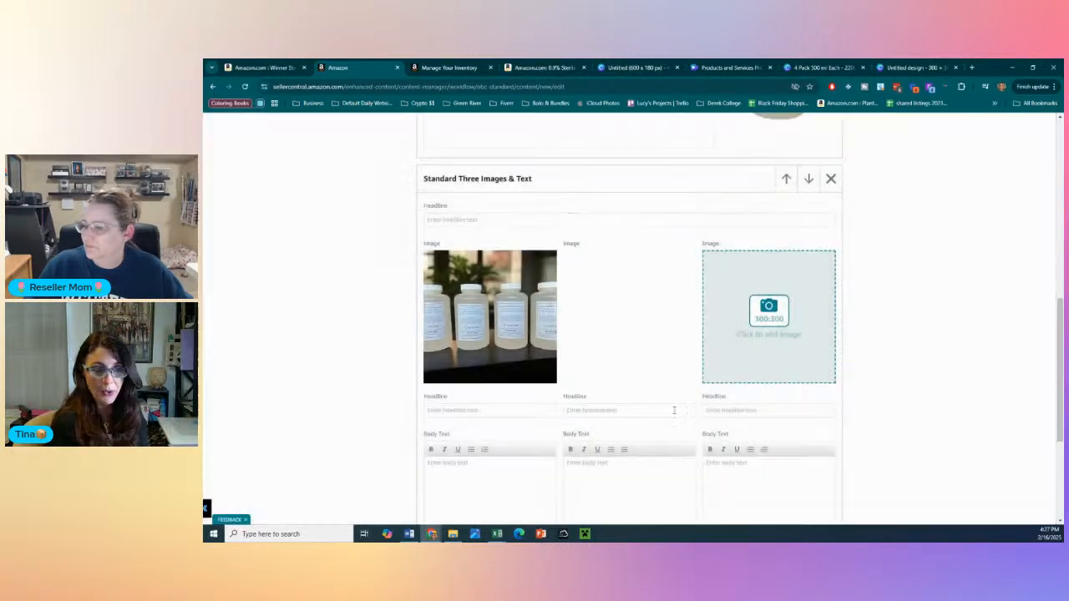
# - Add the white-background photo of a single saline bottle to the third image slot with the keyword "Saline"
pyautogui.click(761, 319)
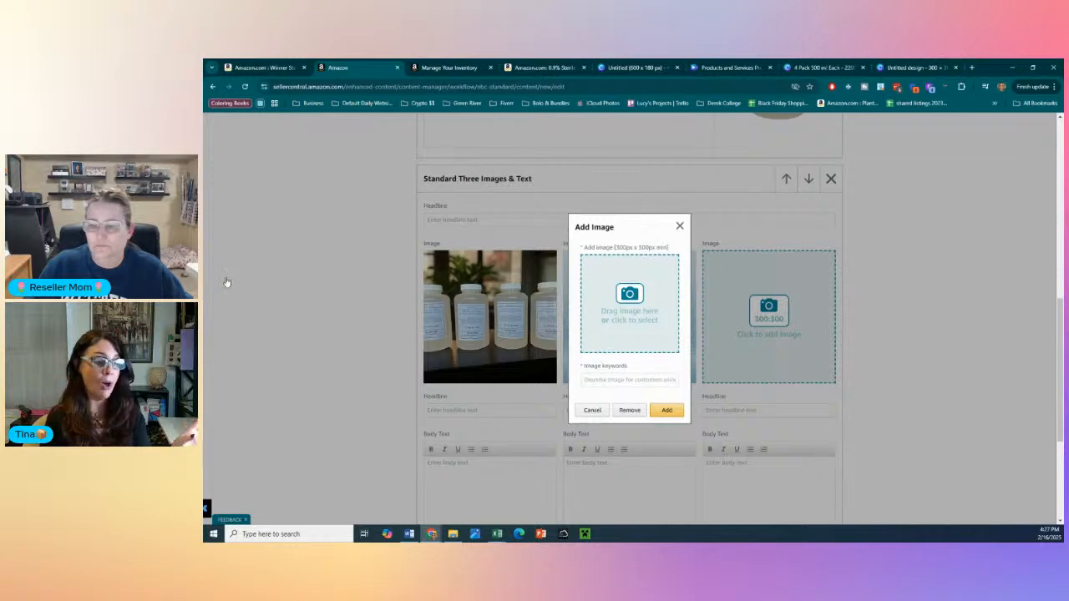
pyautogui.moveTo(797, 359); pyautogui.dragTo(778, 313)
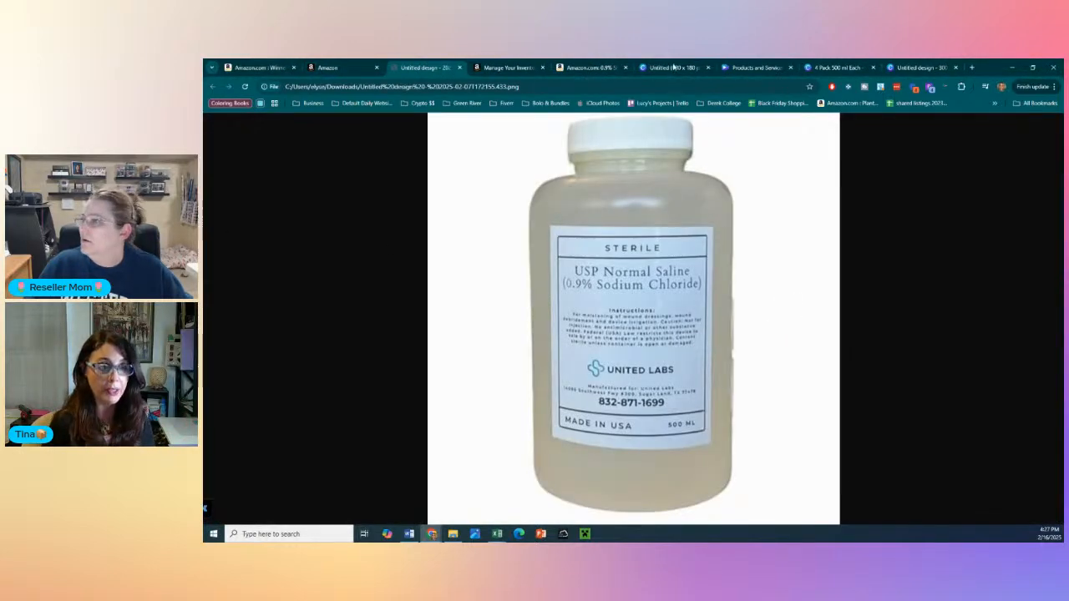
pyautogui.click(459, 66)
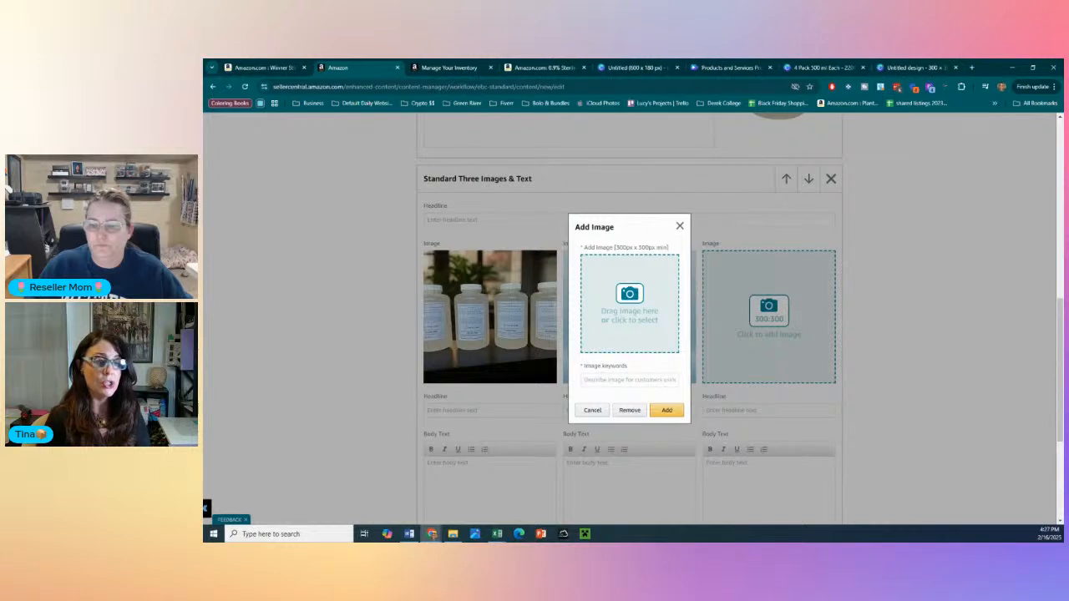
pyautogui.moveTo(521, 363); pyautogui.dragTo(593, 346)
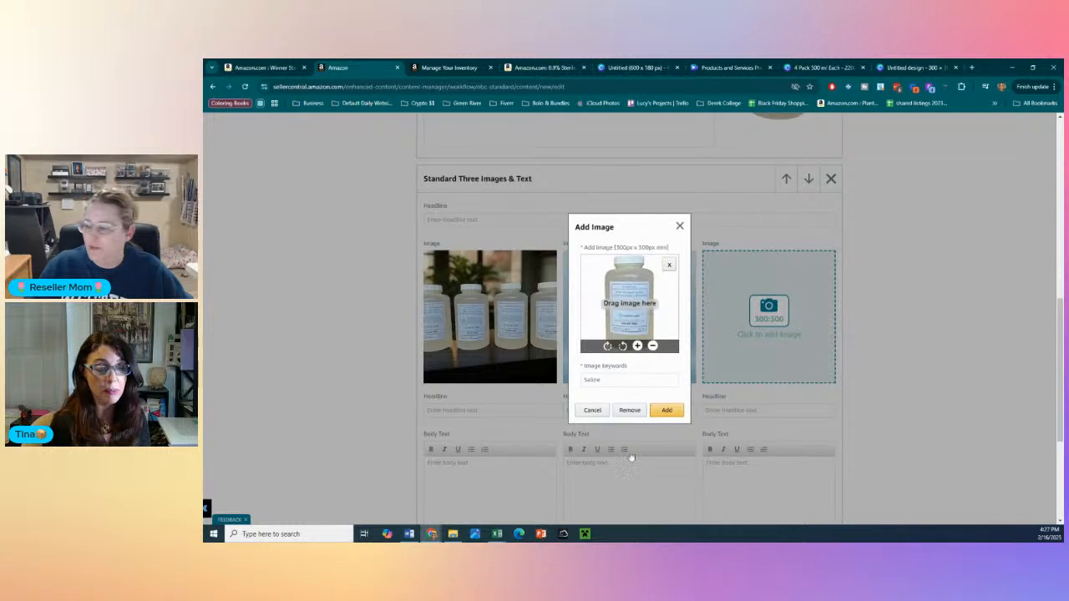
pyautogui.click(666, 410)
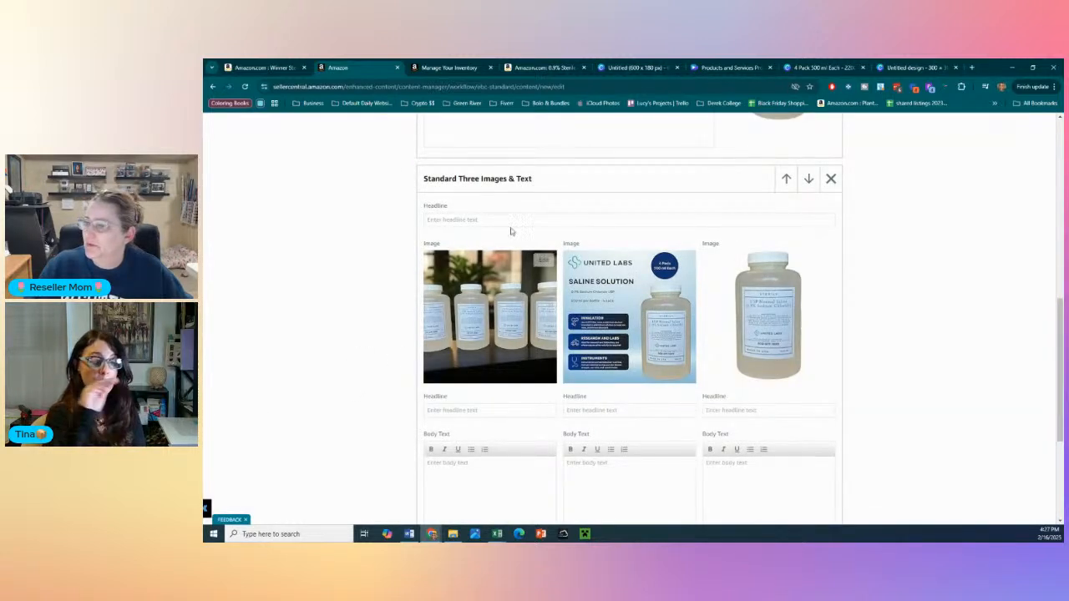
# - Enter "Saline" as the main headline of the three-image module and as the body text under all three images
pyautogui.click(584, 221)
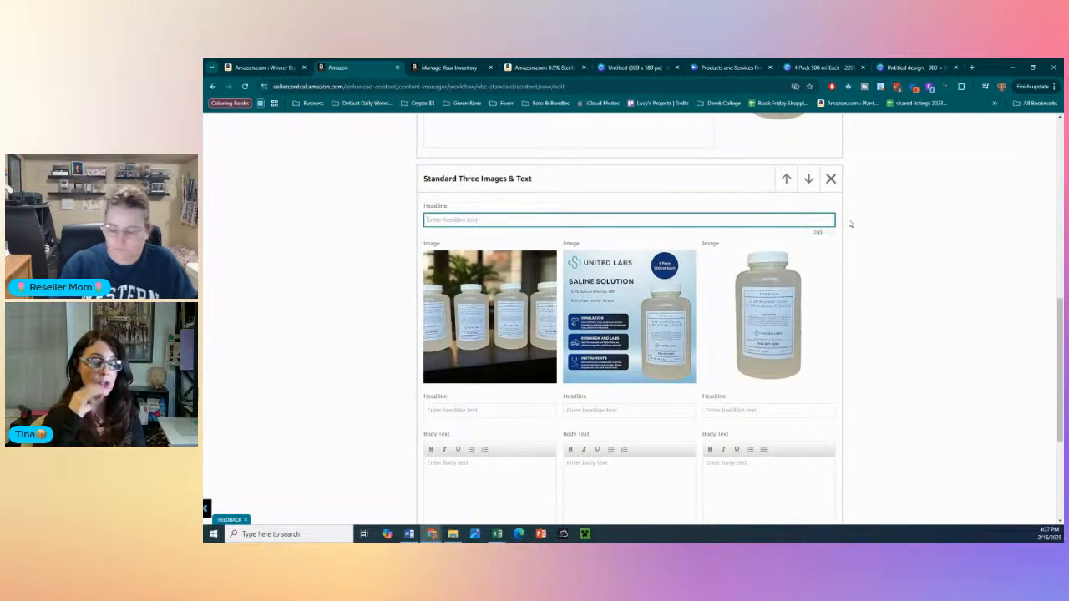
pyautogui.write('Saline')
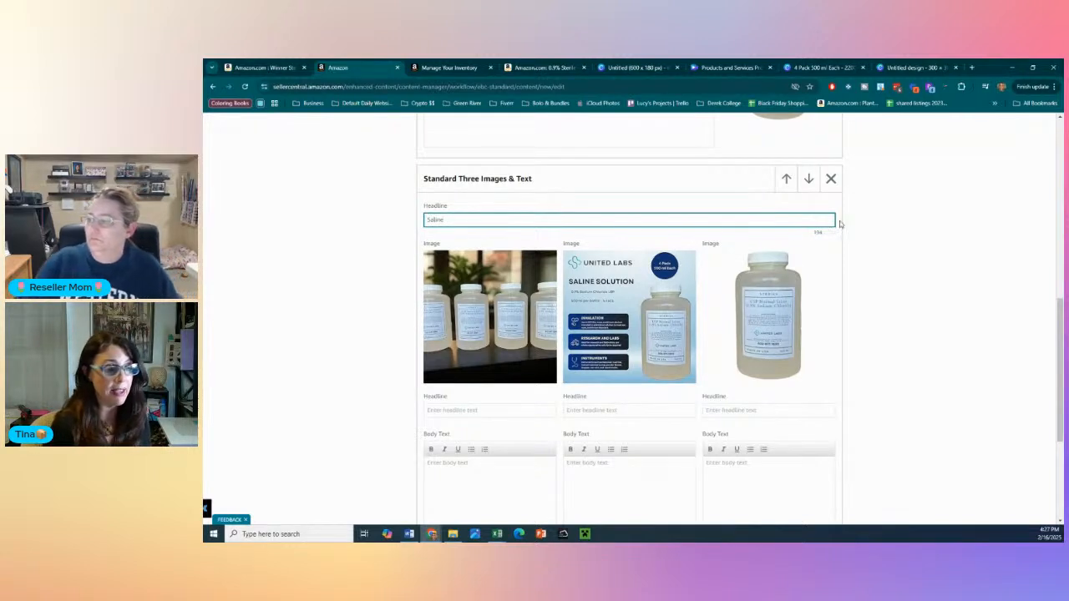
pyautogui.doubleClick(688, 220)
pyautogui.hotkey('ctrl', 'c')
pyautogui.click(486, 482)
pyautogui.hotkey('ctrl', 'v')
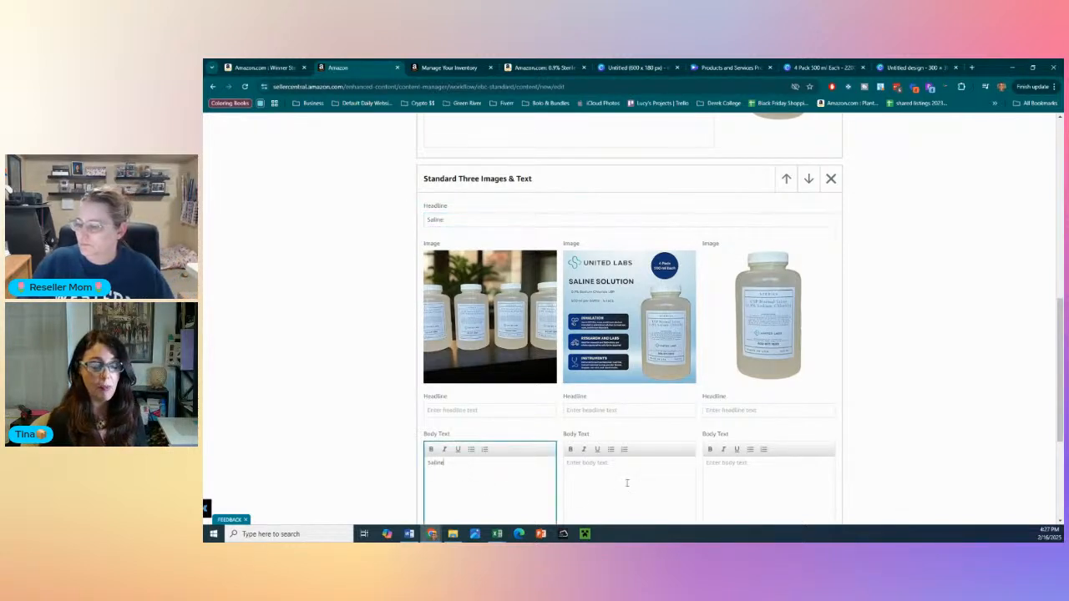
pyautogui.click(625, 481)
pyautogui.hotkey('ctrl', 'v')
pyautogui.click(765, 484)
pyautogui.hotkey('ctrl', 'v')
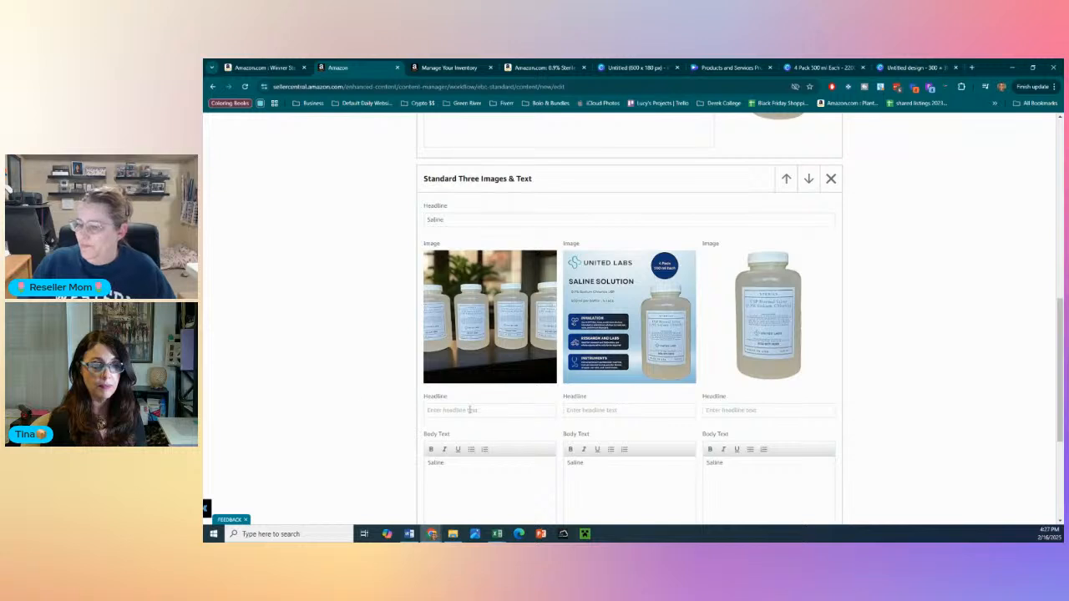
# - Fill the headline under each of the three images with "Saline"
pyautogui.click(440, 411)
pyautogui.hotkey('ctrl', 'v')
pyautogui.click(649, 412)
pyautogui.hotkey('ctrl', 'v')
pyautogui.click(767, 410)
pyautogui.hotkey('ctrl', 'v')
pyautogui.click(247, 381)
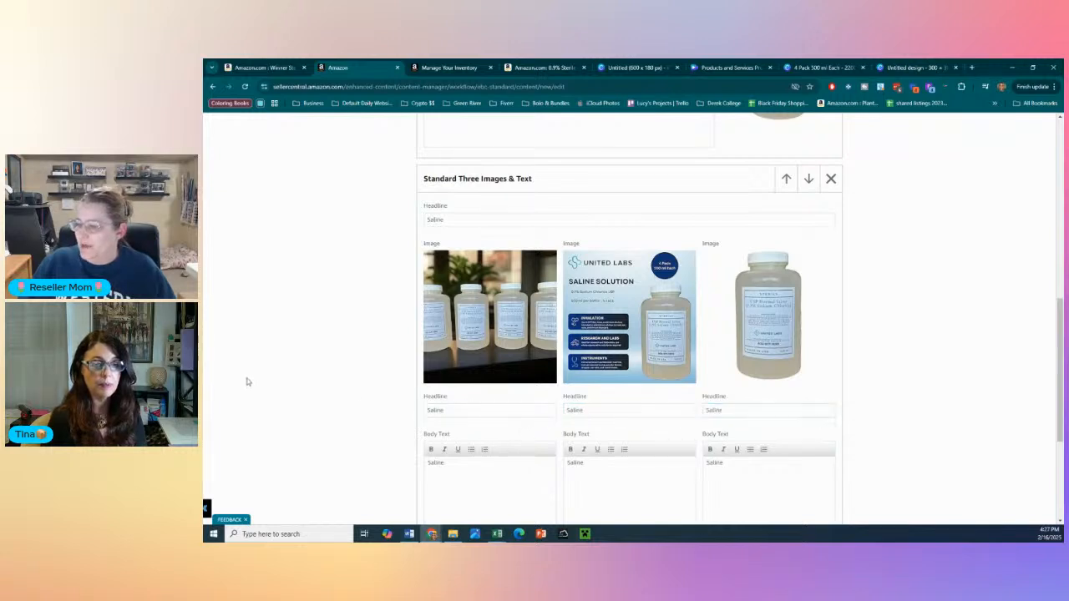
pyautogui.scroll(-2, 274, 386)
pyautogui.scroll(4, 276, 389)
pyautogui.scroll(-2, 277, 389)
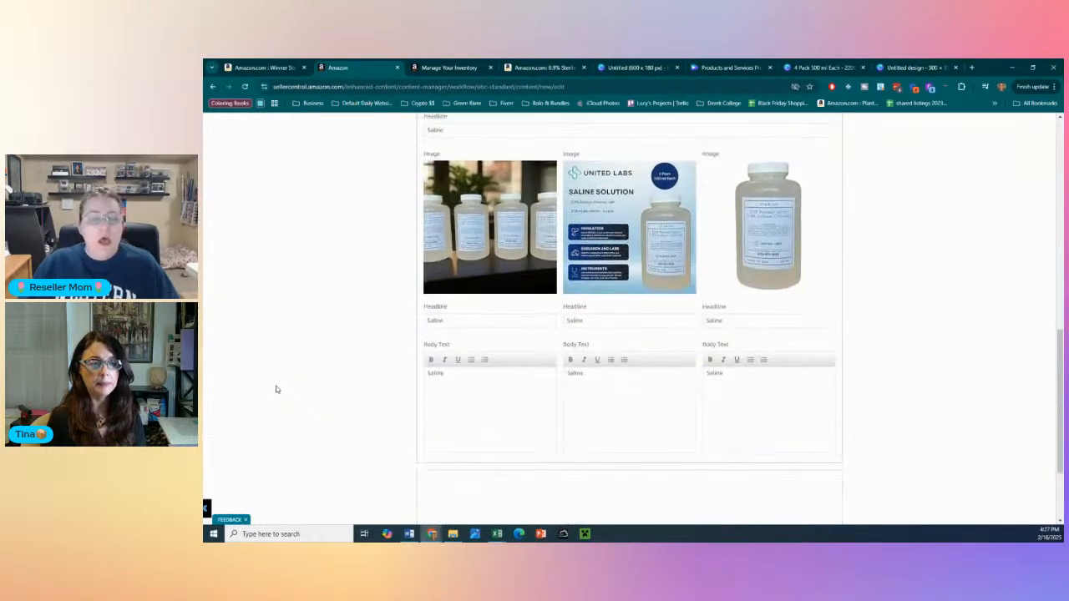
pyautogui.scroll(1, 278, 390)
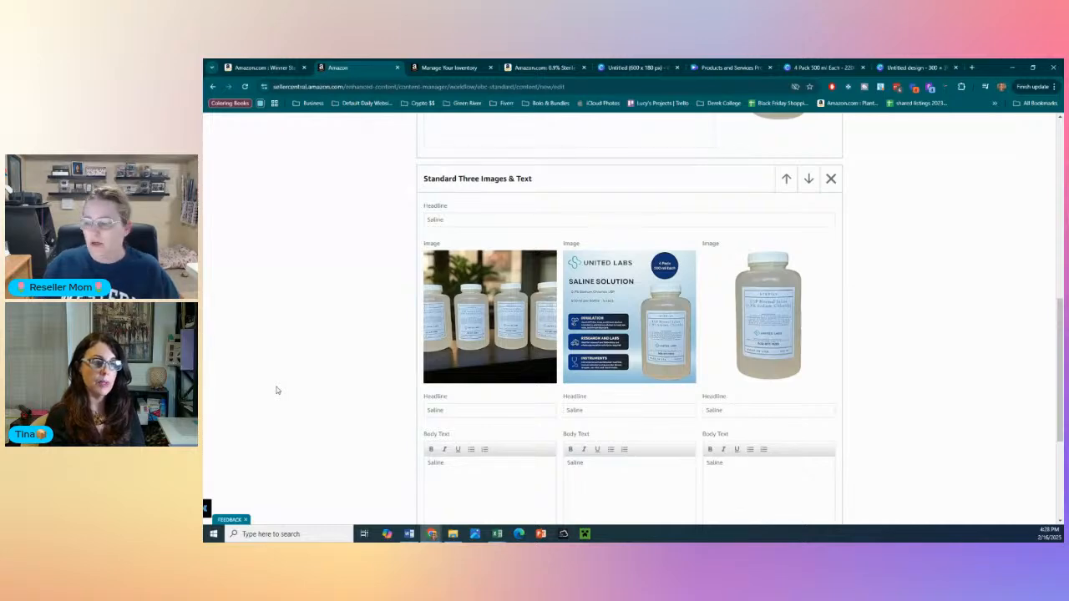
pyautogui.scroll(-5, 271, 384)
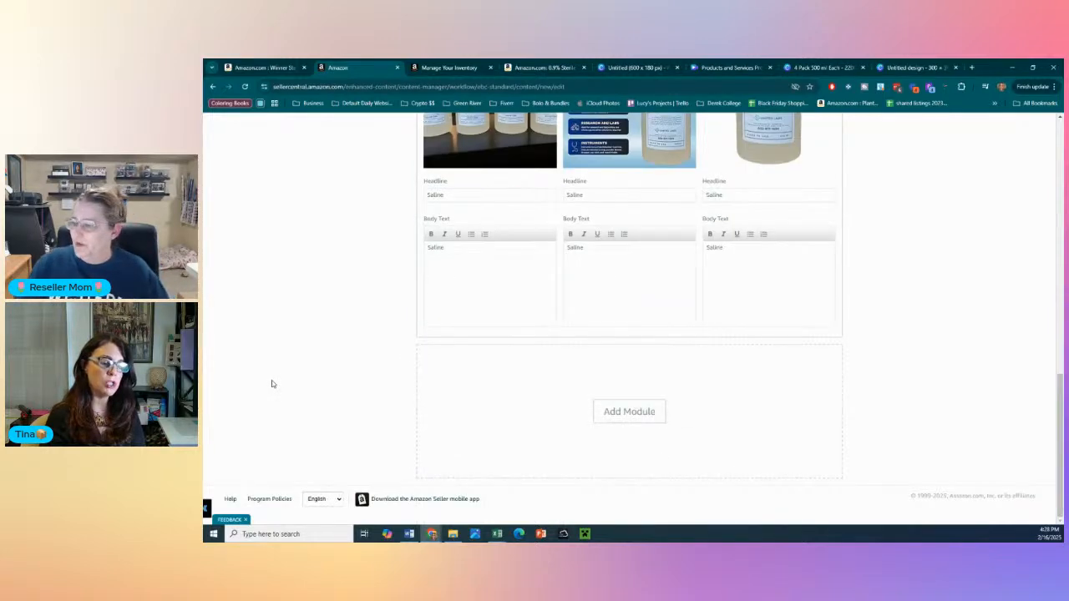
pyautogui.scroll(4, 297, 388)
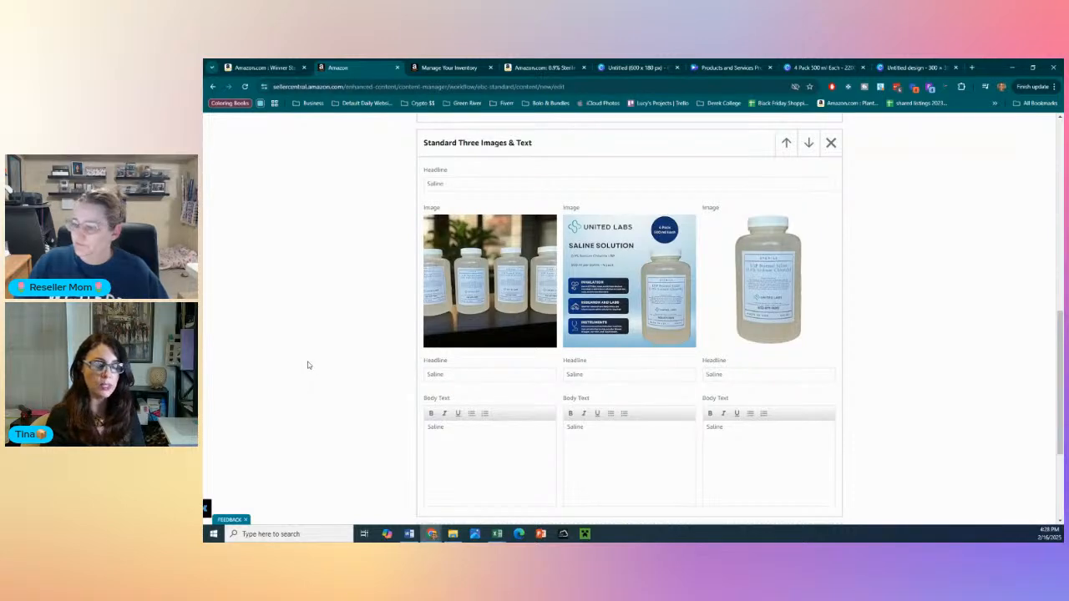
# - Add a Standard Comparison Chart module below the three-image module and look over its product and metric fields
pyautogui.scroll(-5, 308, 365)
pyautogui.click(627, 410)
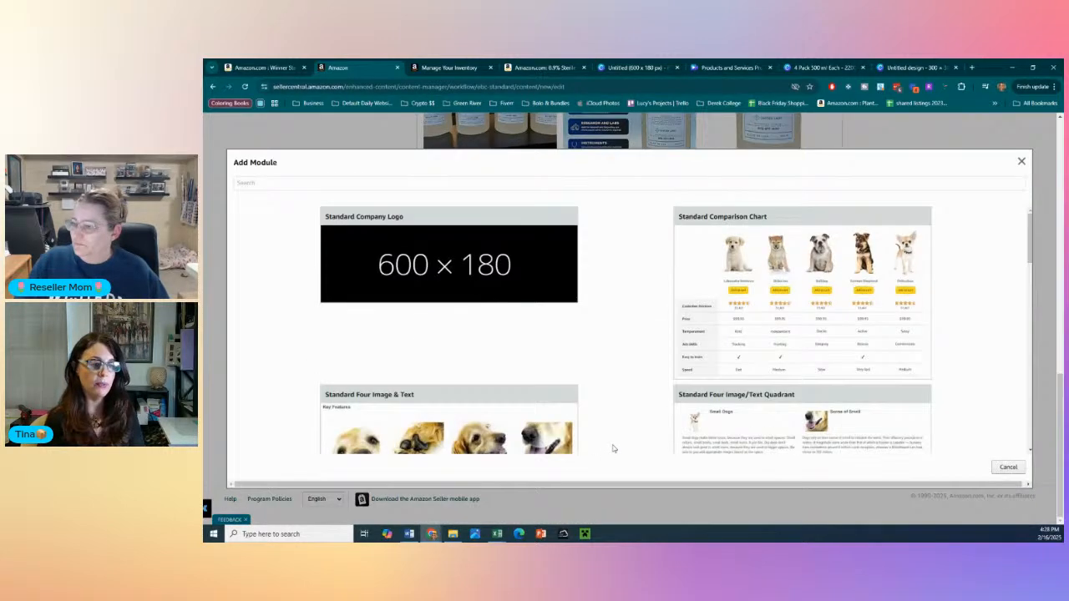
pyautogui.click(861, 274)
pyautogui.scroll(-3, 489, 399)
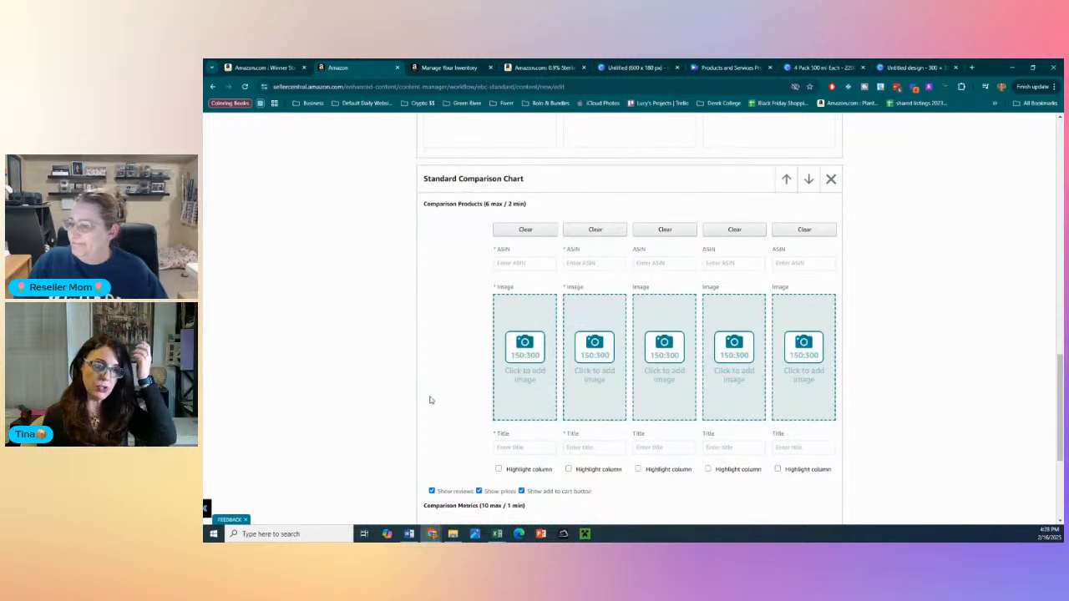
pyautogui.scroll(-3, 430, 400)
pyautogui.scroll(1, 435, 409)
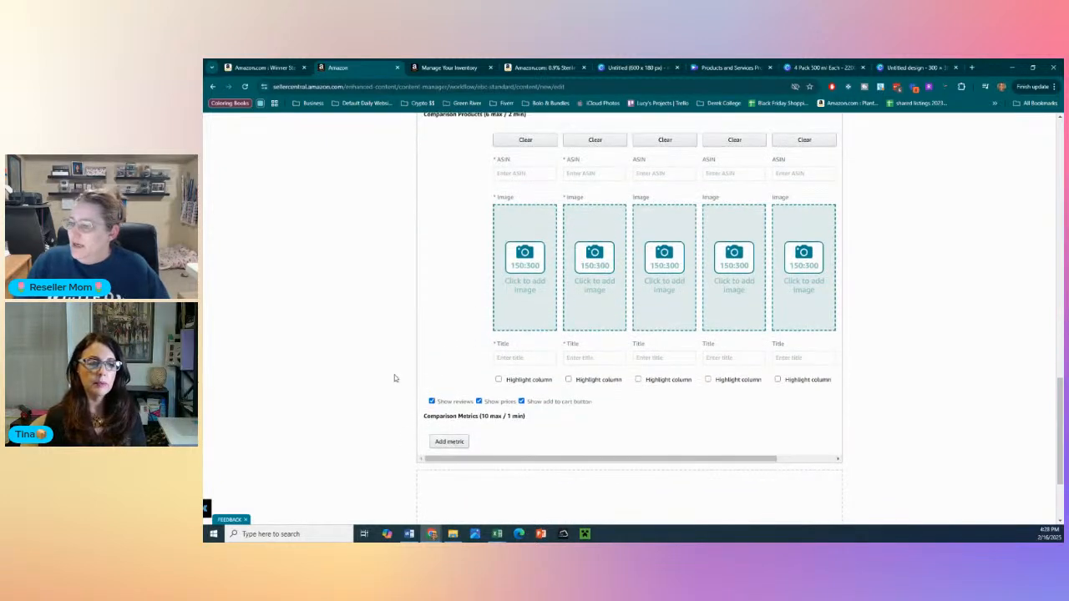
pyautogui.scroll(1, 395, 378)
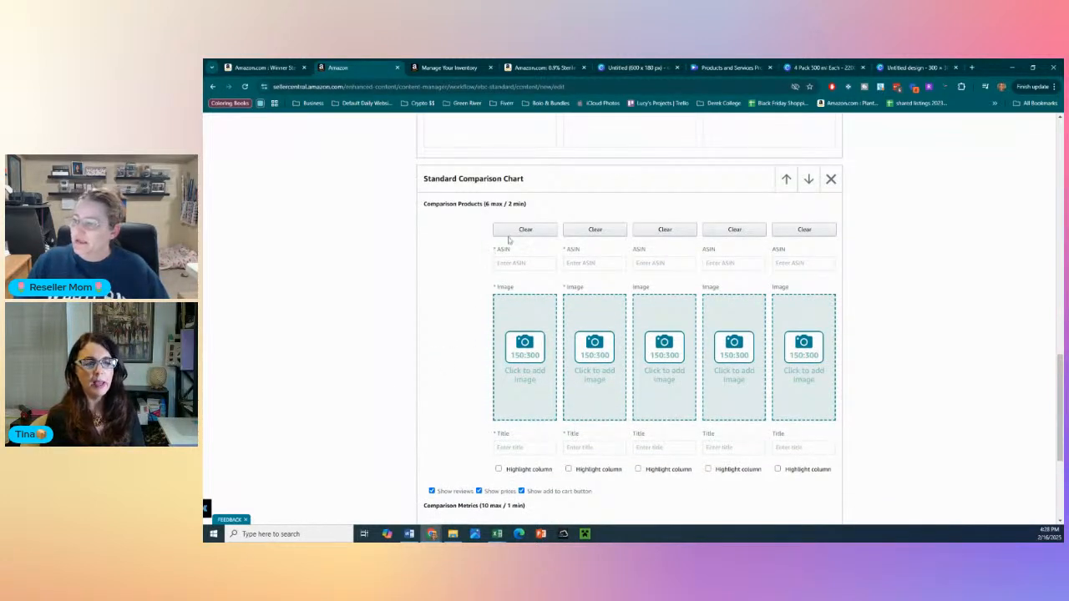
# - Copy the ASIN from the Winner product page's web address and enter it for the comparison chart's first product
pyautogui.click(519, 264)
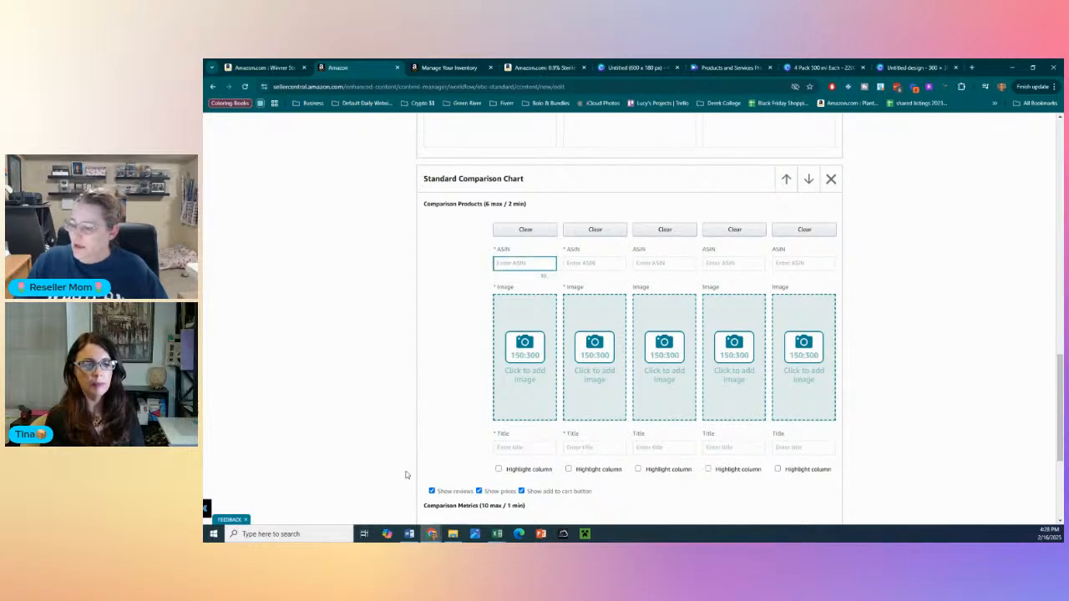
pyautogui.click(266, 67)
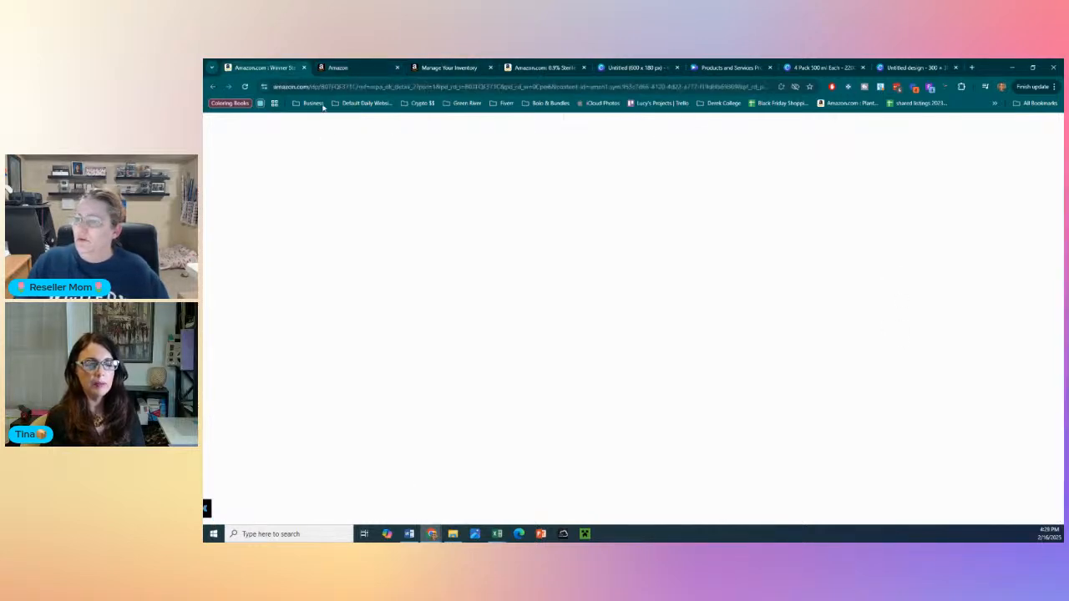
pyautogui.click(347, 87)
pyautogui.click(348, 87)
pyautogui.doubleClick(370, 86)
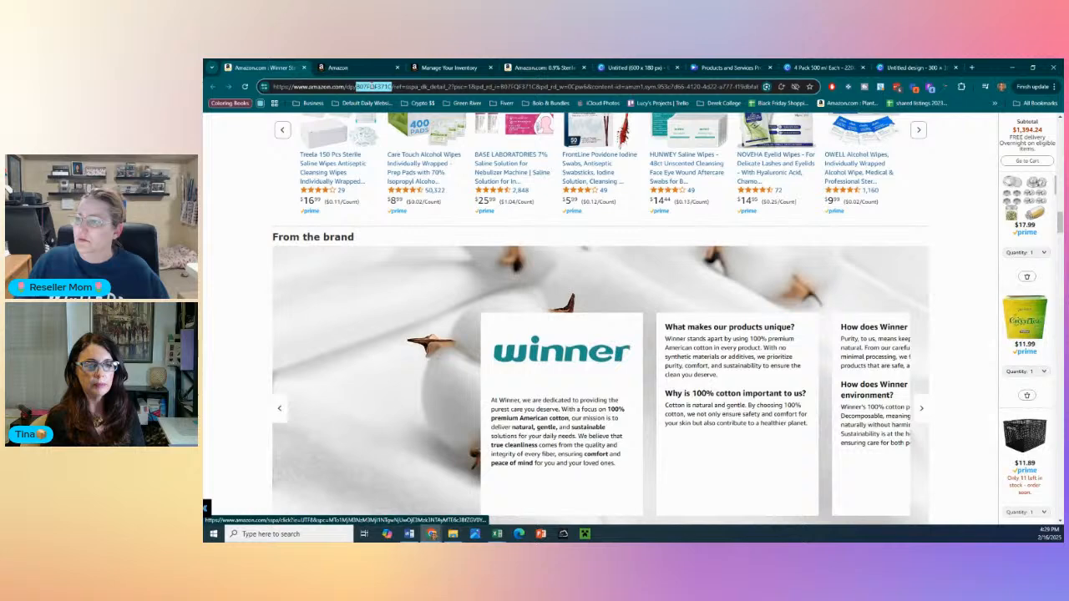
pyautogui.hotkey('ctrl', 'c')
pyautogui.click(357, 67)
pyautogui.click(511, 264)
pyautogui.hotkey('ctrl', 'v')
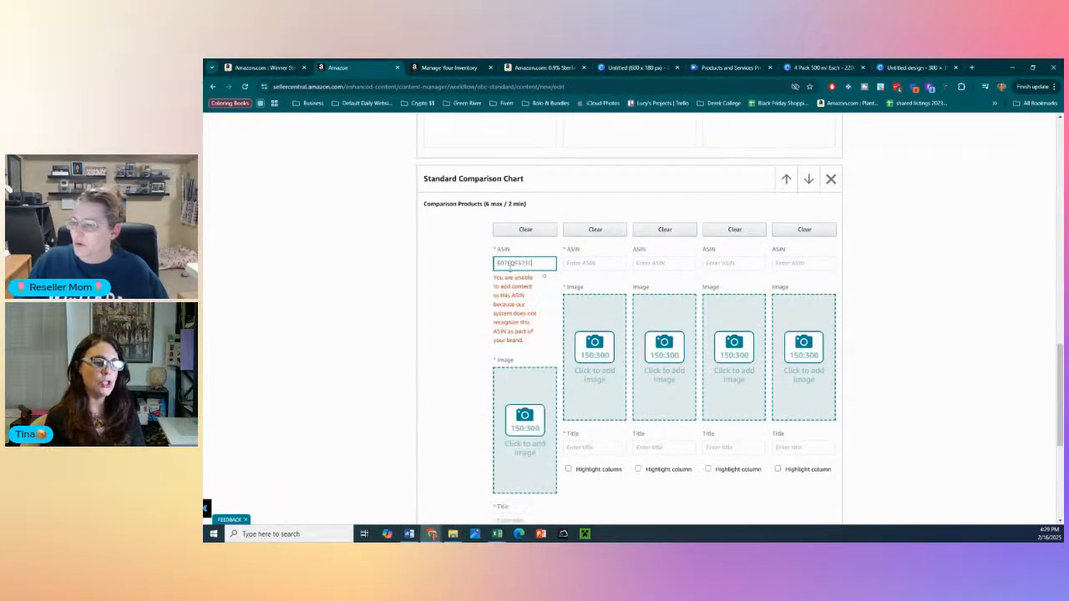
pyautogui.click(442, 281)
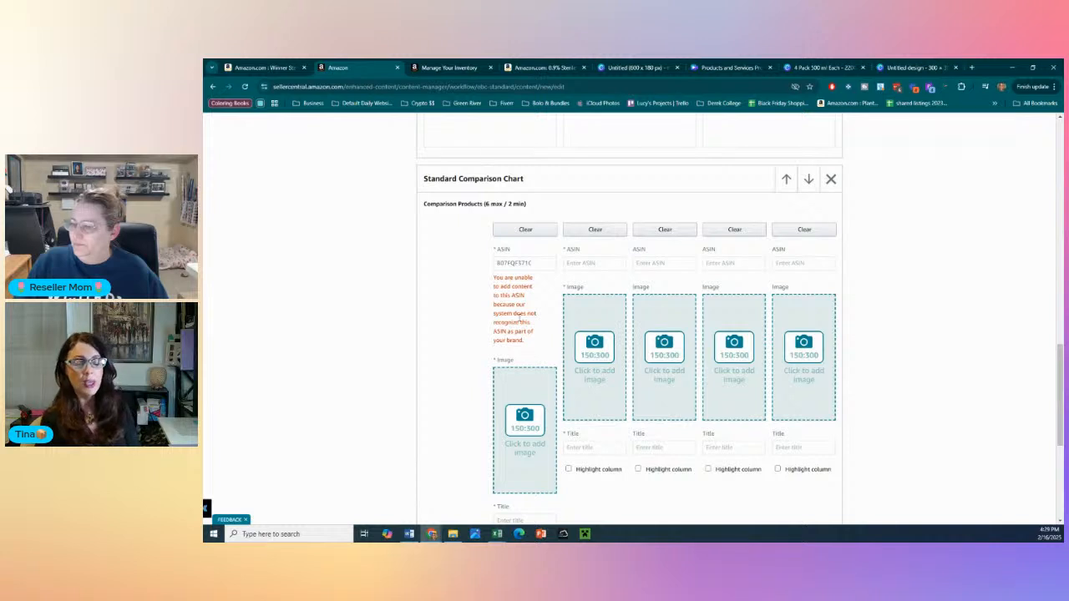
# - Try the same Winner product ASIN for the second product of the comparison chart
pyautogui.click(567, 264)
pyautogui.hotkey('ctrl', 'v')
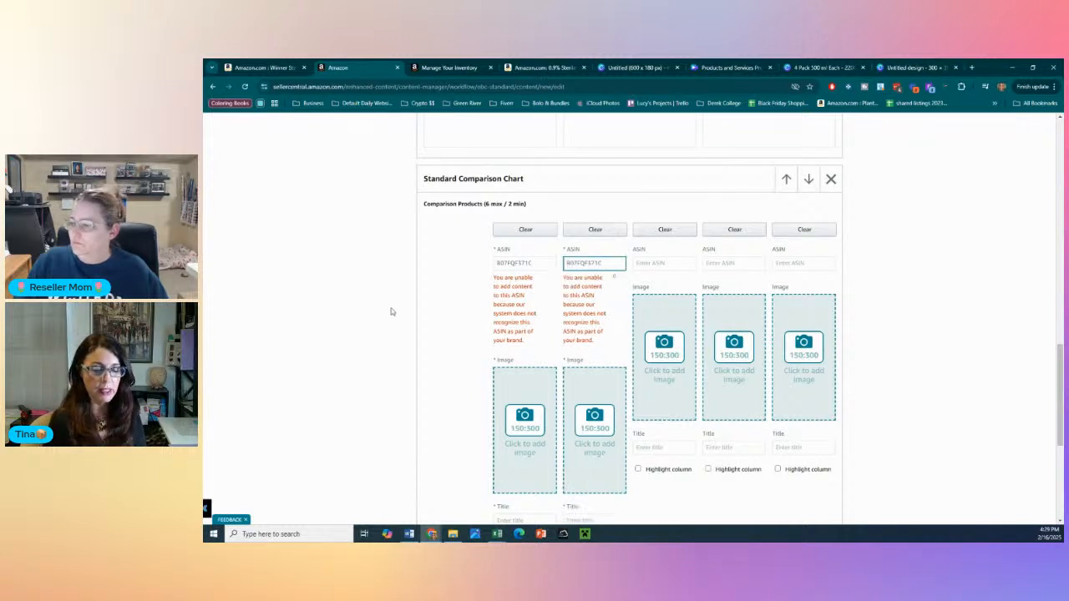
pyautogui.click(389, 311)
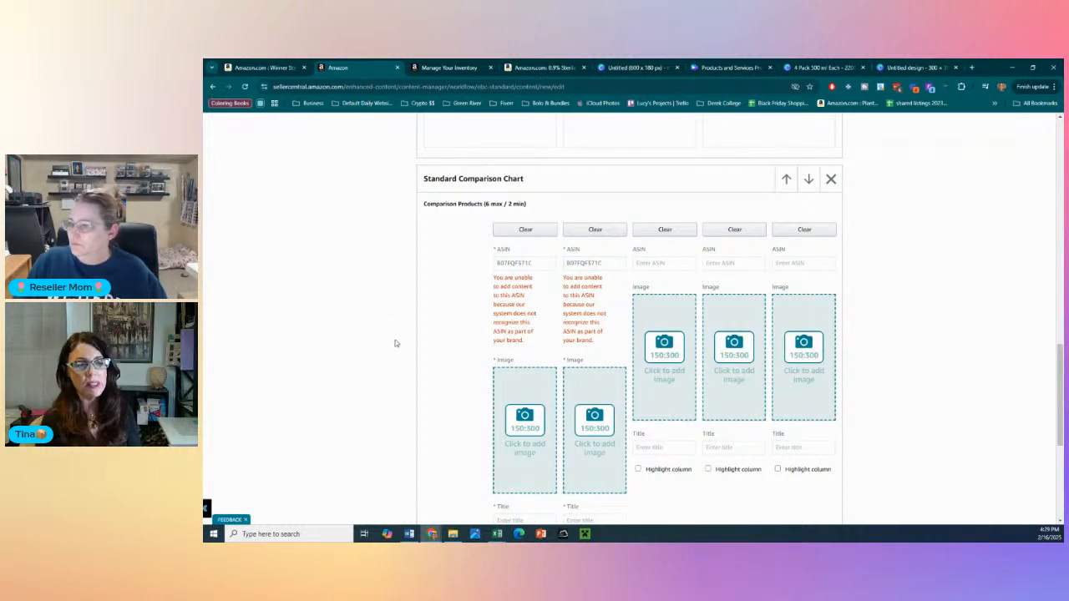
pyautogui.doubleClick(580, 264)
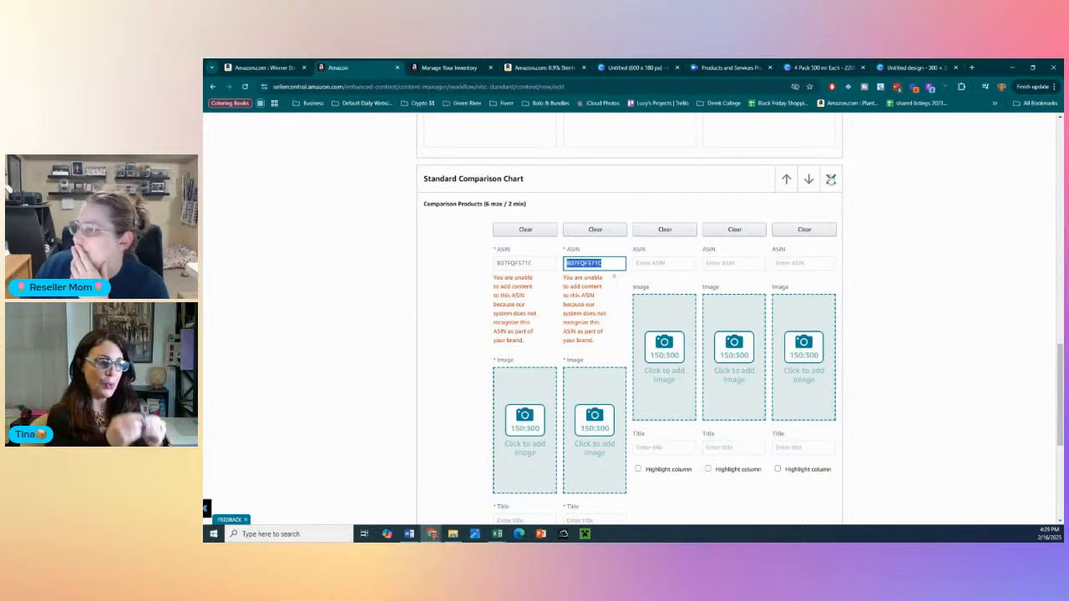
# - Remove the Standard Comparison Chart module from the A+ content and confirm the removal
pyautogui.click(831, 180)
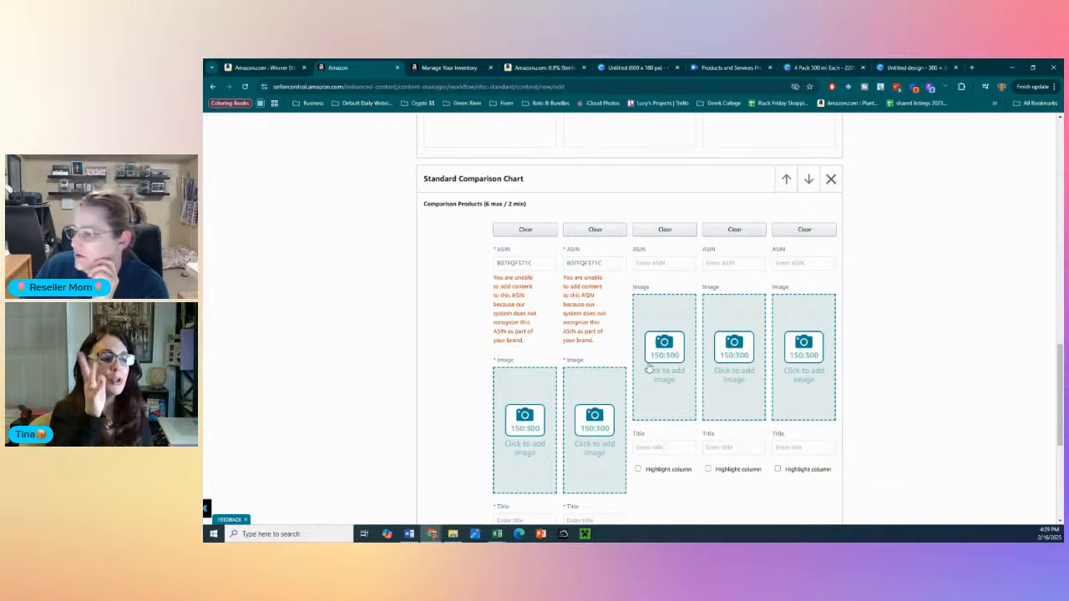
pyautogui.click(831, 179)
pyautogui.click(769, 336)
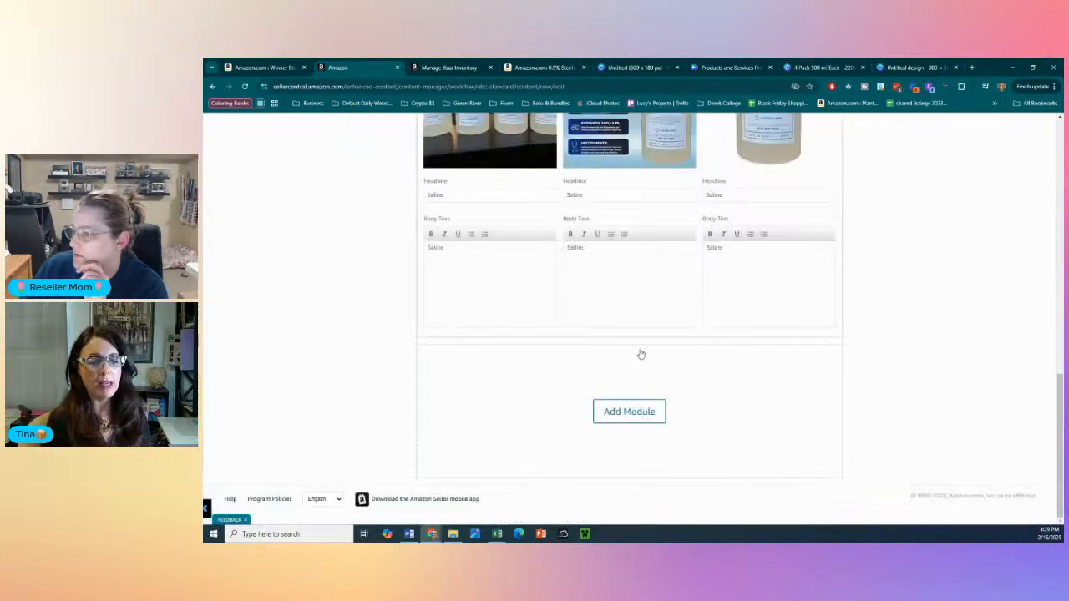
# - Browse the available A+ modules and add a Standard Comparison Chart below the three-image module
pyautogui.click(616, 408)
pyautogui.scroll(-1, 610, 388)
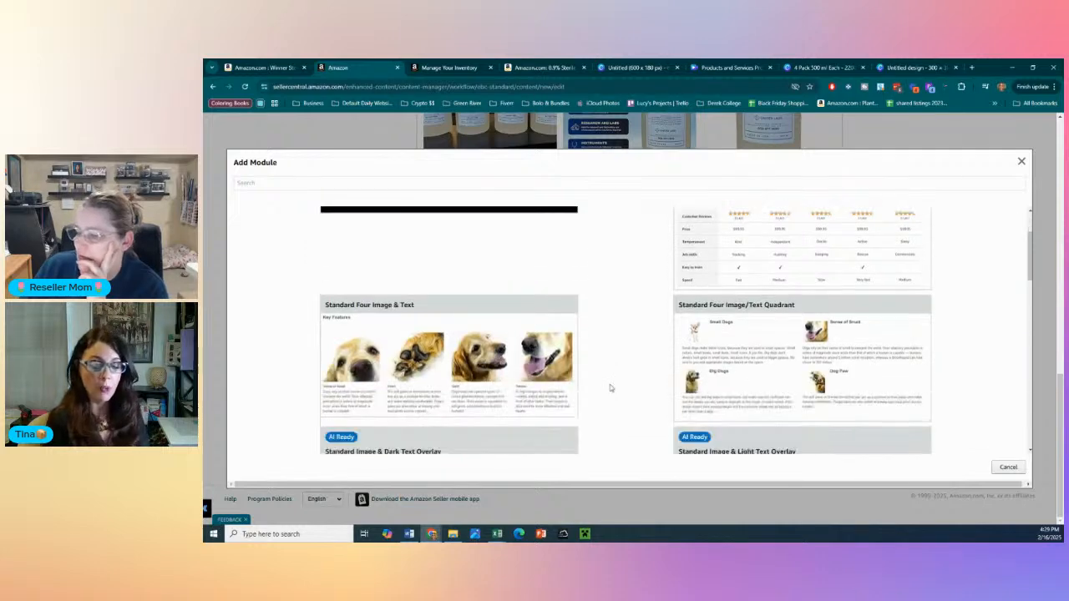
pyautogui.scroll(-1, 610, 387)
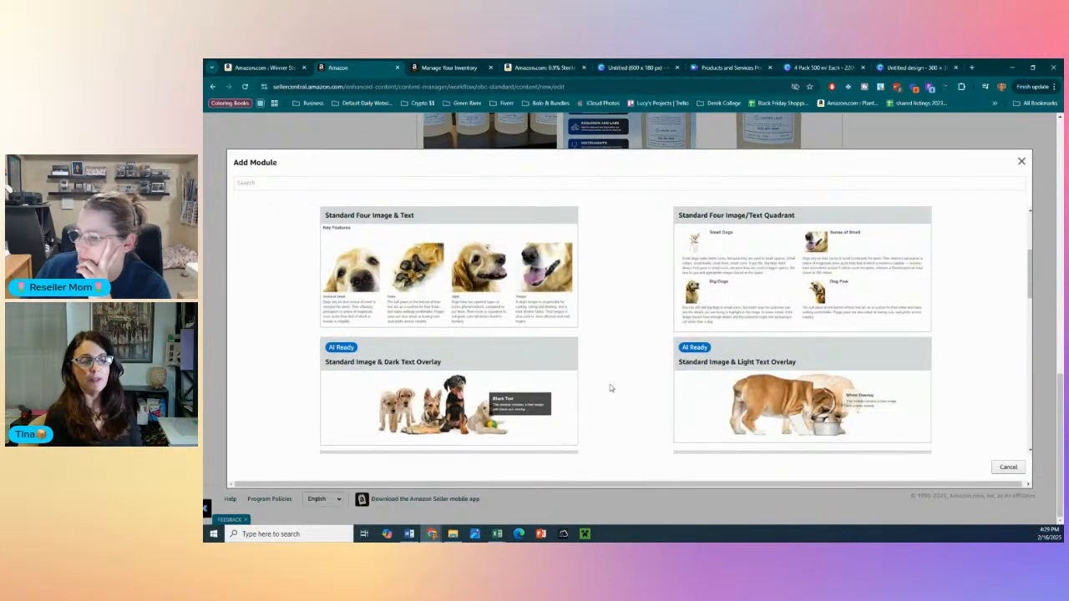
pyautogui.scroll(-6, 610, 388)
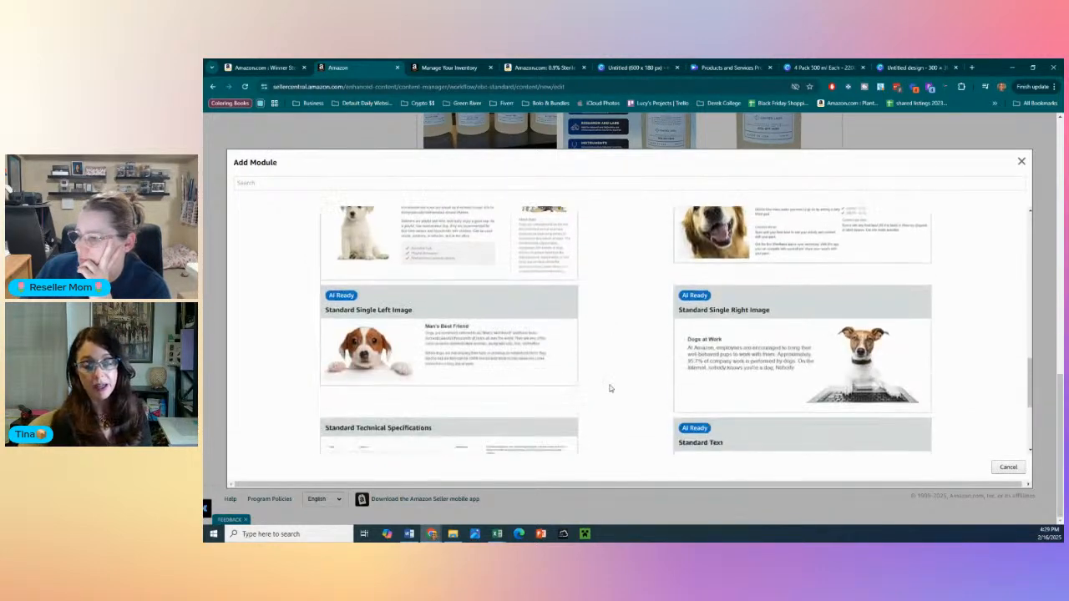
pyautogui.scroll(-3, 610, 388)
pyautogui.scroll(10, 609, 389)
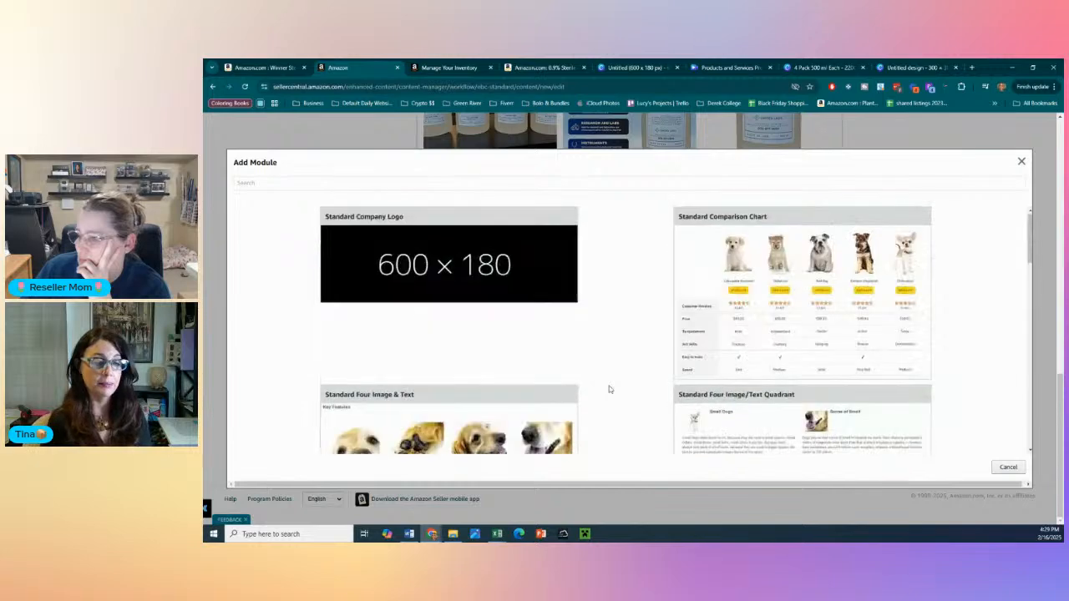
pyautogui.click(775, 328)
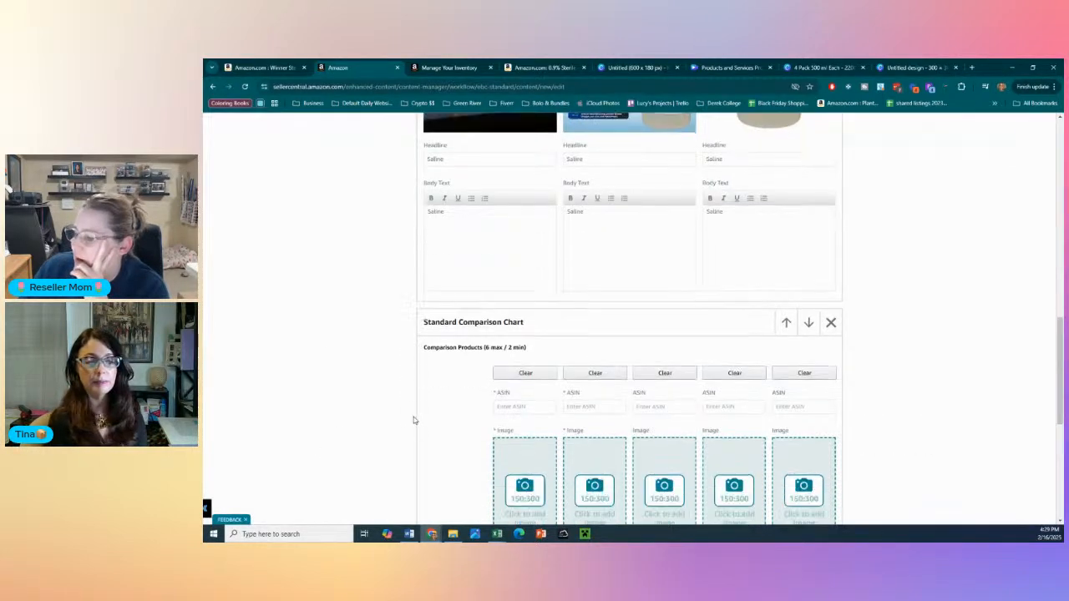
# - Try the copied Winner product ASIN for the first four products of the comparison chart
pyautogui.click(523, 263)
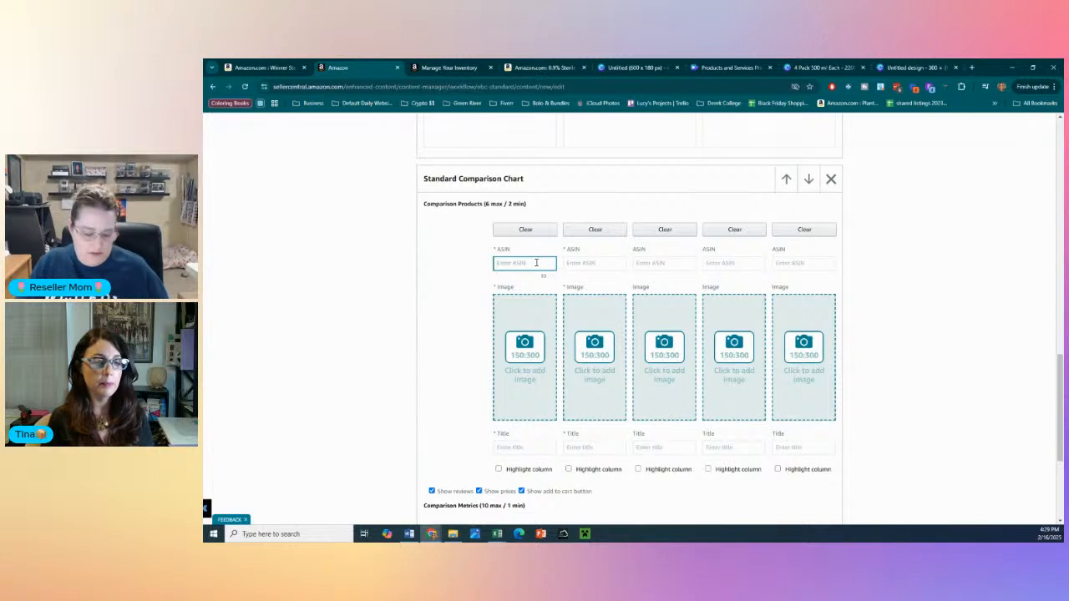
pyautogui.hotkey('ctrl', 'v')
pyautogui.click(615, 264)
pyautogui.hotkey('ctrl', 'v')
pyautogui.click(656, 265)
pyautogui.hotkey('ctrl', 'v')
pyautogui.click(719, 266)
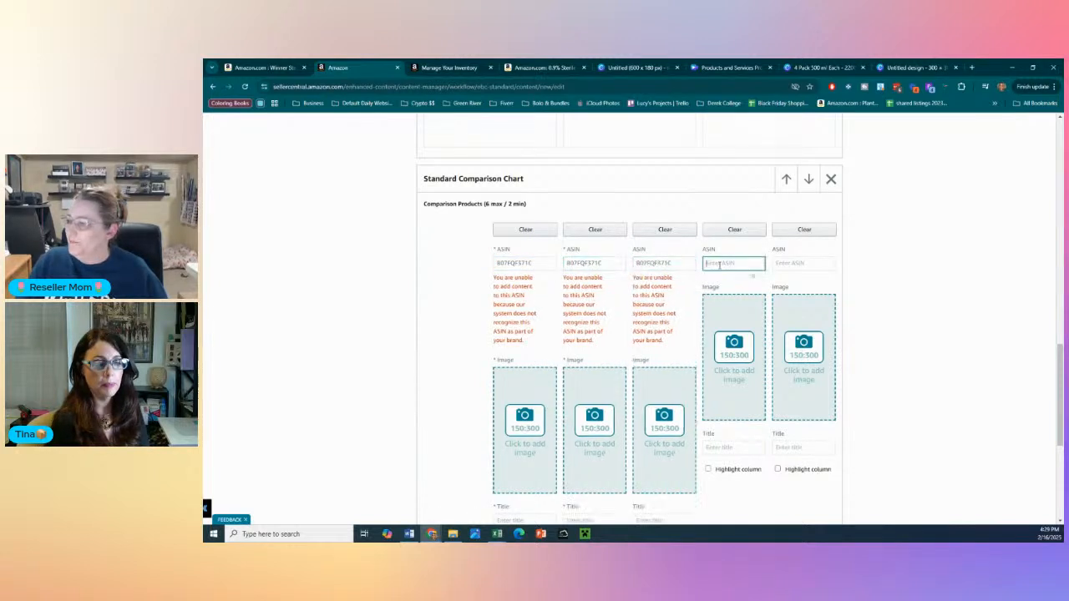
pyautogui.hotkey('ctrl', 'v')
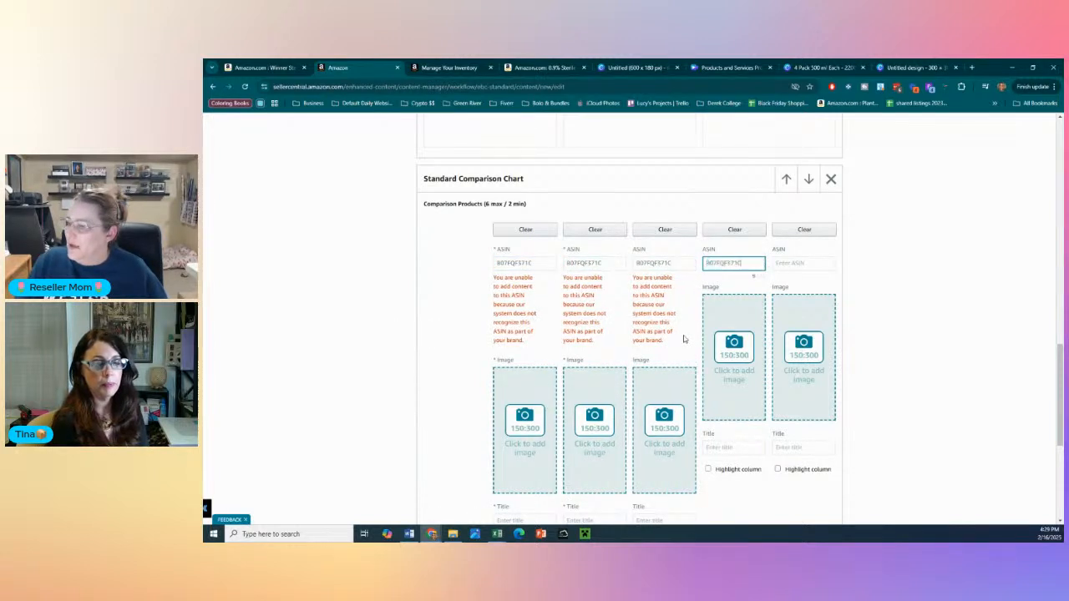
# - Look over the comparison chart's product and metric fields, and remove the Standard Comparison Chart module
pyautogui.moveTo(648, 317); pyautogui.dragTo(620, 312)
pyautogui.click(483, 315)
pyautogui.scroll(-1, 451, 355)
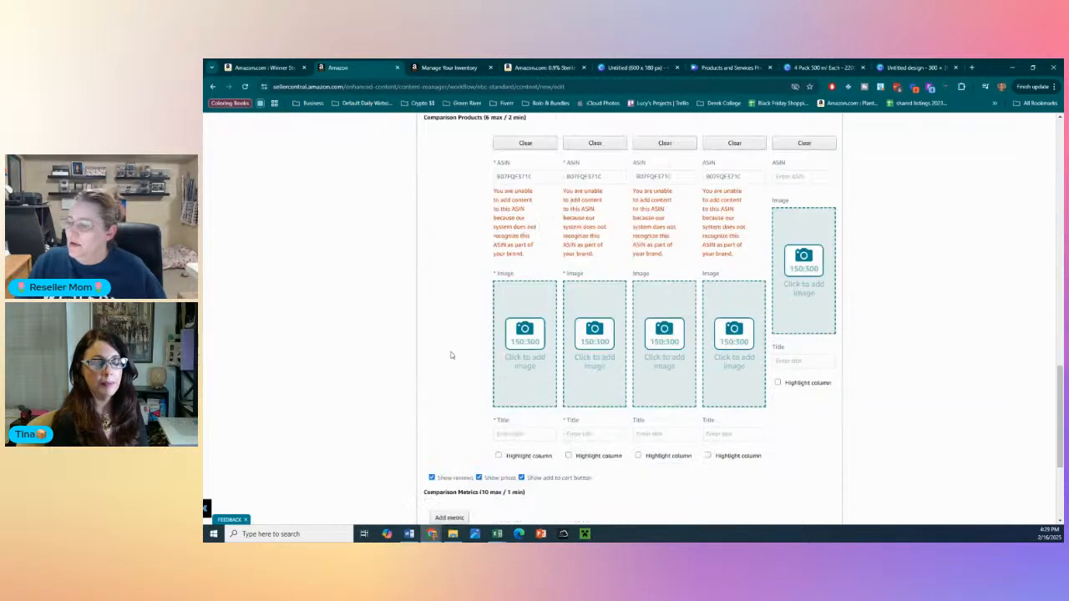
pyautogui.scroll(-2, 451, 355)
pyautogui.scroll(2, 451, 355)
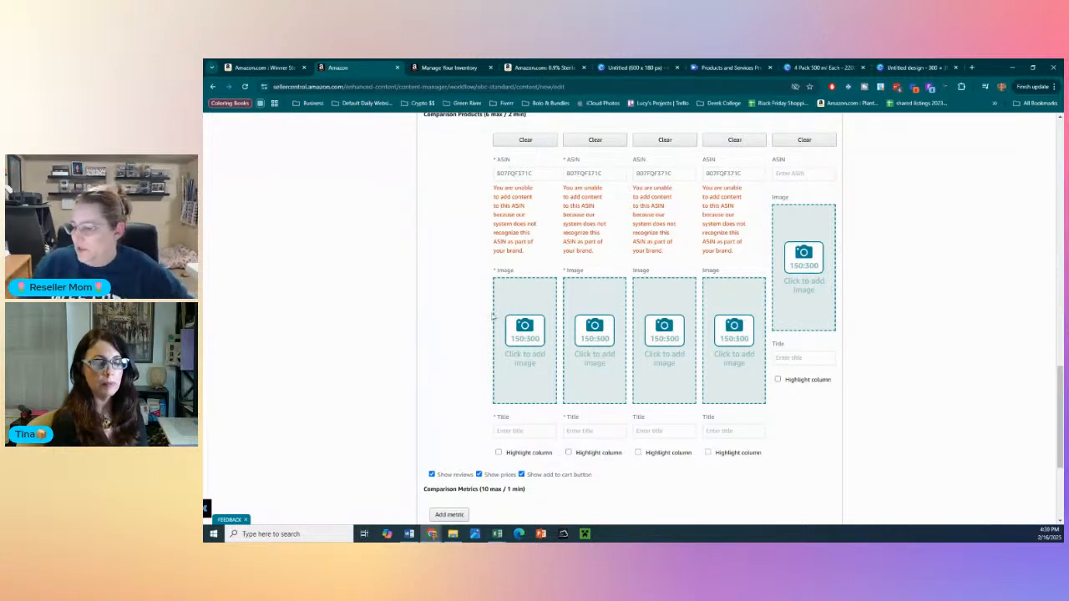
pyautogui.scroll(3, 501, 316)
pyautogui.scroll(-1, 715, 339)
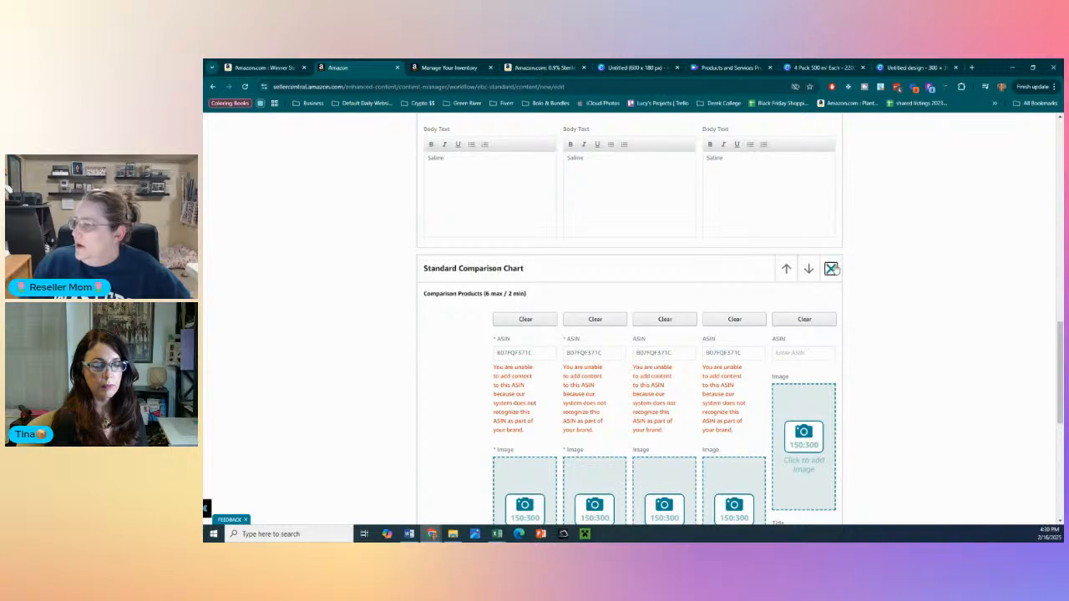
pyautogui.click(830, 268)
pyautogui.click(768, 338)
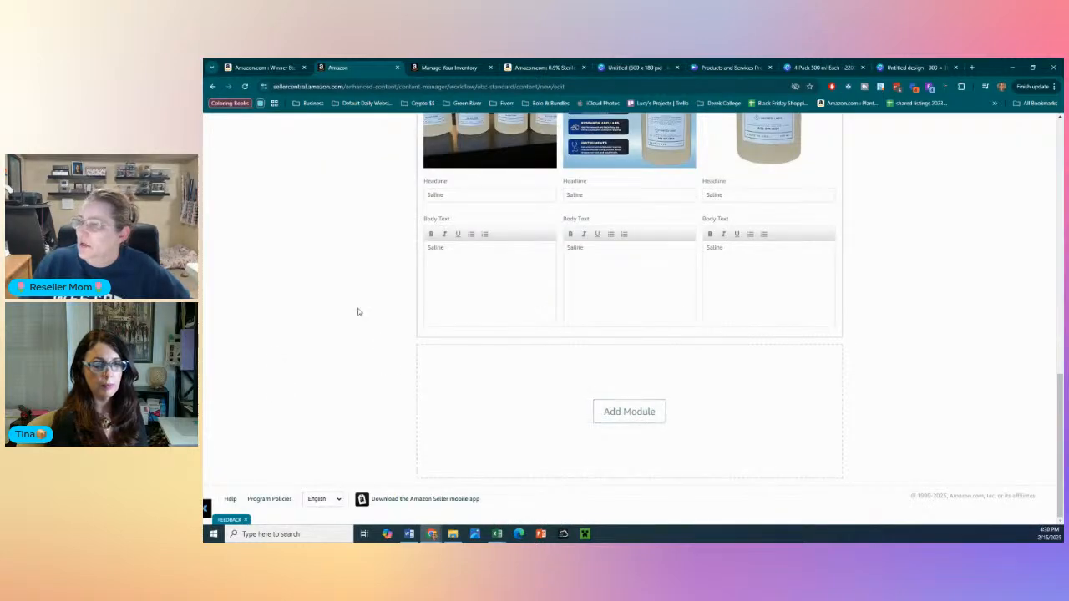
# - Review the Standard Single Right Image and Standard Three Images & Text modules in the A+ content
pyautogui.scroll(10, 359, 311)
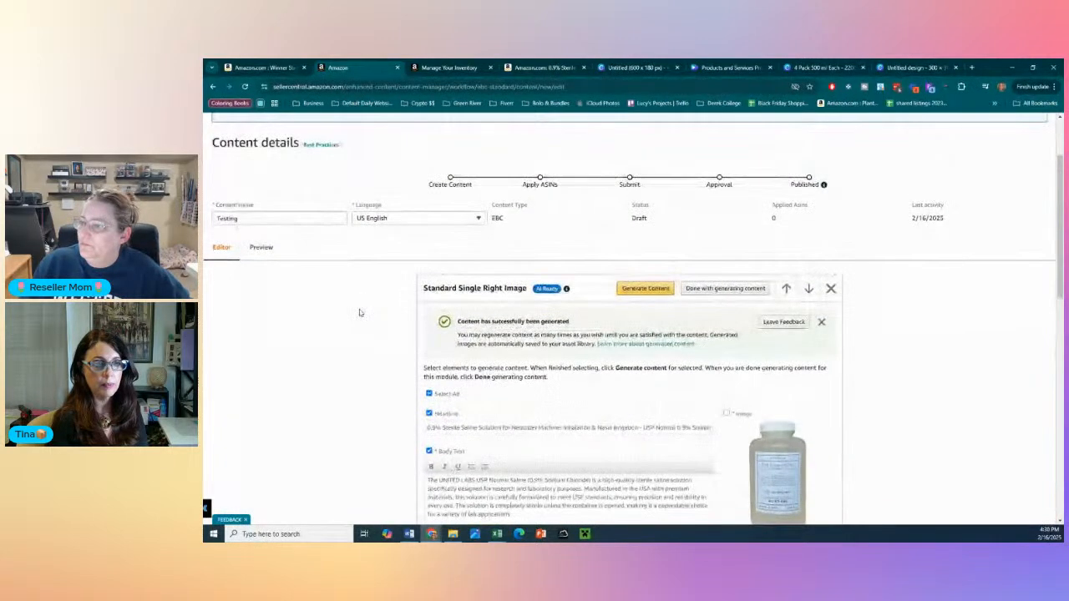
pyautogui.scroll(-3, 359, 312)
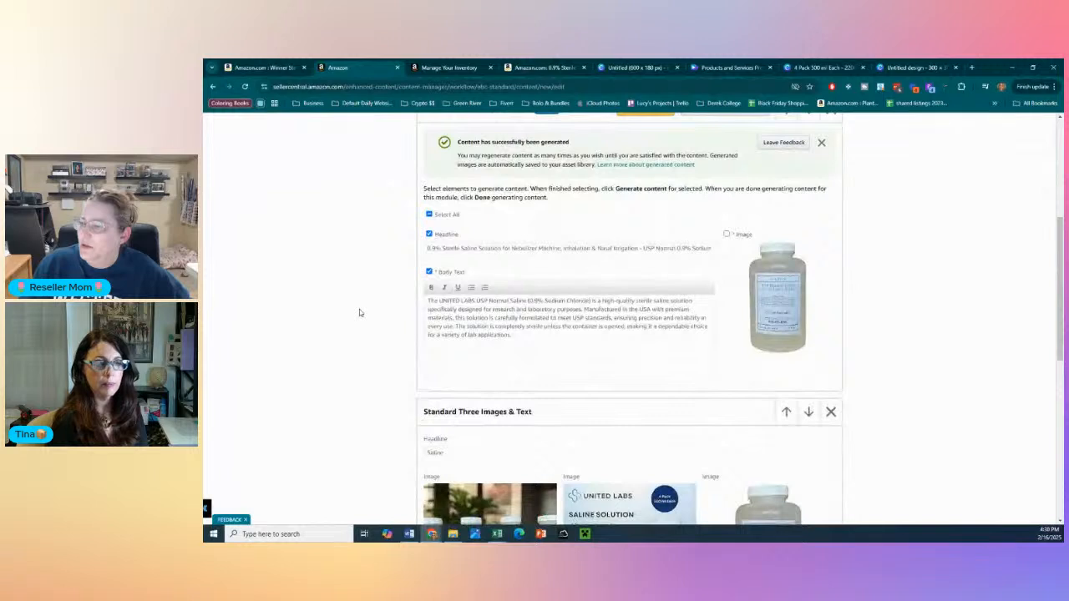
pyautogui.scroll(-3, 359, 312)
pyautogui.scroll(-3, 359, 312)
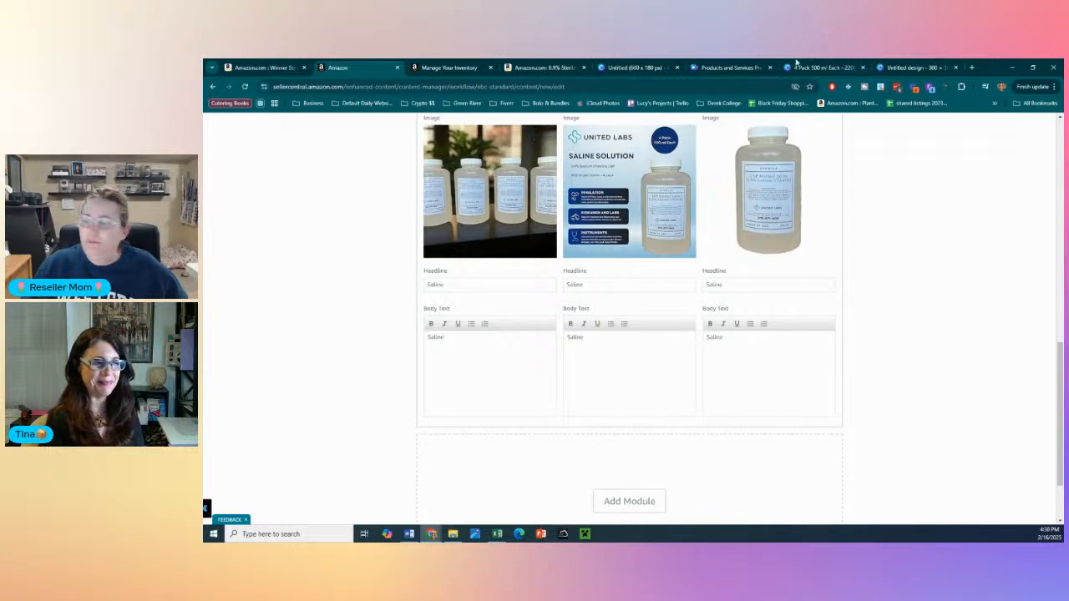
pyautogui.moveTo(649, 61)
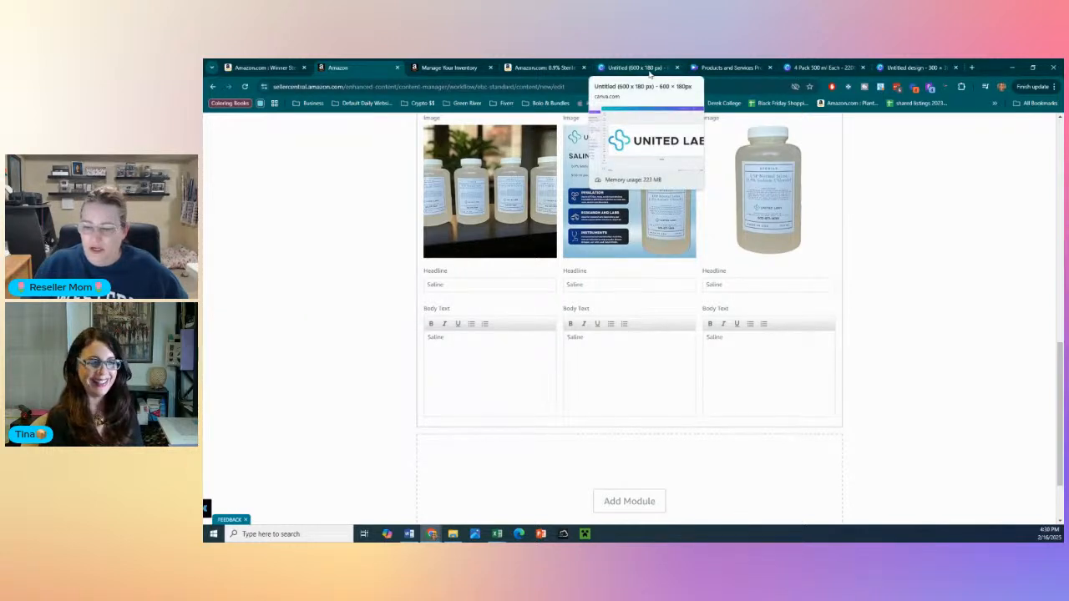
# - Examine the A+ content layout on the Winner saline wipes product page as an example
pyautogui.click(280, 63)
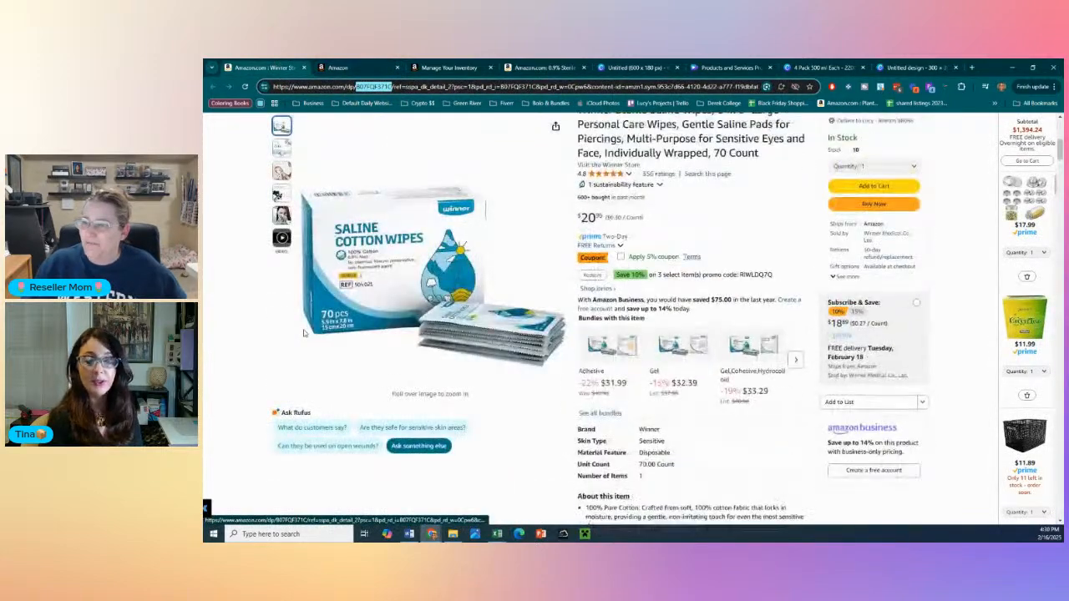
pyautogui.scroll(-10, 303, 334)
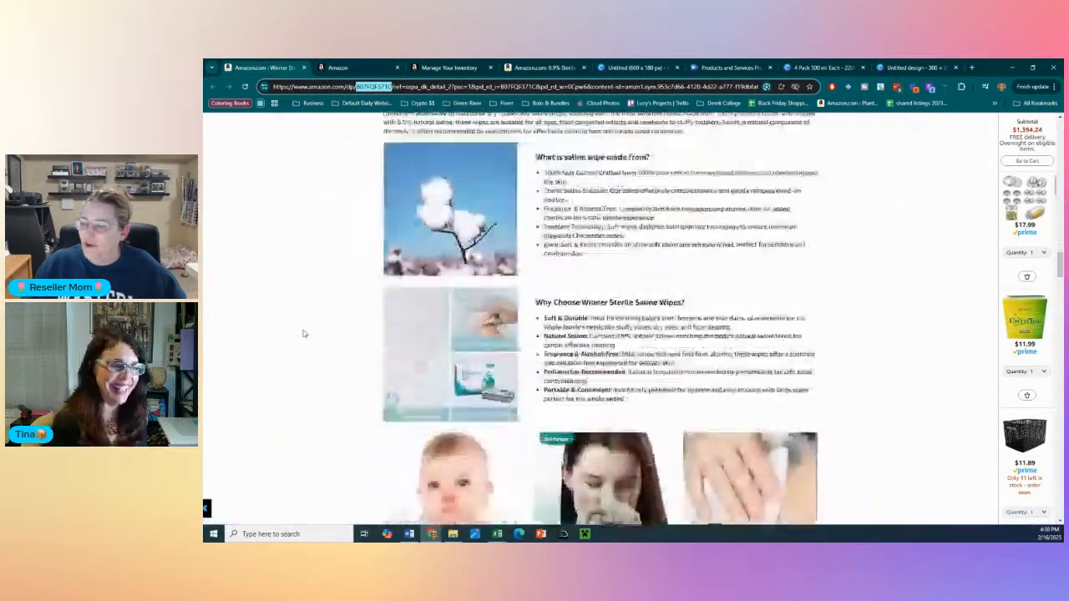
pyautogui.scroll(6, 284, 352)
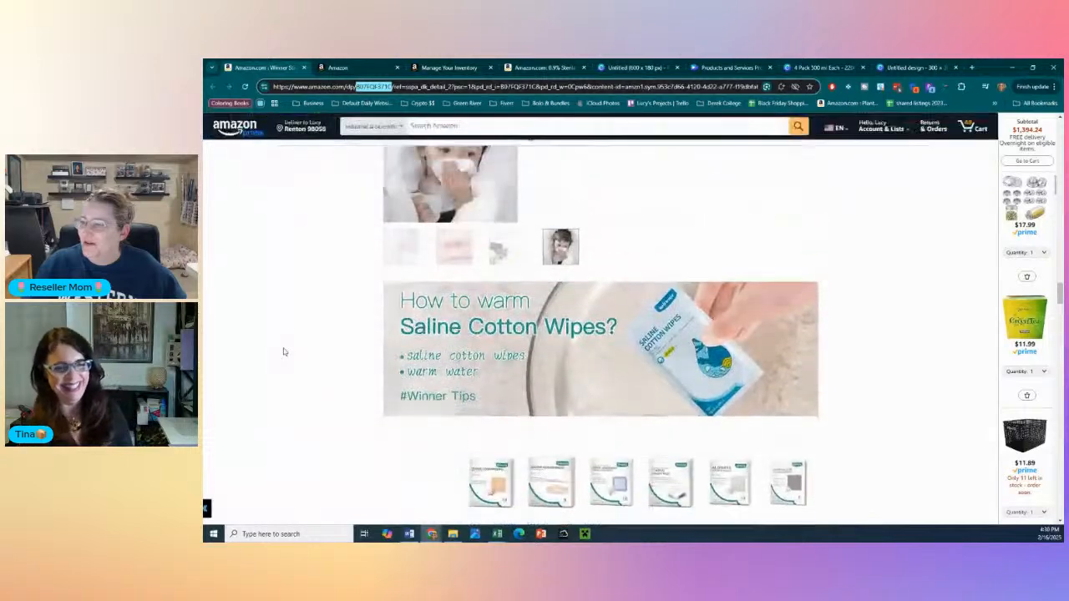
pyautogui.scroll(-4, 351, 441)
pyautogui.moveTo(390, 339)
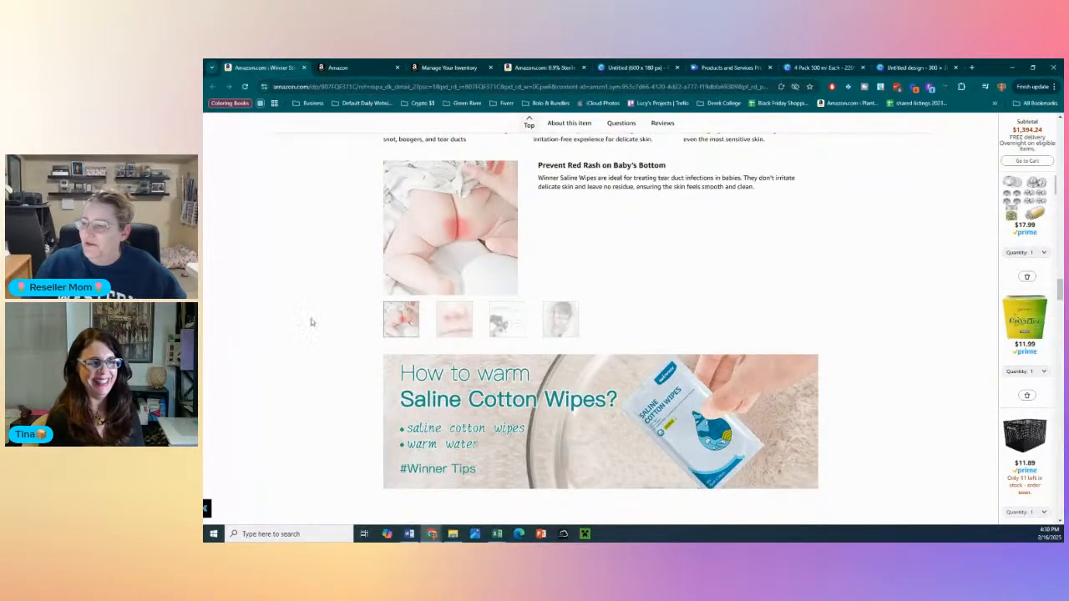
pyautogui.scroll(2, 419, 323)
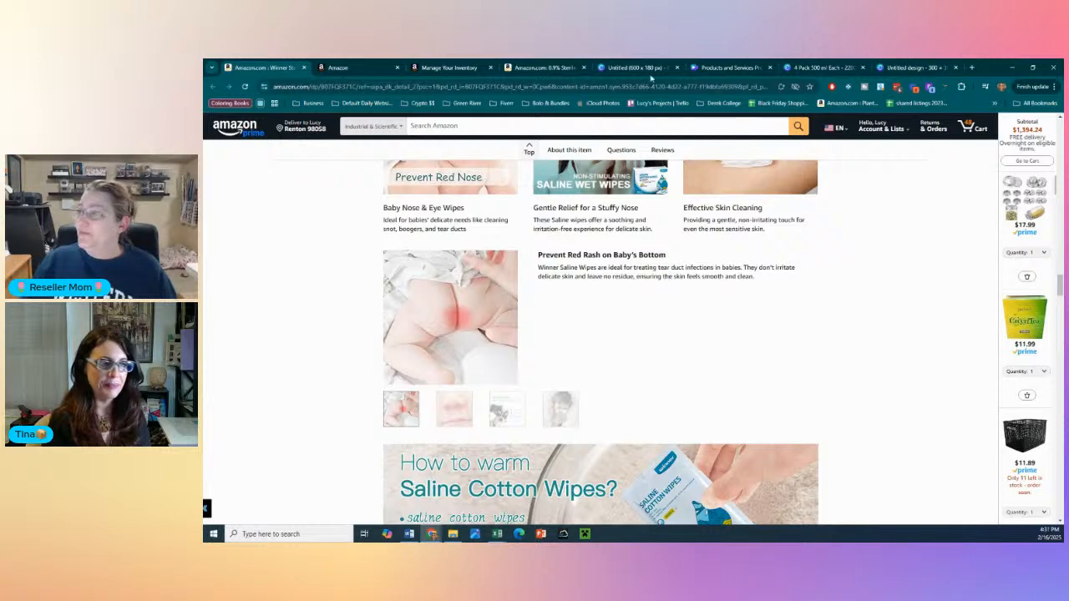
# - Switch to the 600 x 180 px design in Canva, select the United Labs logo and reposition the Snipping Tool window
pyautogui.click(636, 67)
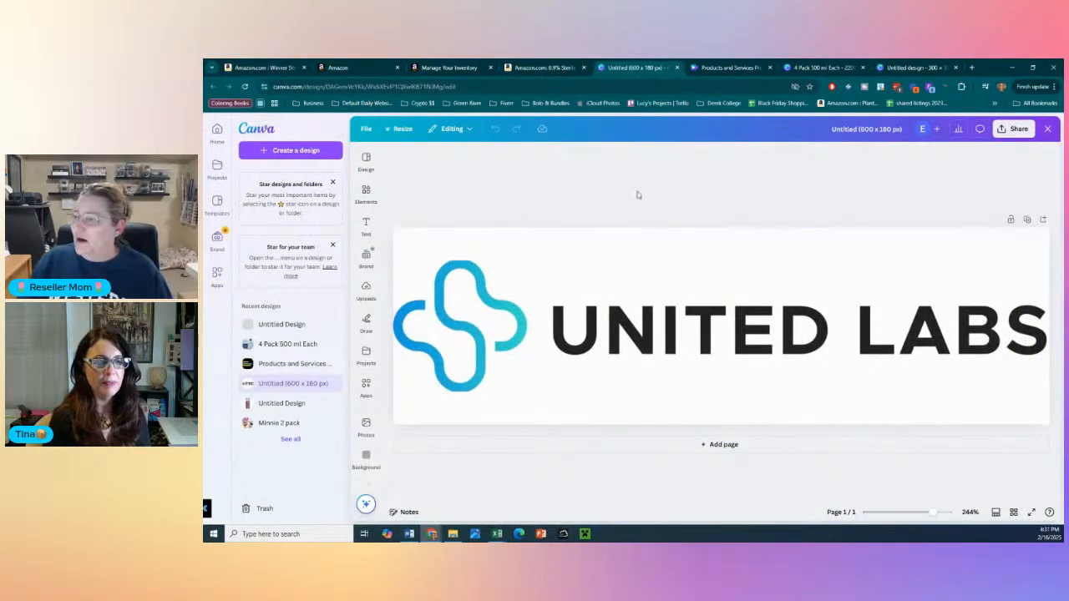
pyautogui.click(452, 339)
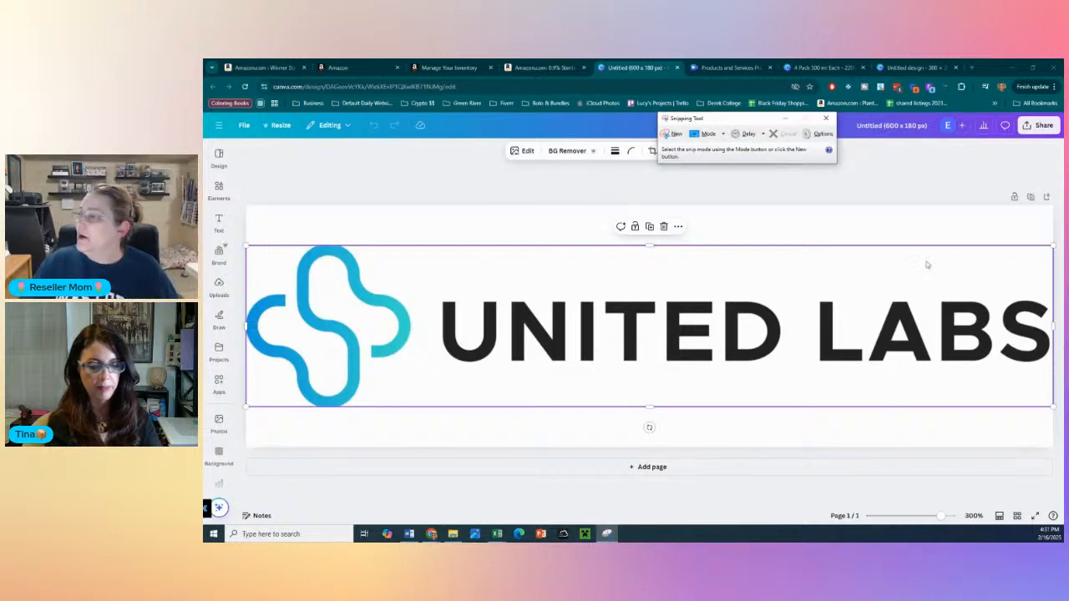
pyautogui.moveTo(766, 123); pyautogui.dragTo(605, 194)
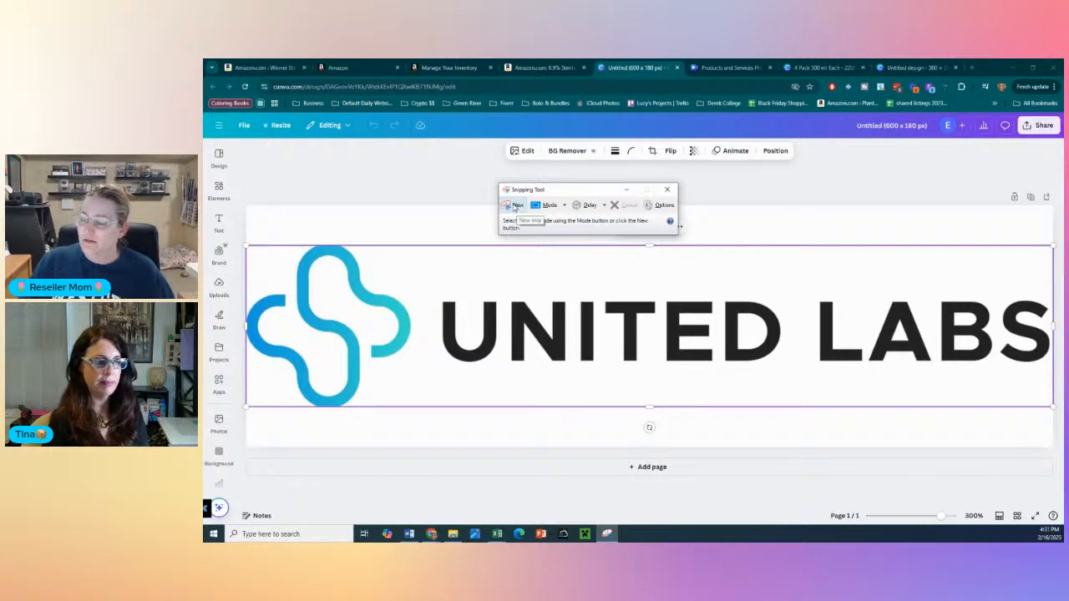
# - Search Google Images for "amazon logo" in a new browser tab and copy the Amazon logo with the dark blue background
pyautogui.click(971, 67)
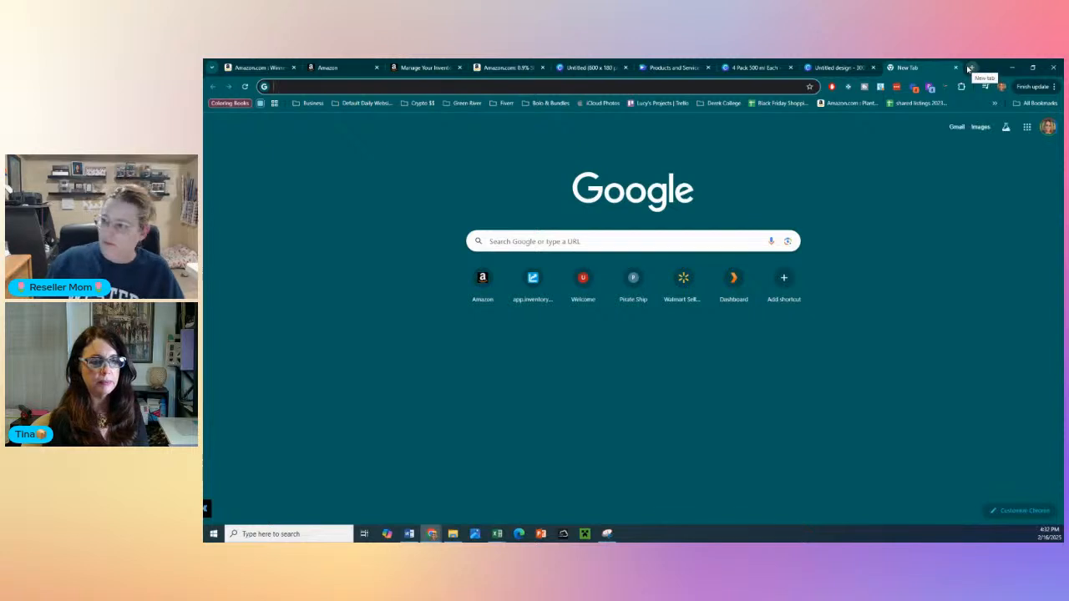
pyautogui.write('am')
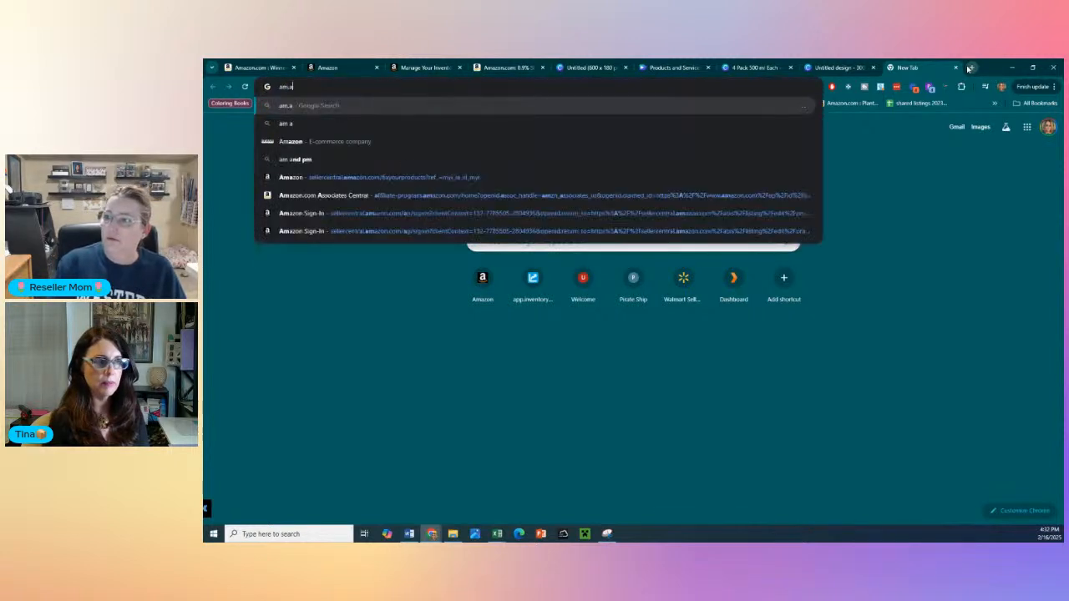
pyautogui.write('azon')
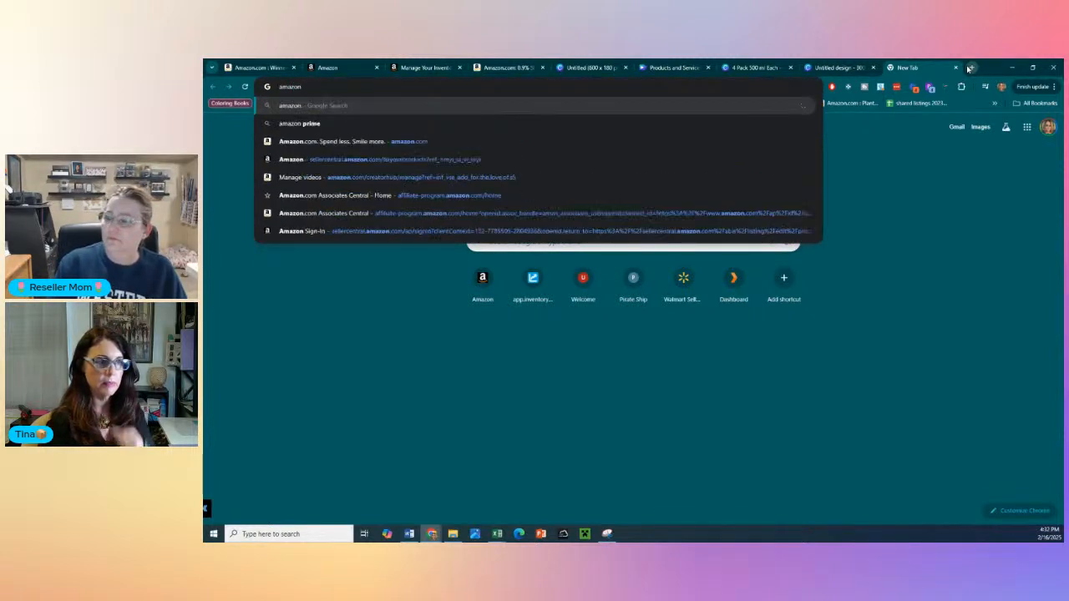
pyautogui.write(' logog')
pyautogui.press('Return')
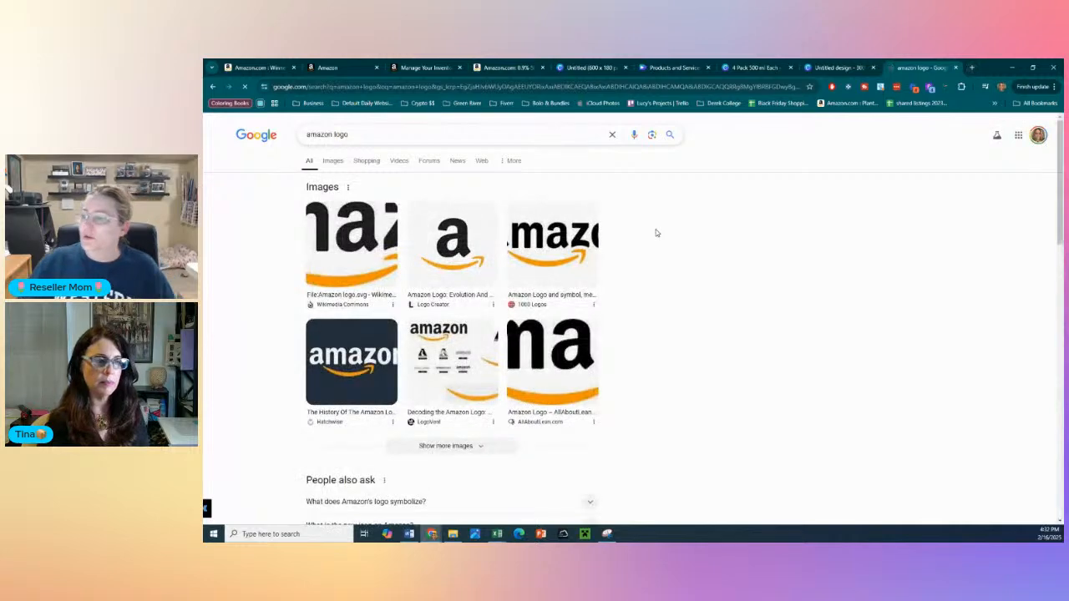
pyautogui.click(333, 161)
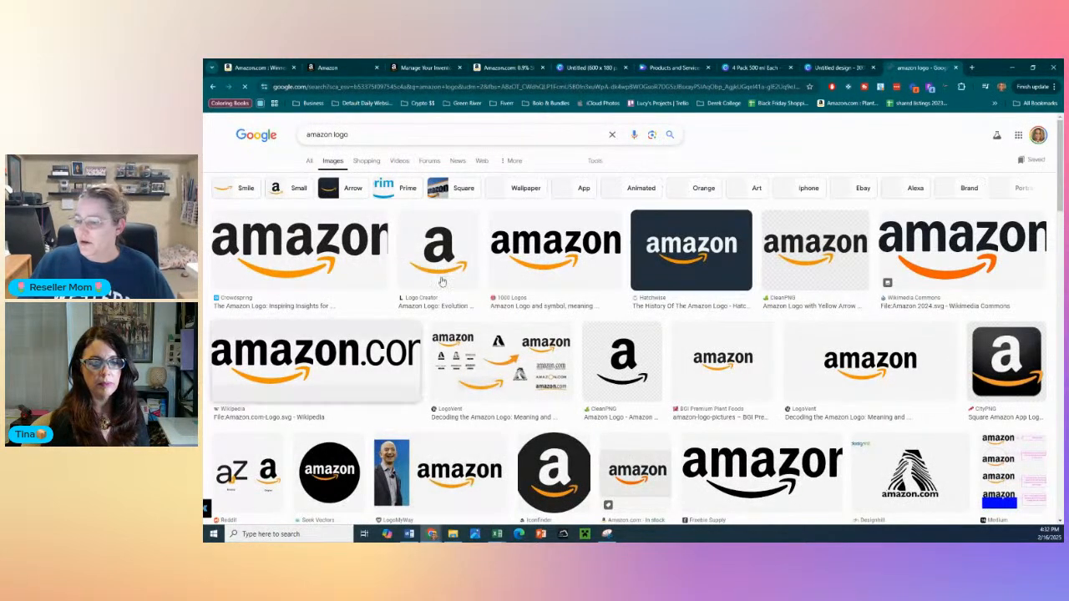
pyautogui.rightClick(685, 235)
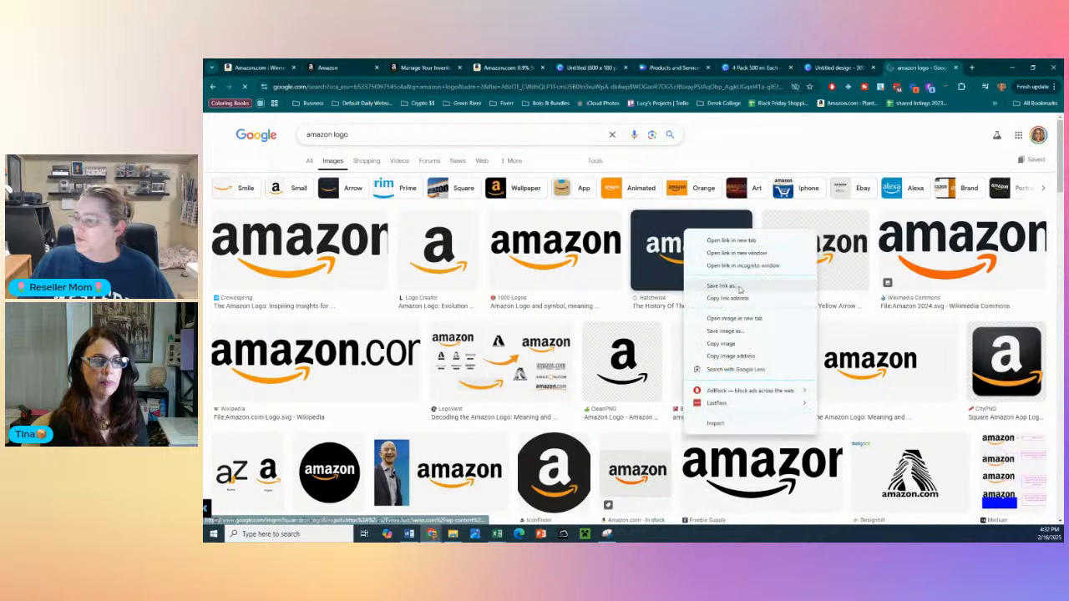
pyautogui.click(737, 345)
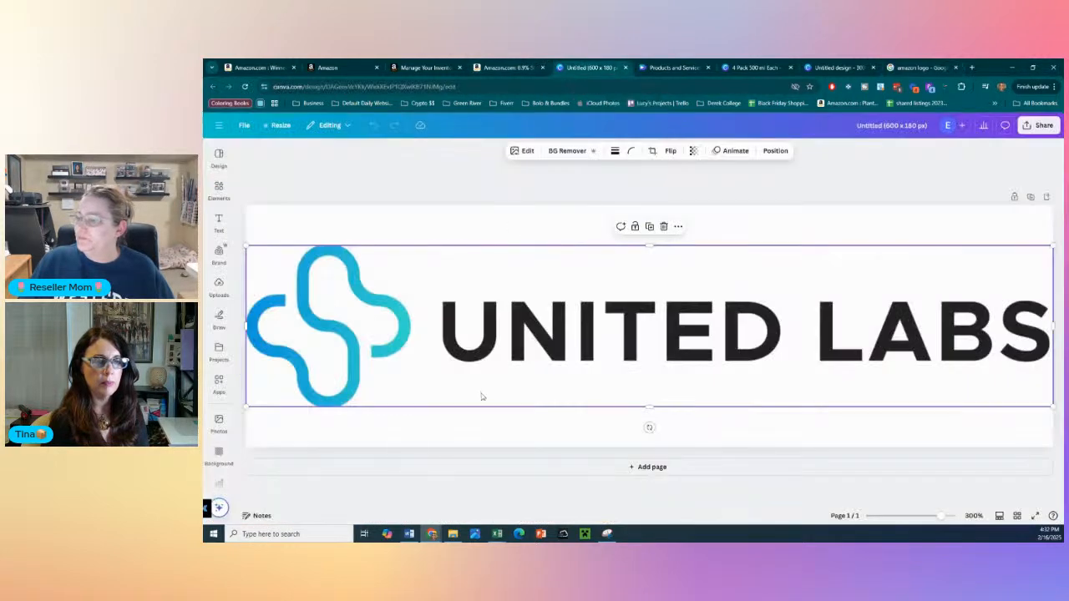
# - Return to the 600 x 180 px Canva design and delete the United Labs logo
pyautogui.click(588, 67)
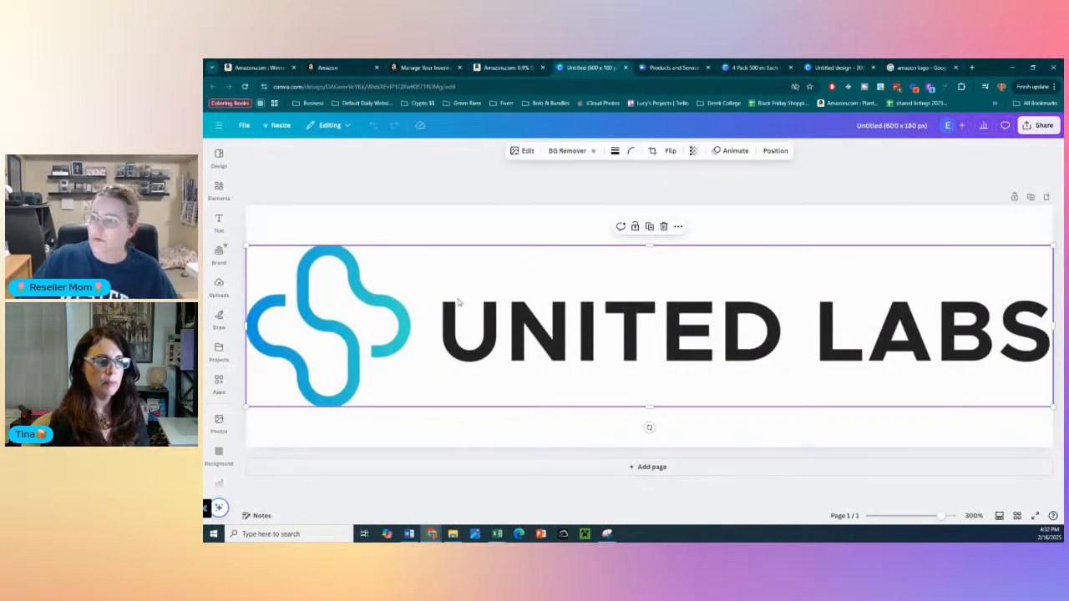
pyautogui.press('Delete')
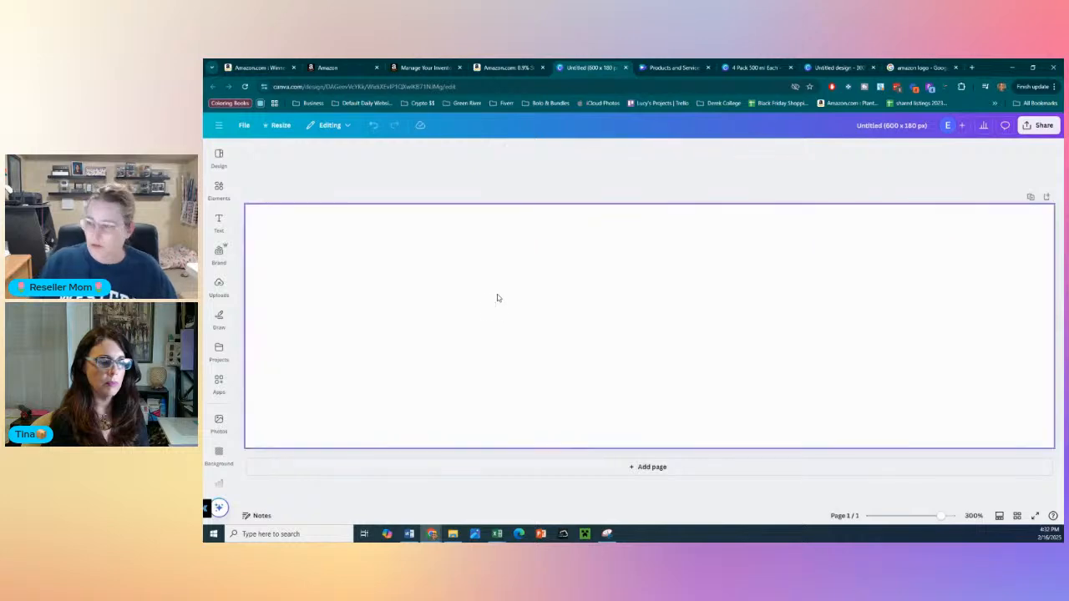
# - Try the copied Amazon logo on the blank design, enlarging it beyond the page height, and delete it
pyautogui.hotkey('ctrl', 'v')
pyautogui.moveTo(638, 347); pyautogui.dragTo(420, 285)
pyautogui.moveTo(518, 320); pyautogui.dragTo(894, 494)
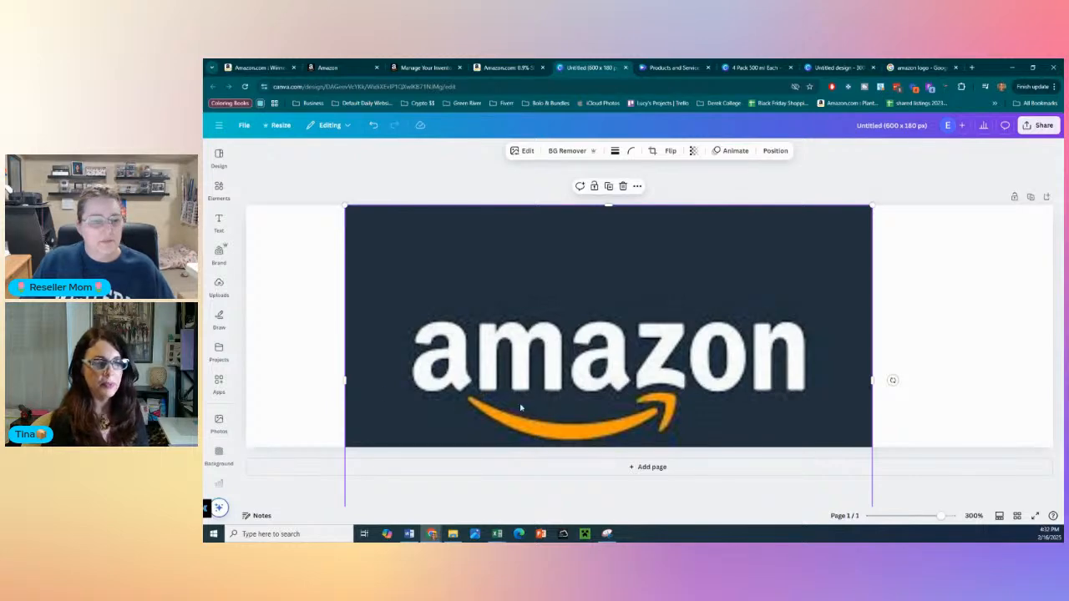
pyautogui.press('Delete')
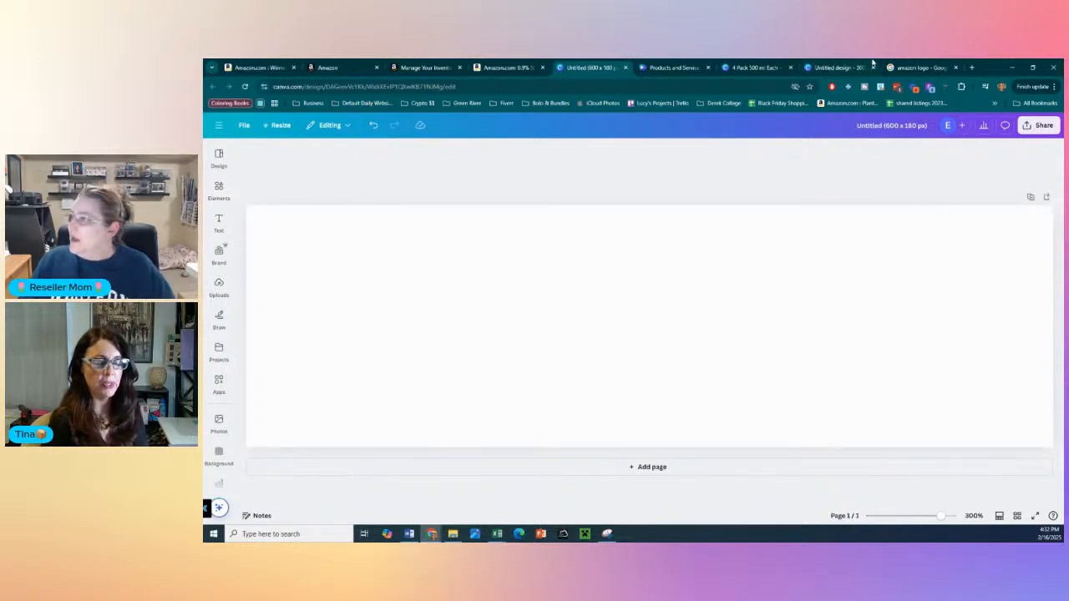
# - Switch to the Google Images results and capture the dark blue Amazon logo with the Snipping Tool
pyautogui.click(914, 67)
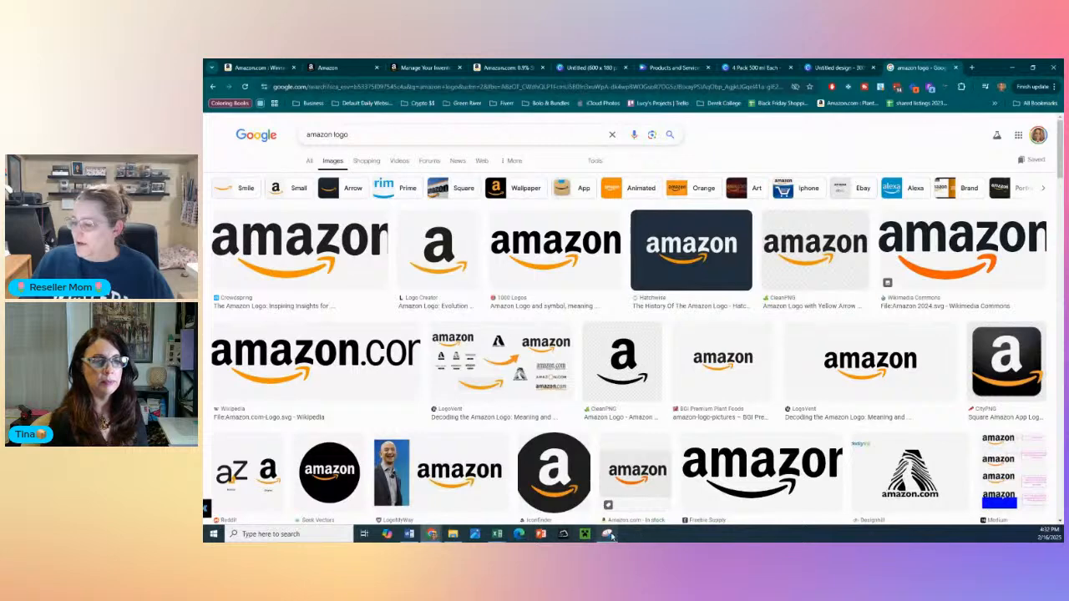
pyautogui.click(607, 534)
pyautogui.click(507, 207)
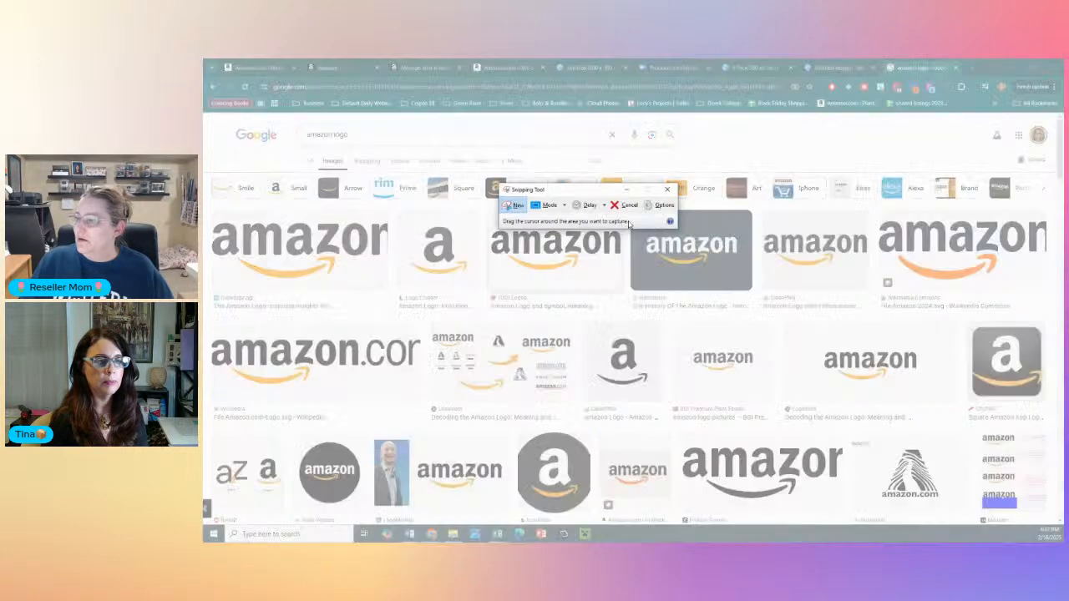
pyautogui.moveTo(612, 194); pyautogui.dragTo(466, 190)
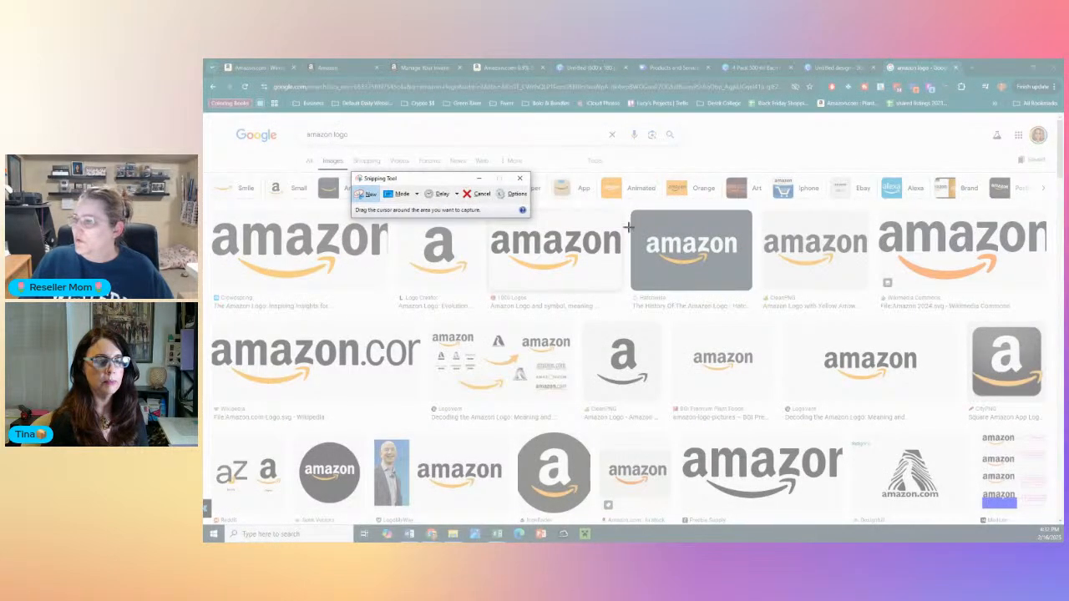
pyautogui.moveTo(634, 215); pyautogui.dragTo(729, 287)
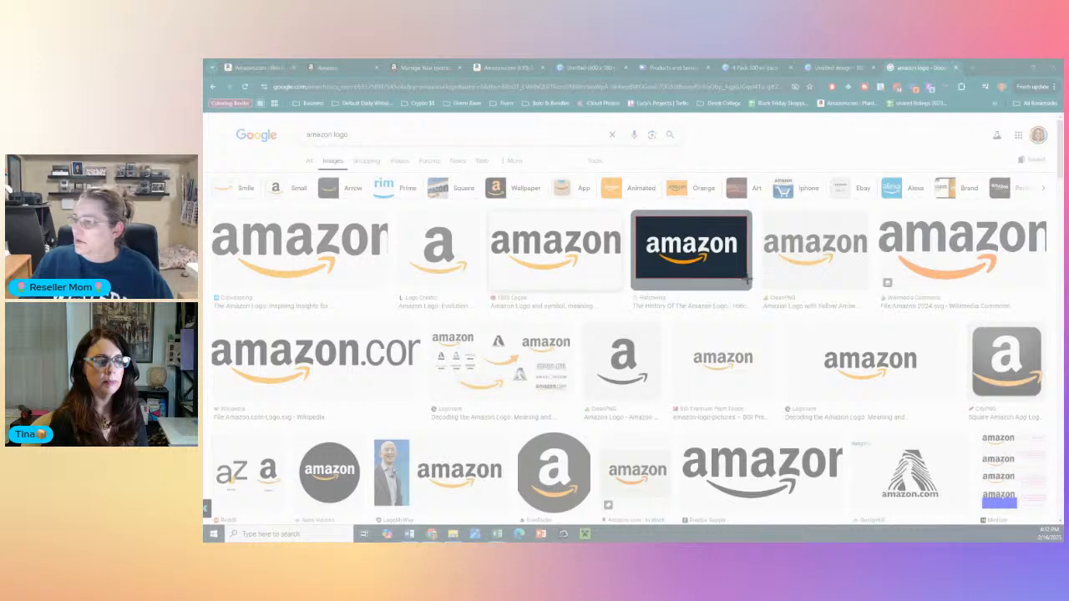
# - Try the captured Amazon logo on the 600 x 180 px Canva design, moving and enlarging it, and delete it
pyautogui.click(588, 67)
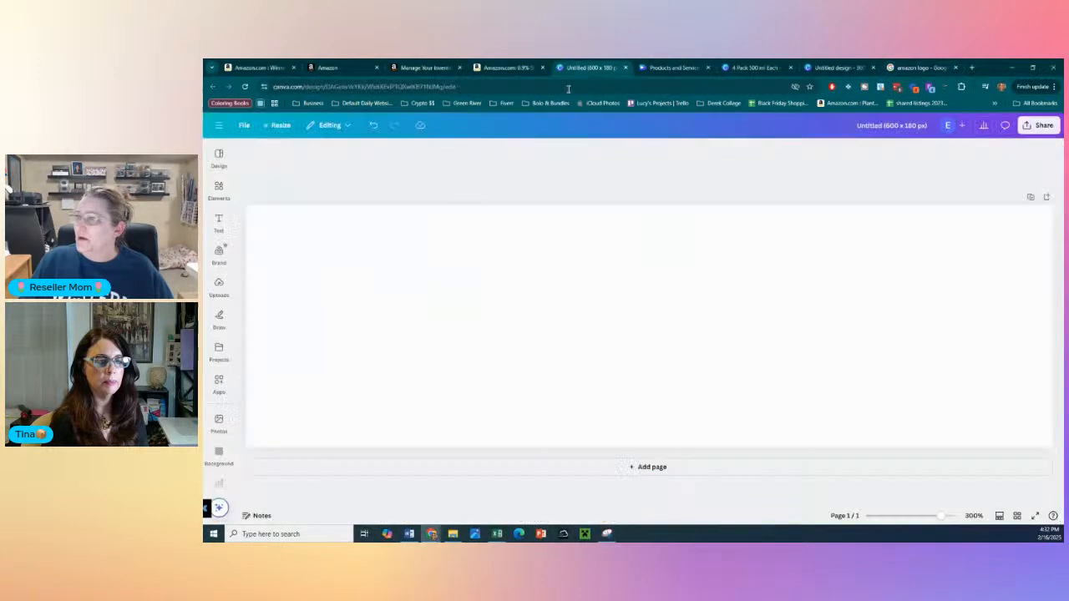
pyautogui.hotkey('ctrl', 'v')
pyautogui.moveTo(551, 329); pyautogui.dragTo(334, 265)
pyautogui.moveTo(533, 317); pyautogui.dragTo(903, 507)
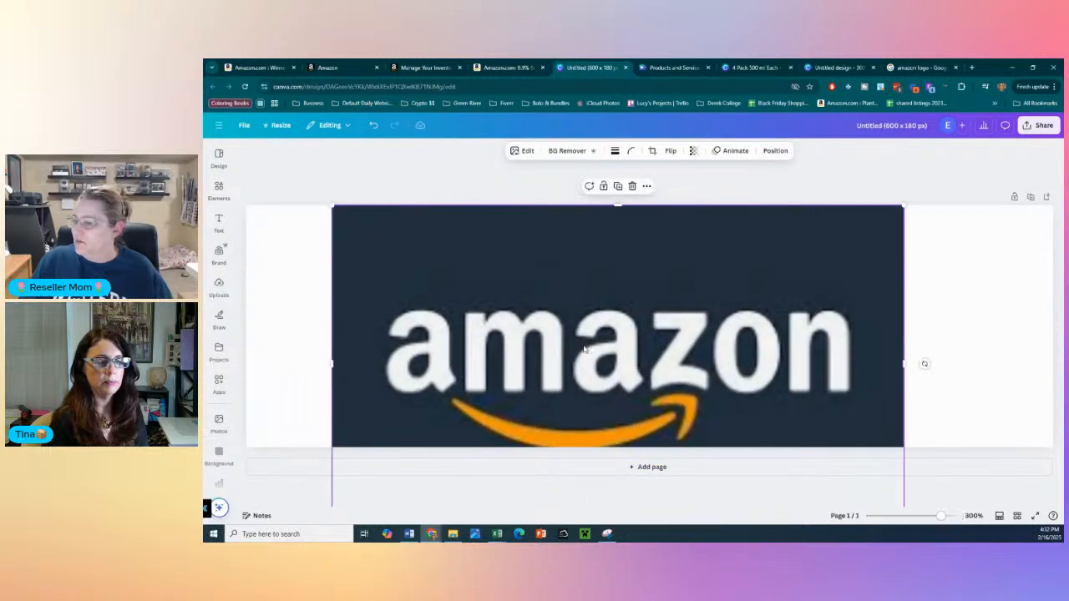
pyautogui.press('Delete')
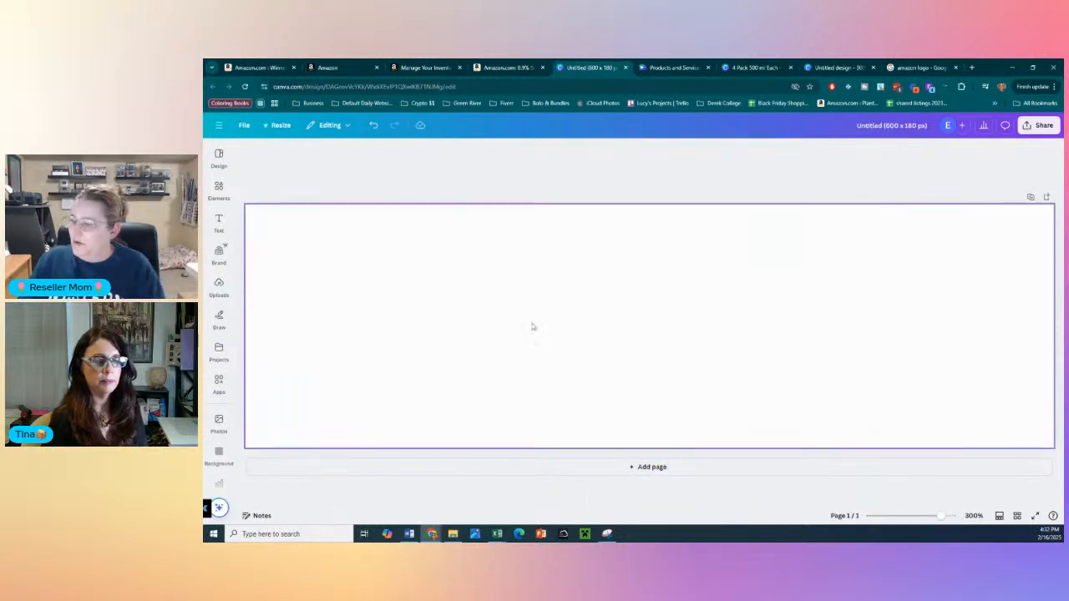
# - Undo the Amazon logo trials and the earlier deletion to restore the United Labs logo on the design
pyautogui.click(372, 125)
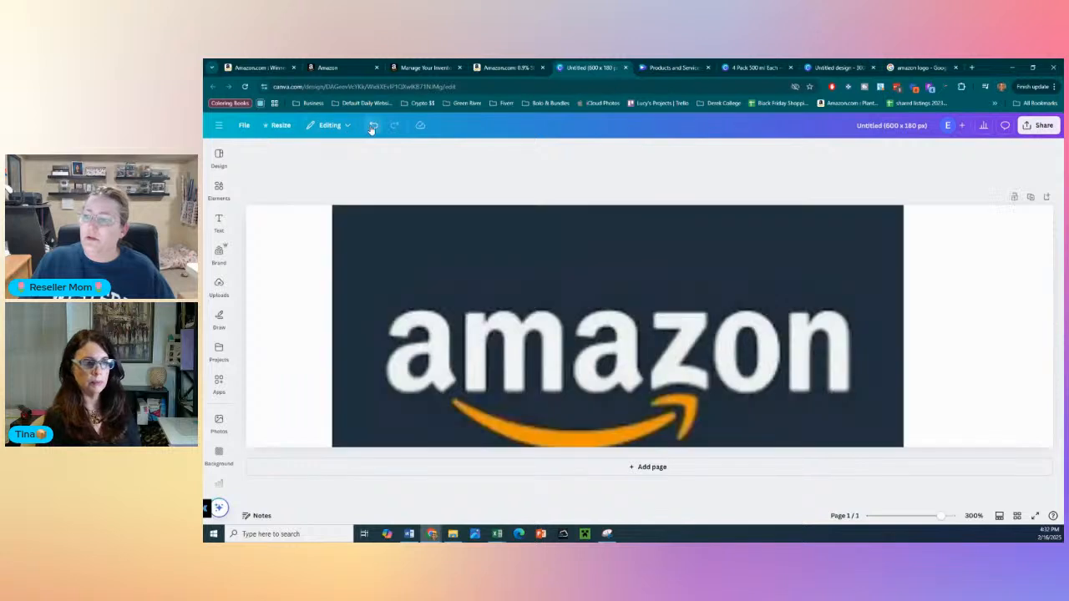
pyautogui.click(373, 125)
pyautogui.click(373, 126)
pyautogui.click(372, 125)
pyautogui.click(373, 126)
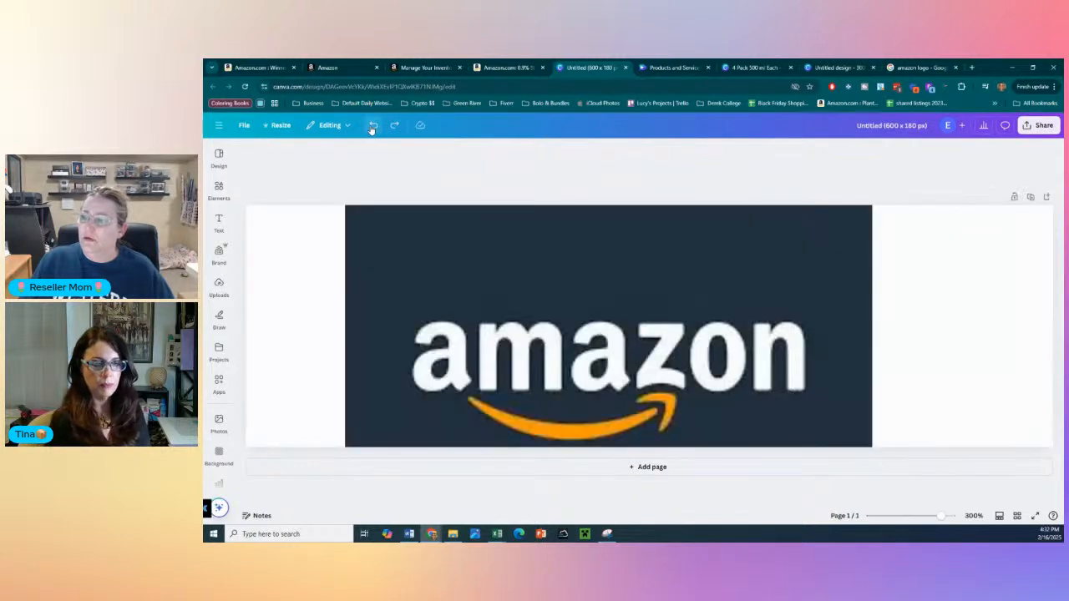
pyautogui.click(372, 125)
pyautogui.click(372, 126)
pyautogui.click(373, 126)
pyautogui.click(373, 125)
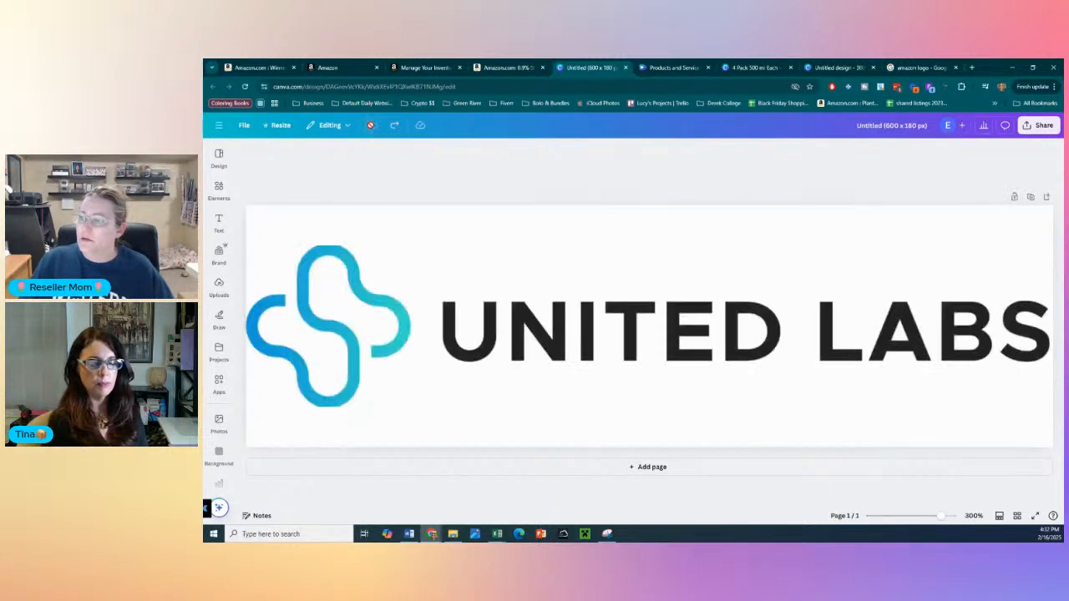
# - Copy the United Labs logo in the design and deselect it
pyautogui.click(417, 290)
pyautogui.rightClick(417, 290)
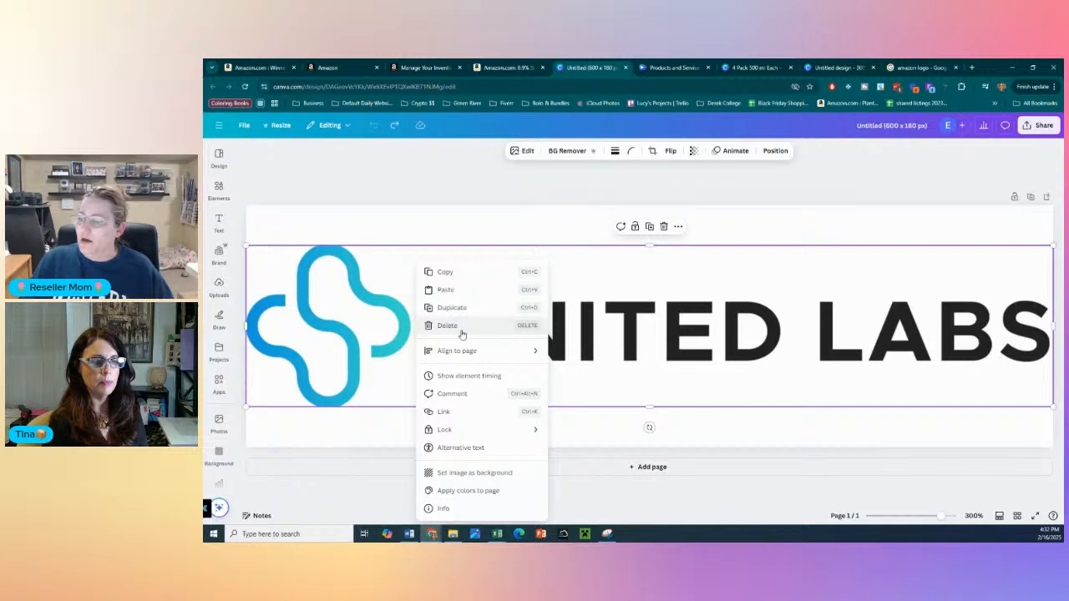
pyautogui.click(453, 276)
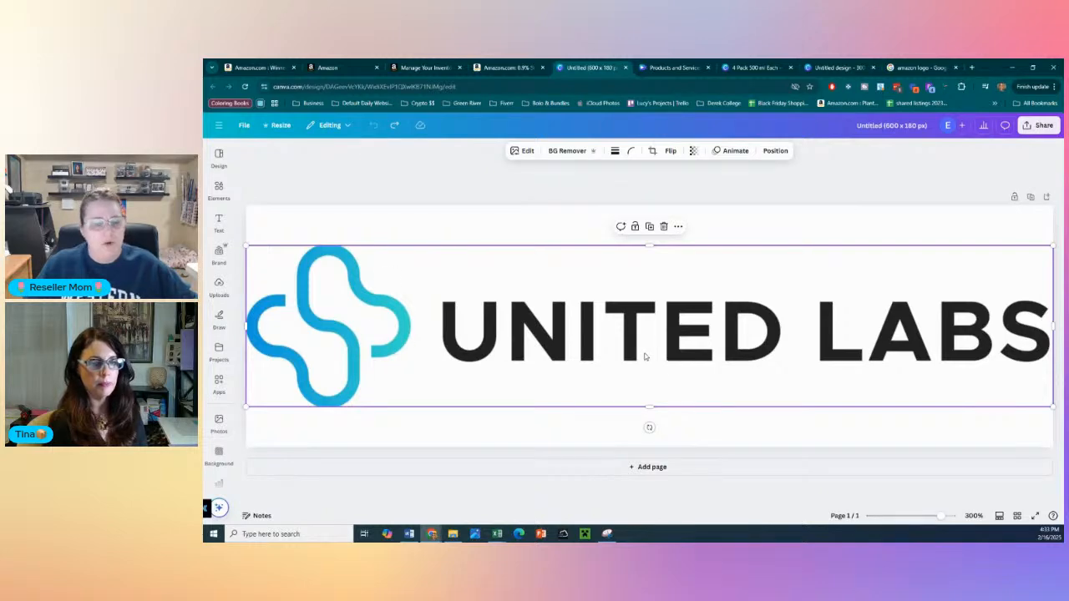
pyautogui.click(426, 228)
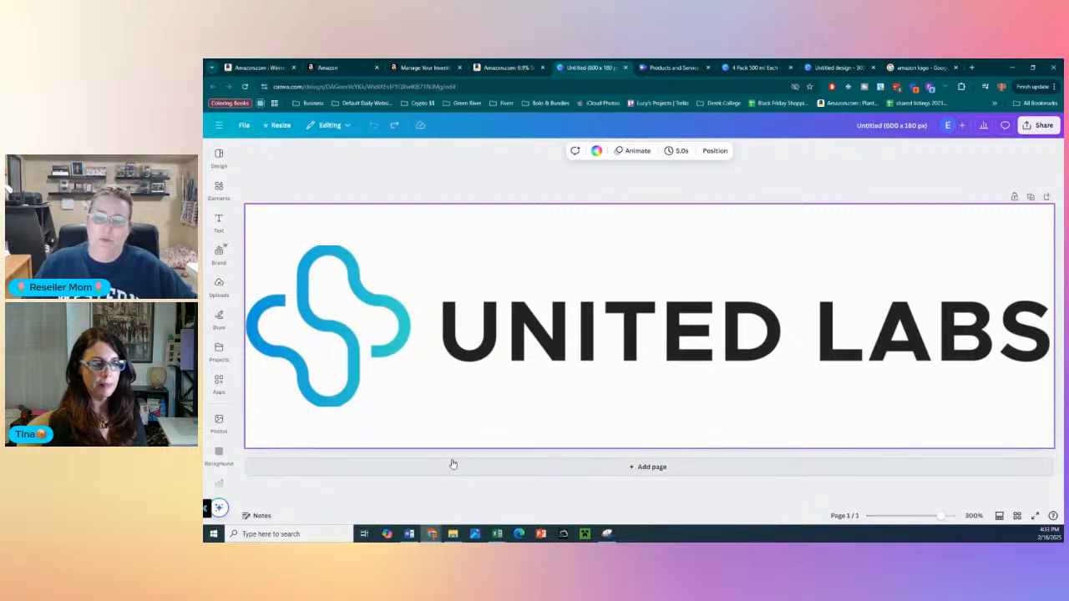
# - Look through the other open designs, move the 4 Pack 500 ml Each tab beside the logo design, and examine its Inhalation box
pyautogui.click(673, 66)
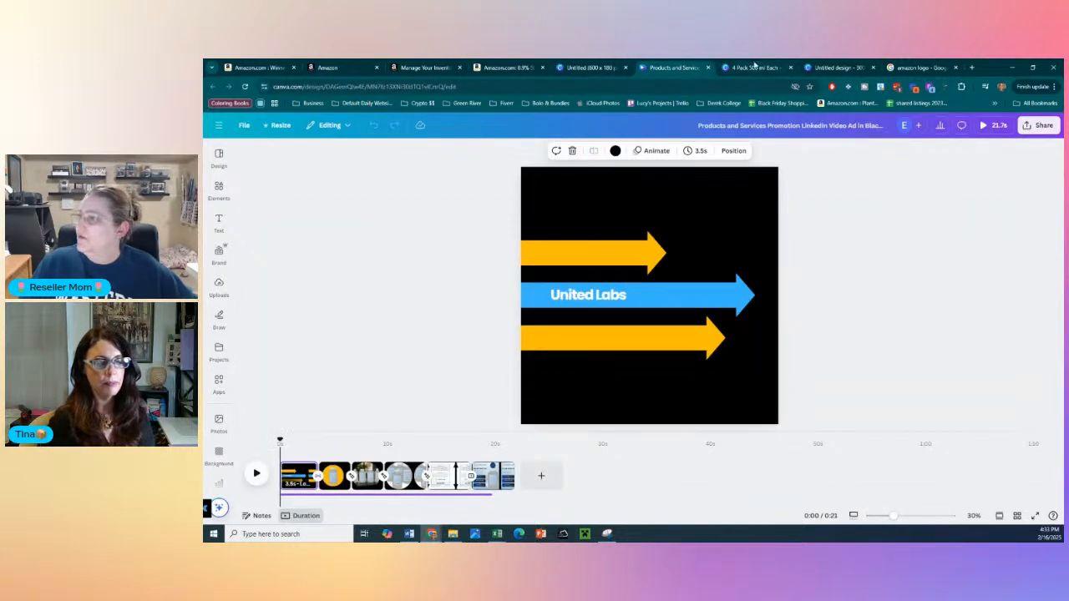
pyautogui.click(753, 66)
pyautogui.moveTo(751, 66); pyautogui.dragTo(672, 67)
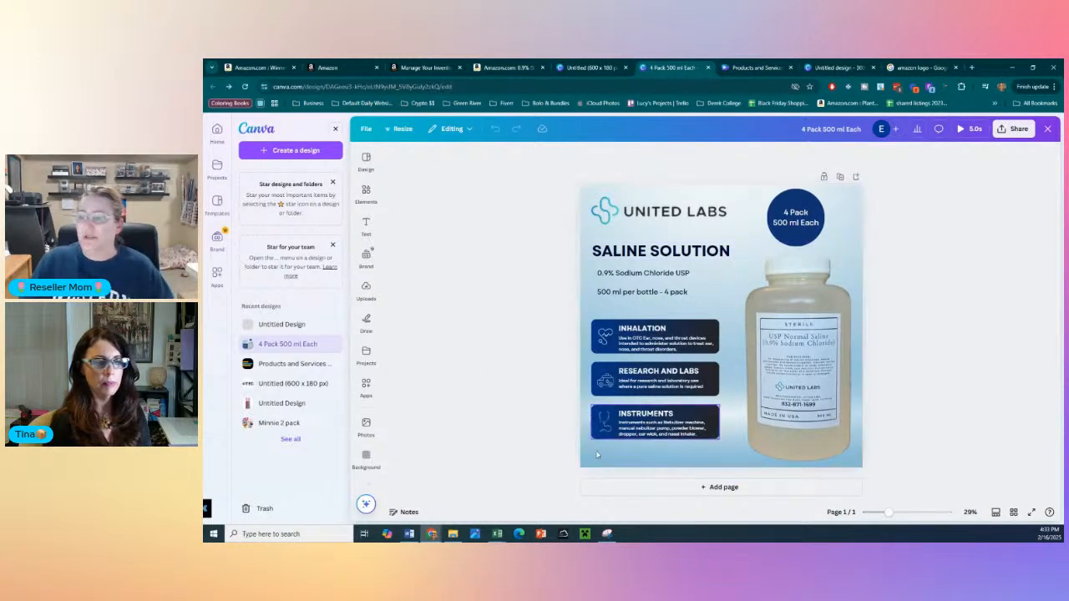
pyautogui.click(659, 344)
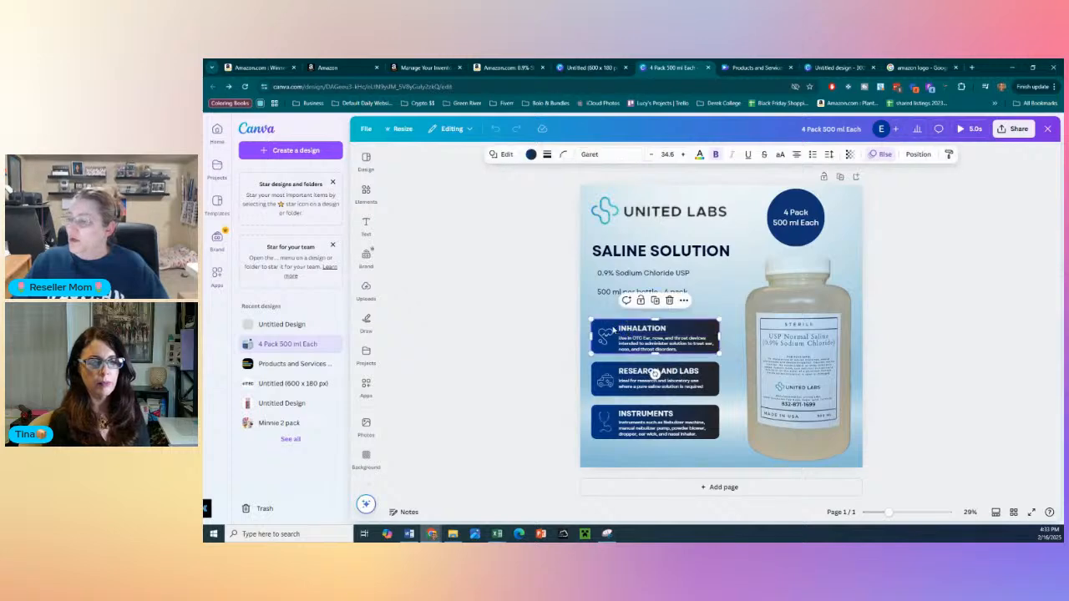
pyautogui.click(438, 191)
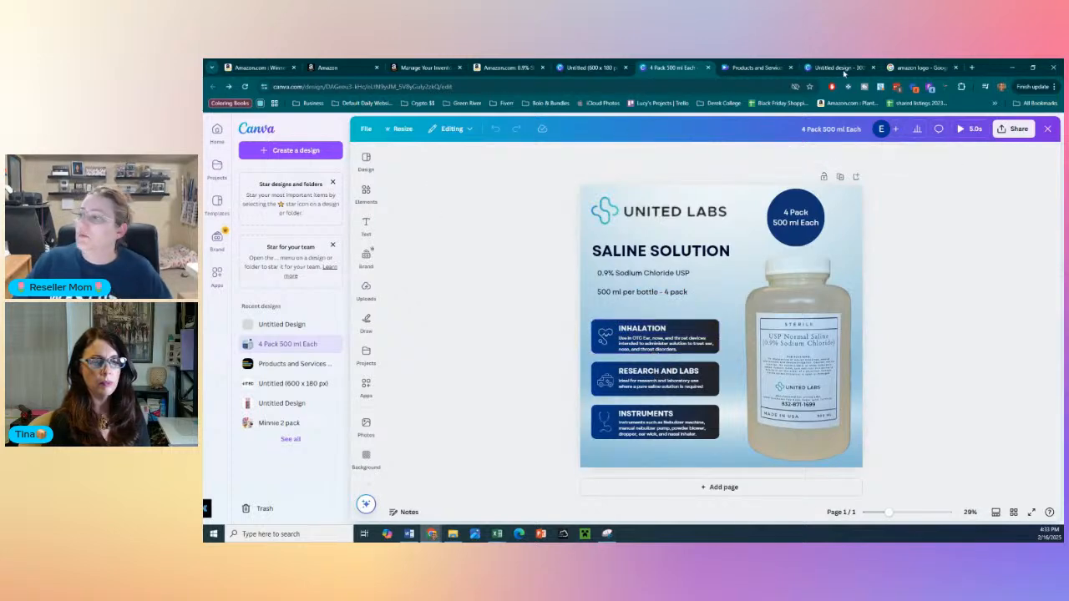
# - In the blank 300 x 300 px design, search the templates for "baby" and apply the Baby Spa & Massage template
pyautogui.click(761, 67)
pyautogui.click(839, 67)
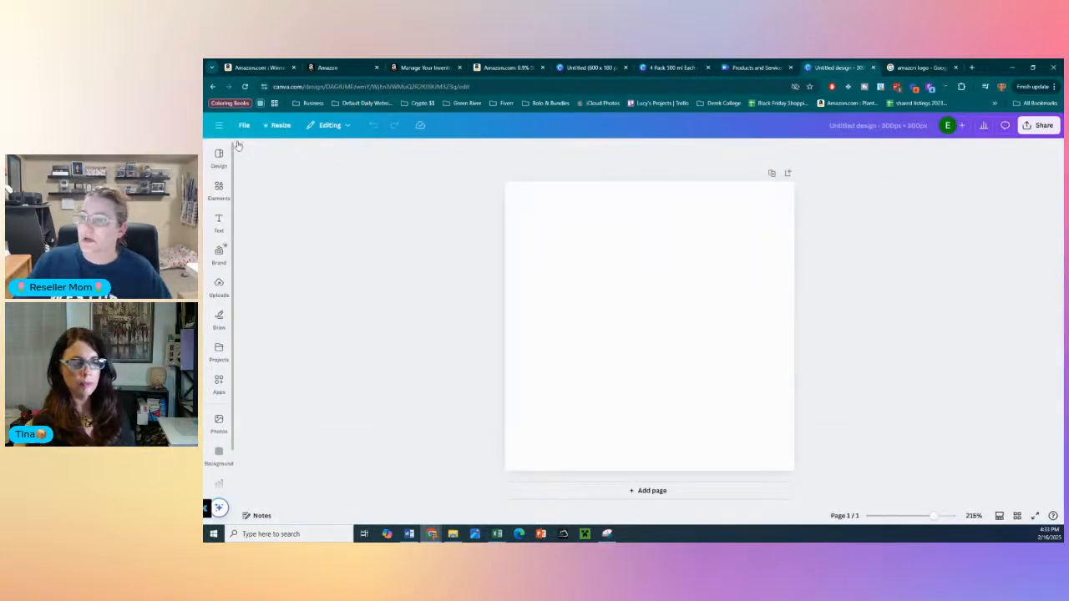
pyautogui.click(219, 159)
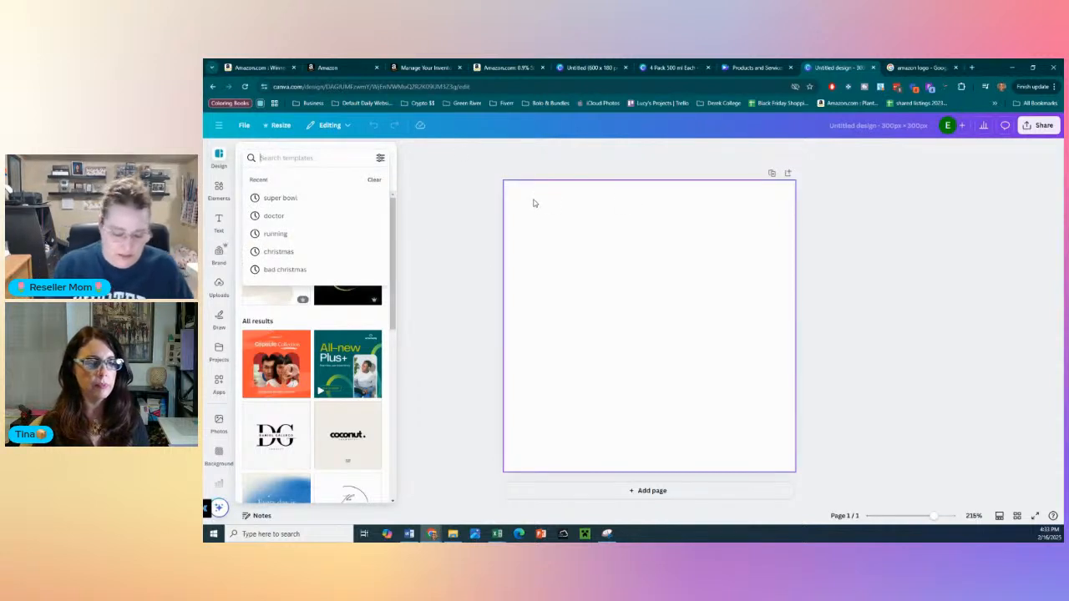
pyautogui.write('ba')
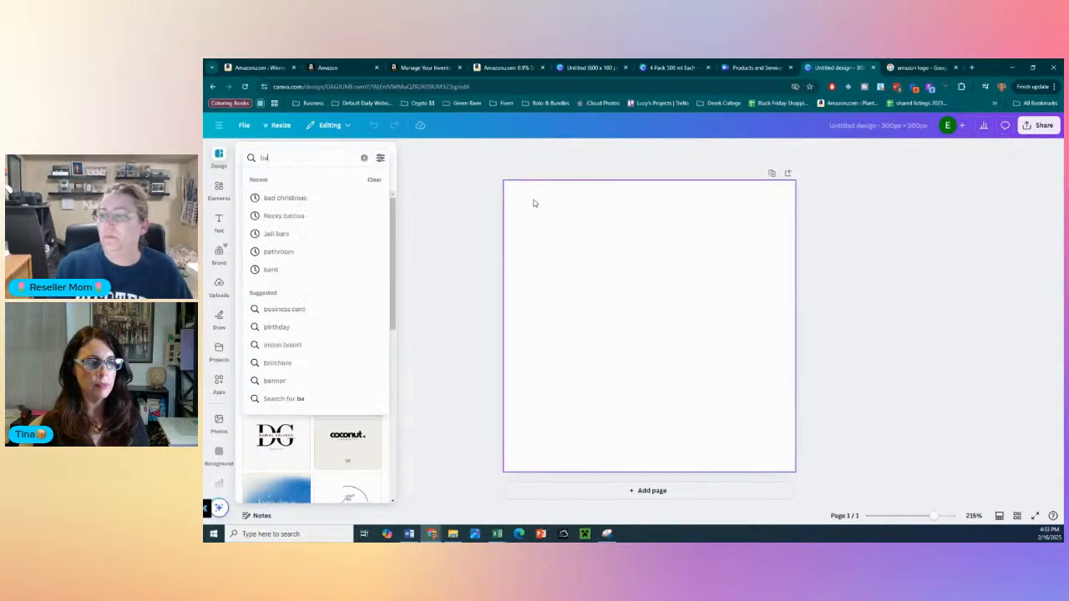
pyautogui.write('by')
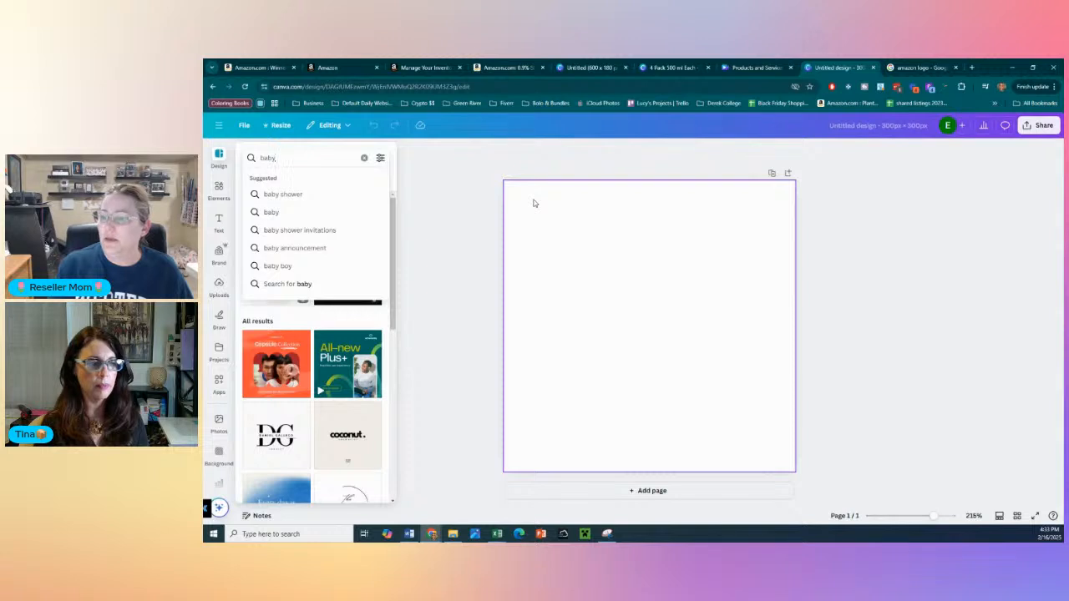
pyautogui.press('Return')
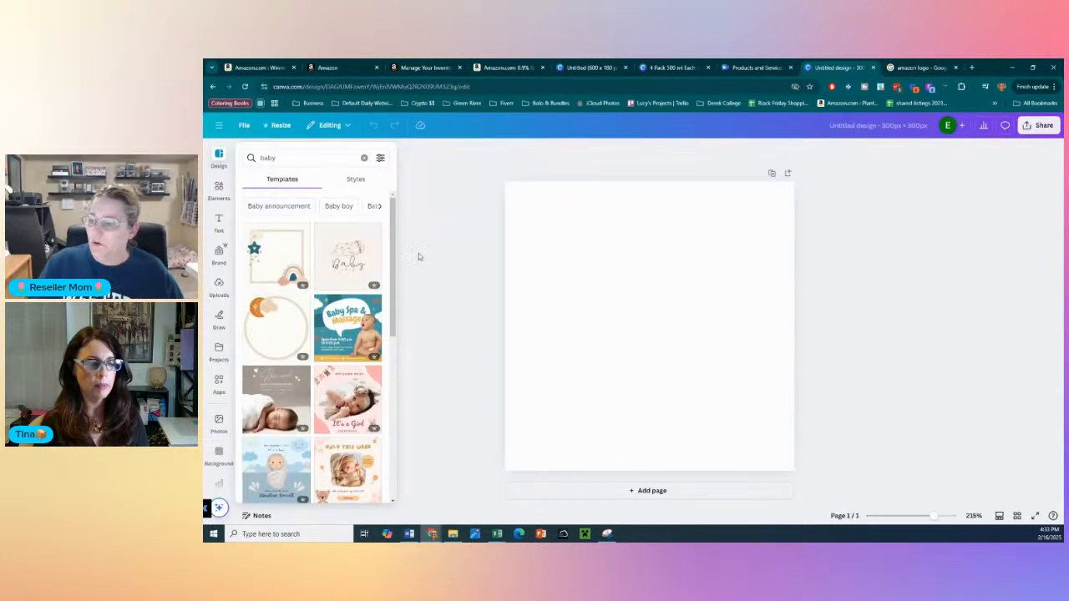
pyautogui.click(367, 328)
pyautogui.click(447, 375)
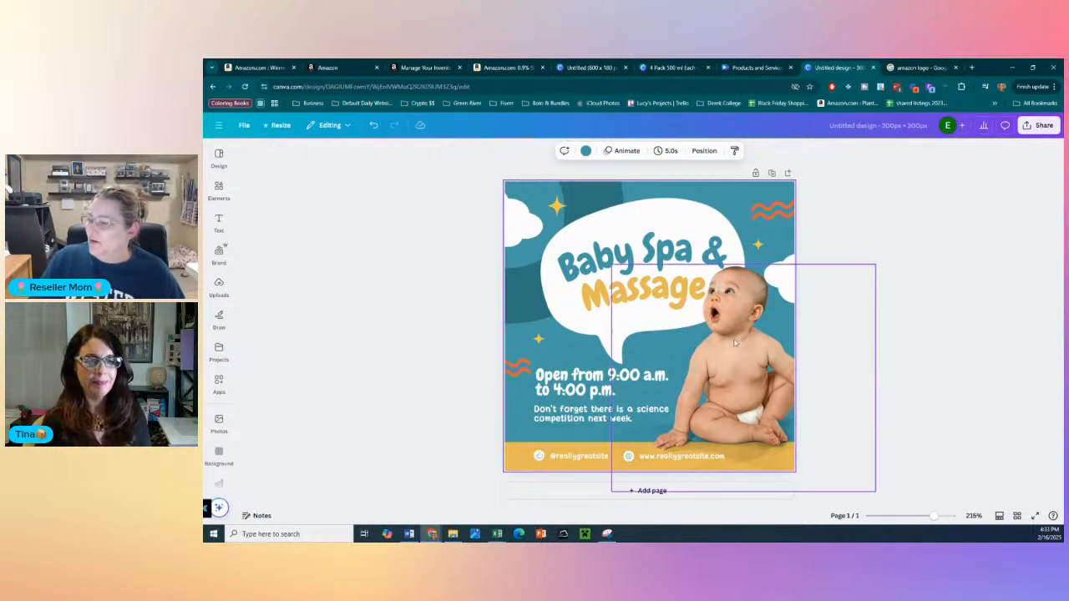
# - Reword the first heading line to a first name in the possessive followed by "Baby", removing "Spa &"
pyautogui.click(595, 253)
pyautogui.click(602, 261)
pyautogui.click(626, 252)
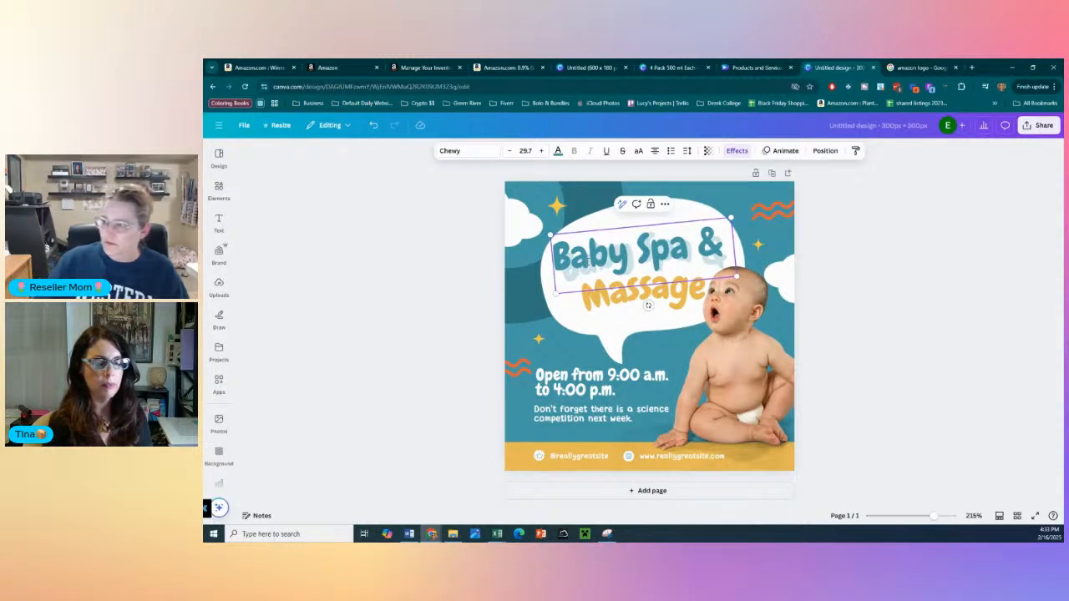
pyautogui.write("Tina'")
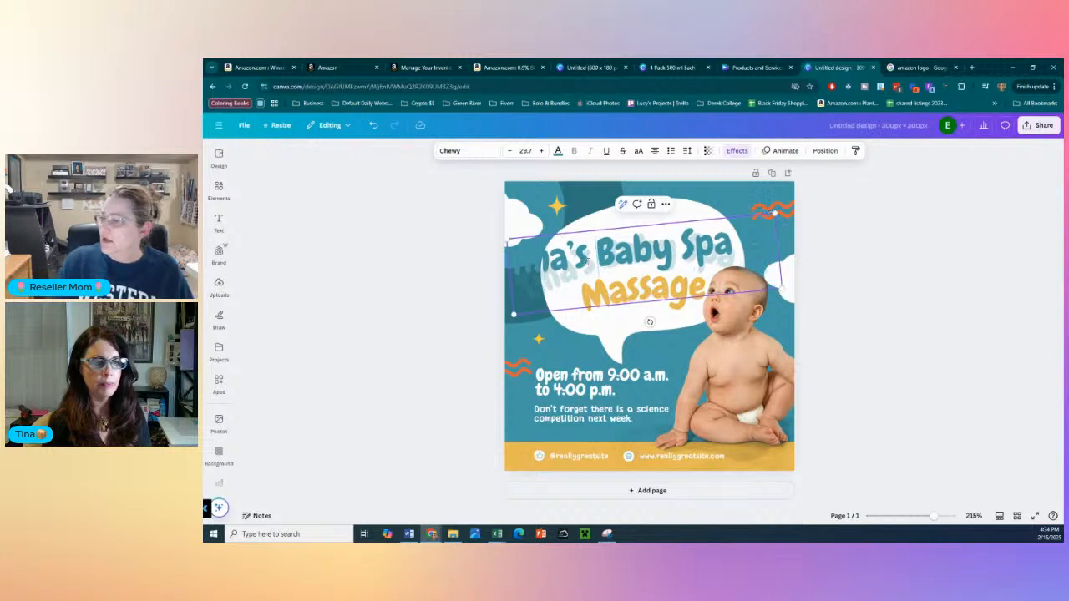
pyautogui.doubleClick(678, 252)
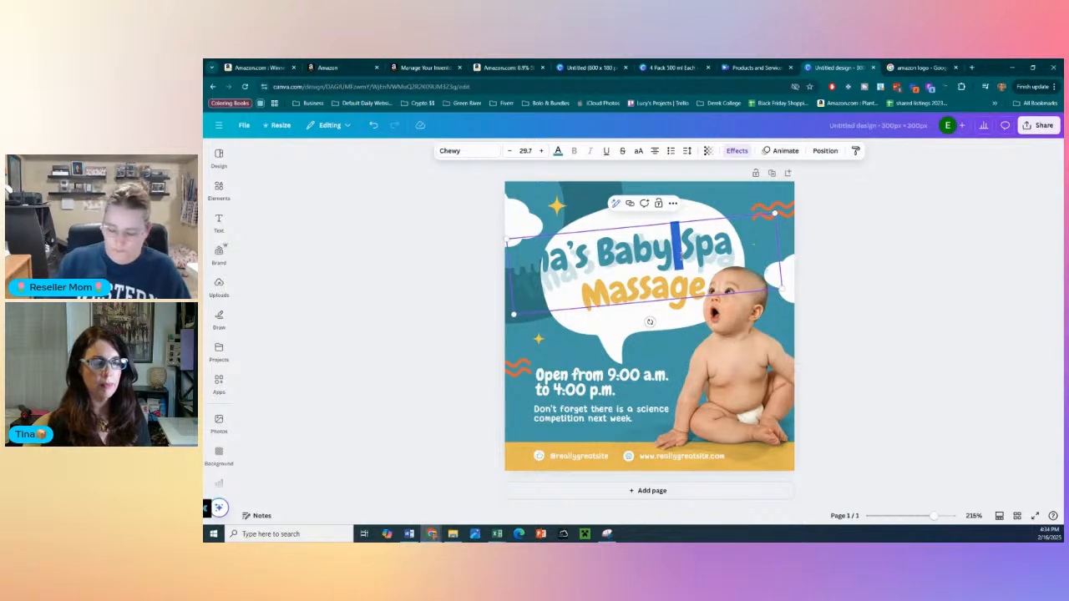
pyautogui.press('Delete')
pyautogui.press('Delete')
pyautogui.press('Delete')
pyautogui.press('Delete')
pyautogui.press('Delete')
pyautogui.press('Delete')
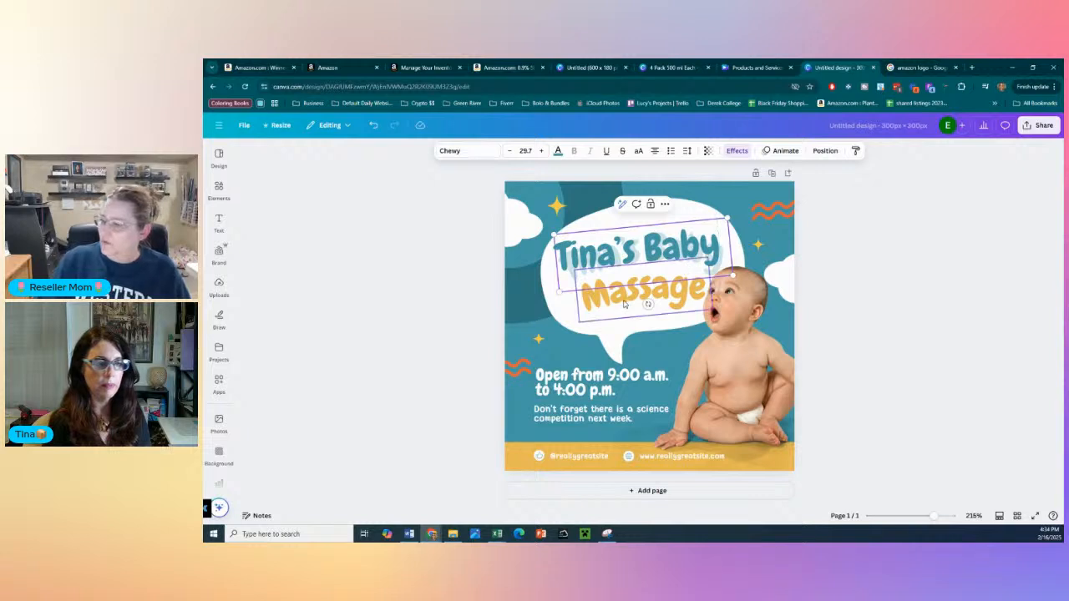
# - Replace "Massage" in the second heading line with "Wipes" and deselect the text
pyautogui.doubleClick(668, 285)
pyautogui.write('Wipes')
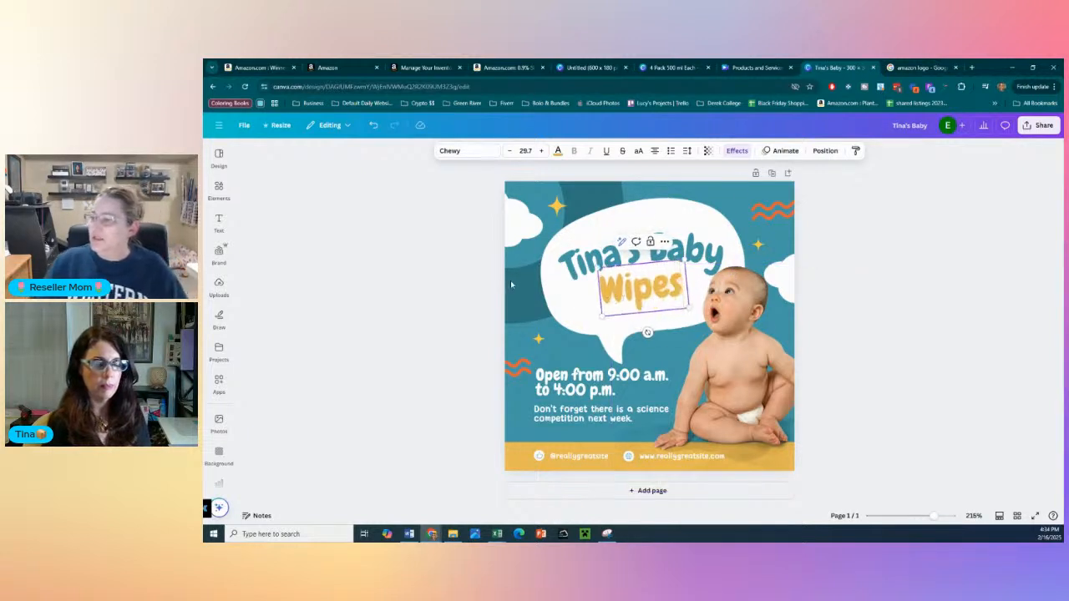
pyautogui.click(397, 294)
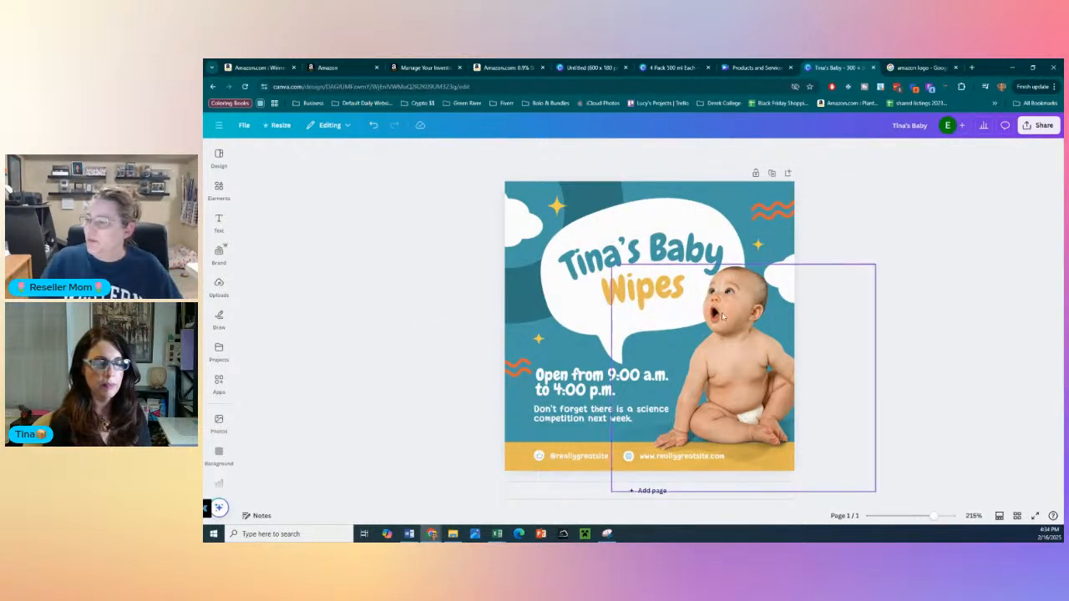
# - Replace the opening-hours text with "Soft & Gentle on Skin"
pyautogui.click(537, 386)
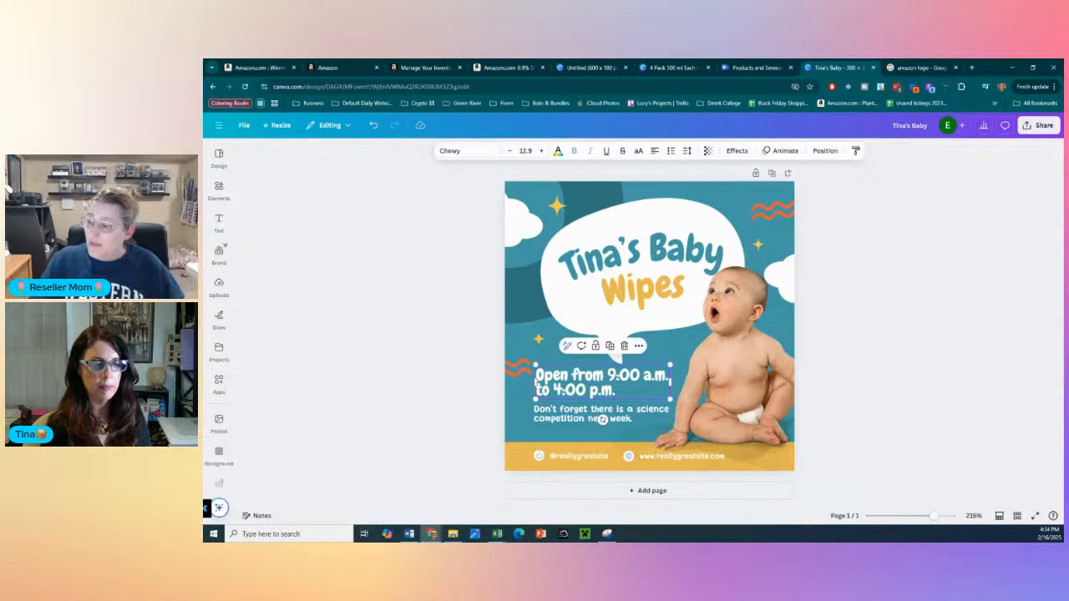
pyautogui.click(538, 386)
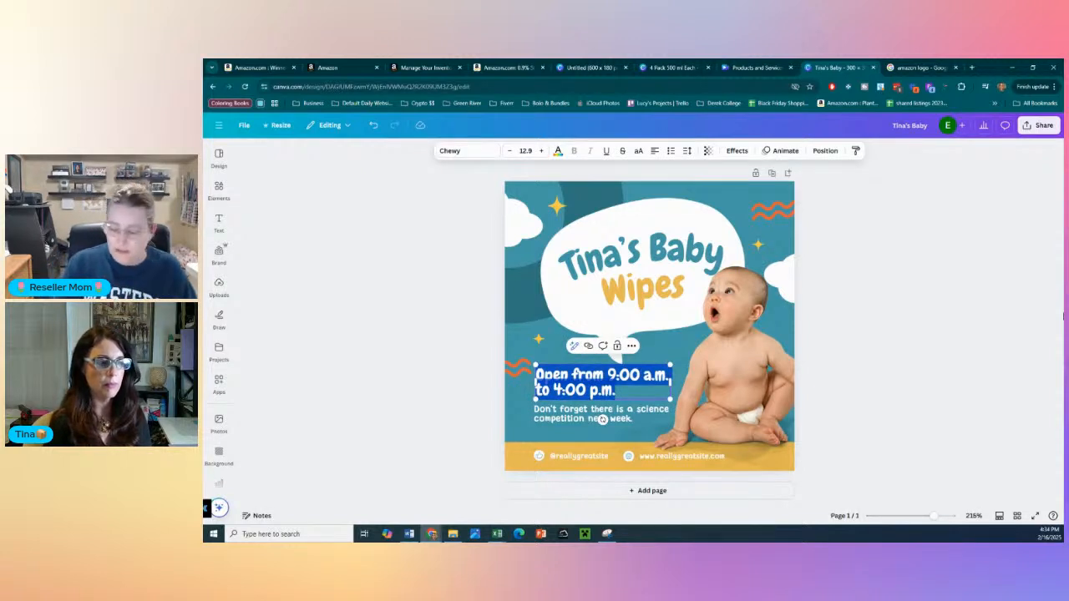
pyautogui.write('Go')
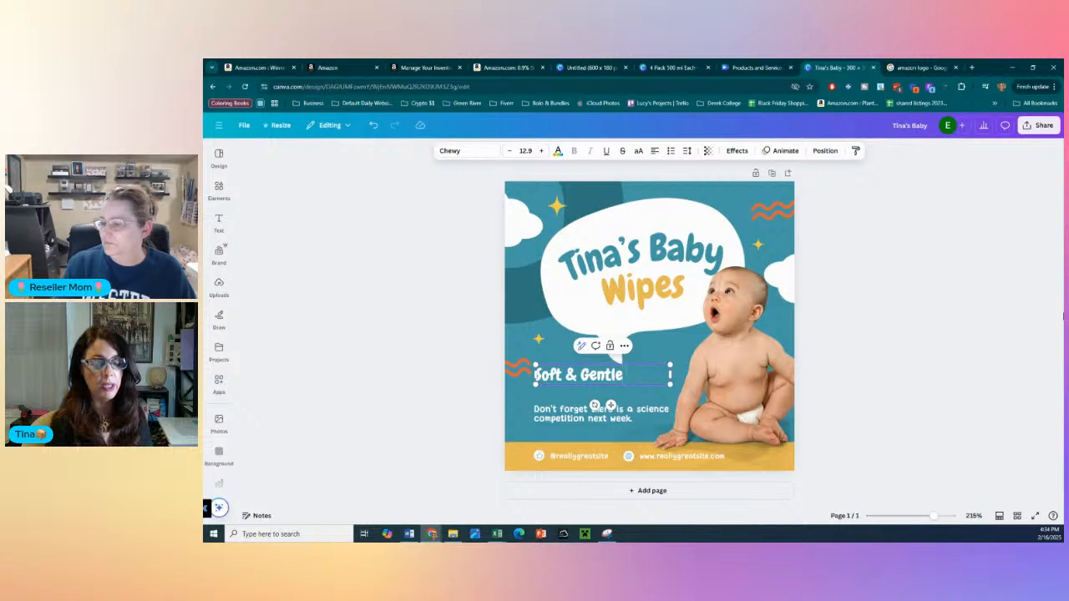
pyautogui.write('n')
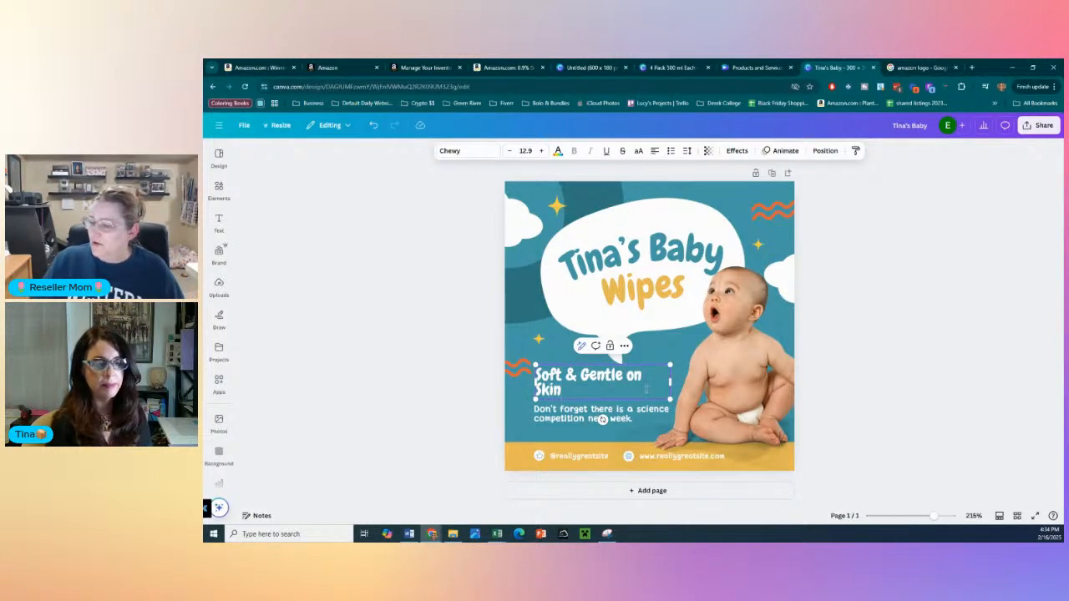
# - Widen the "Soft & Gentle on Skin" text box to fit one line and reduce its font size to 9.9
pyautogui.moveTo(670, 381); pyautogui.dragTo(682, 380)
pyautogui.tripleClick(599, 376)
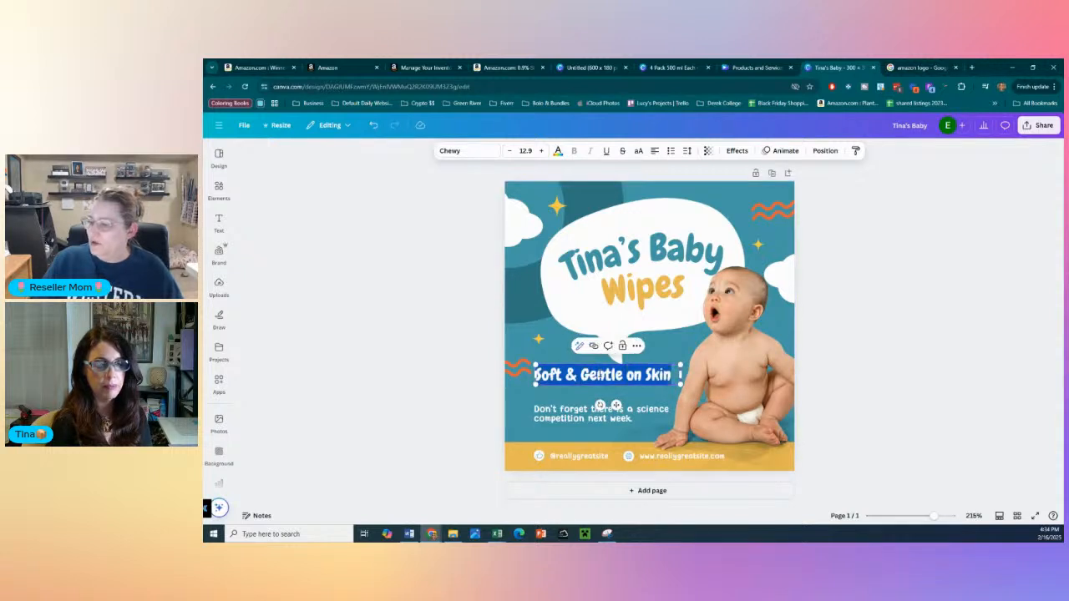
pyautogui.click(510, 154)
# - Set the "Soft & Gentle on Skin" text to centred 16.9 size and move the science competition text below it slightly down
pyautogui.click(510, 155)
pyautogui.click(510, 154)
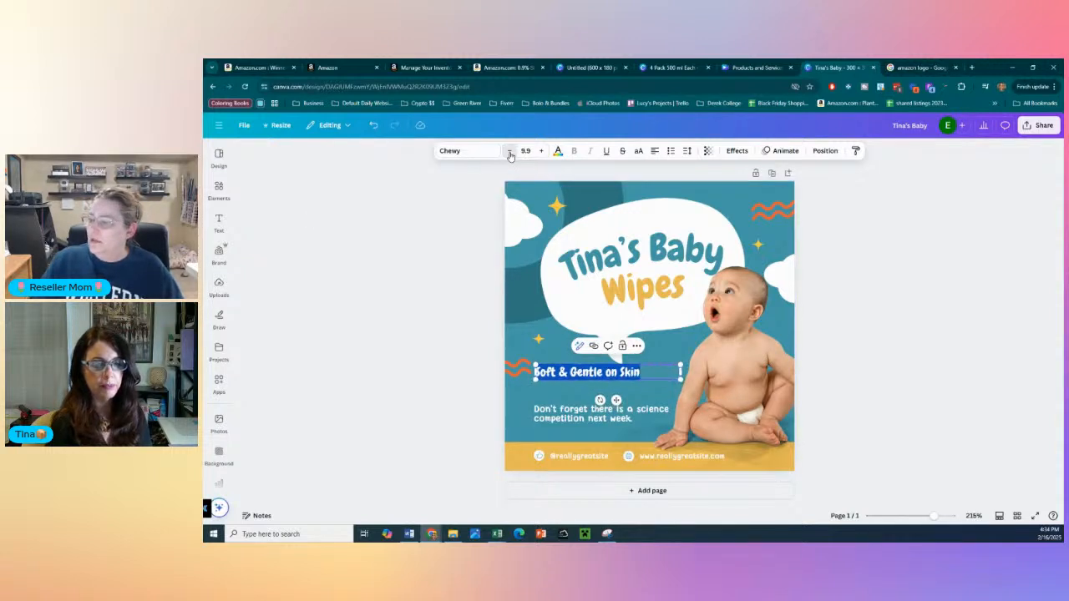
pyautogui.click(510, 155)
pyautogui.click(510, 155)
pyautogui.click(541, 154)
pyautogui.click(541, 155)
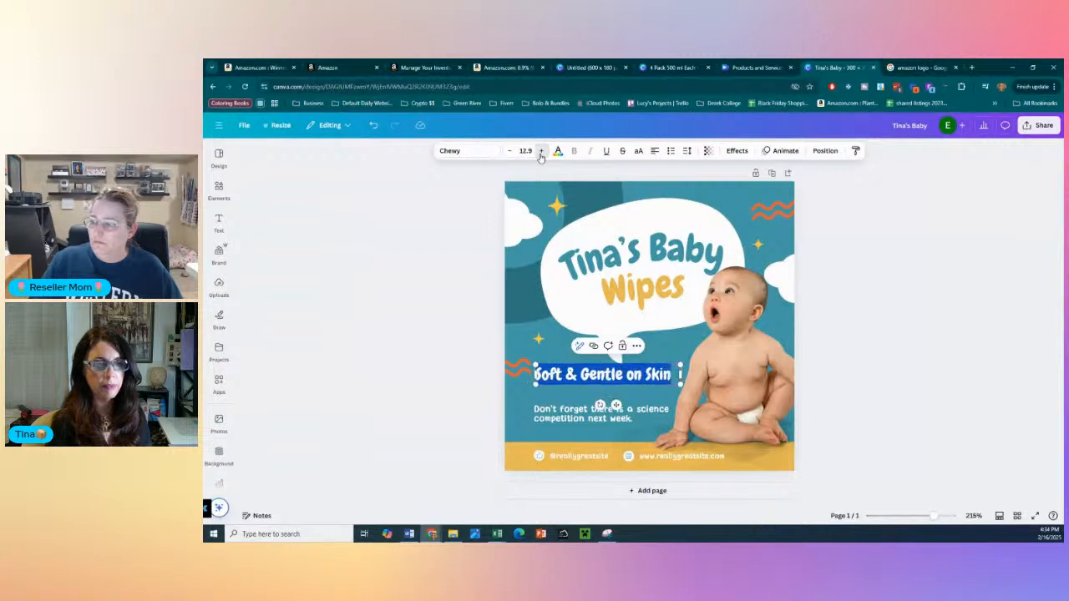
pyautogui.click(541, 155)
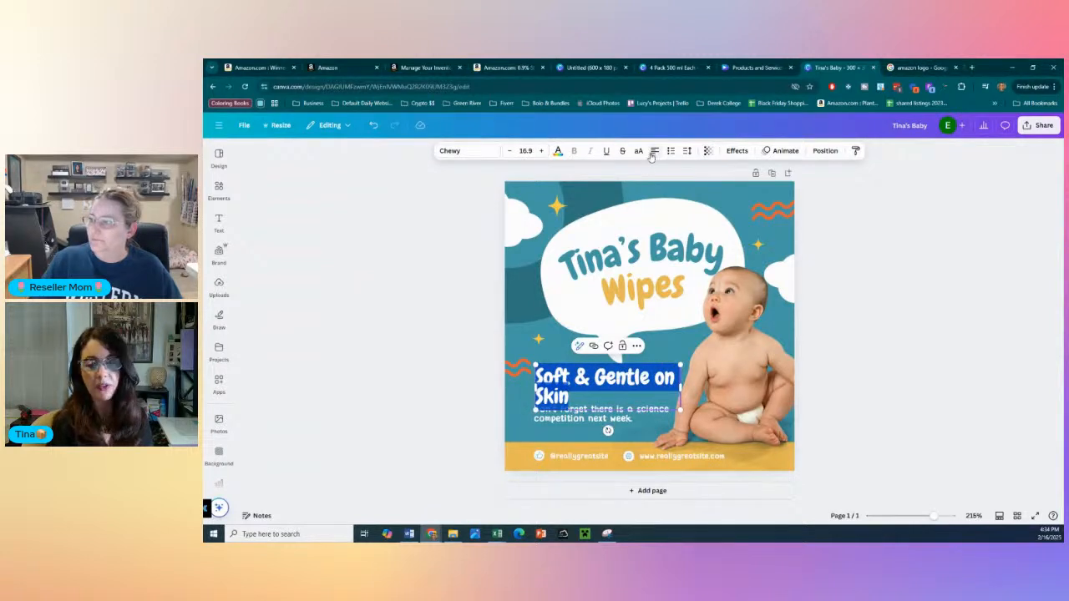
pyautogui.click(416, 484)
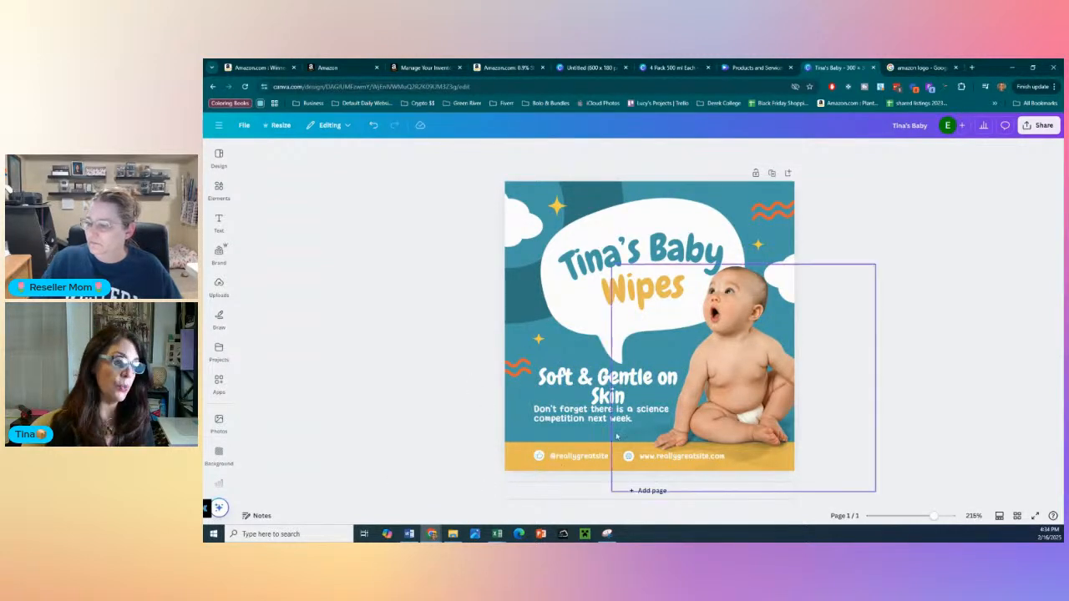
pyautogui.moveTo(568, 418); pyautogui.dragTo(567, 428)
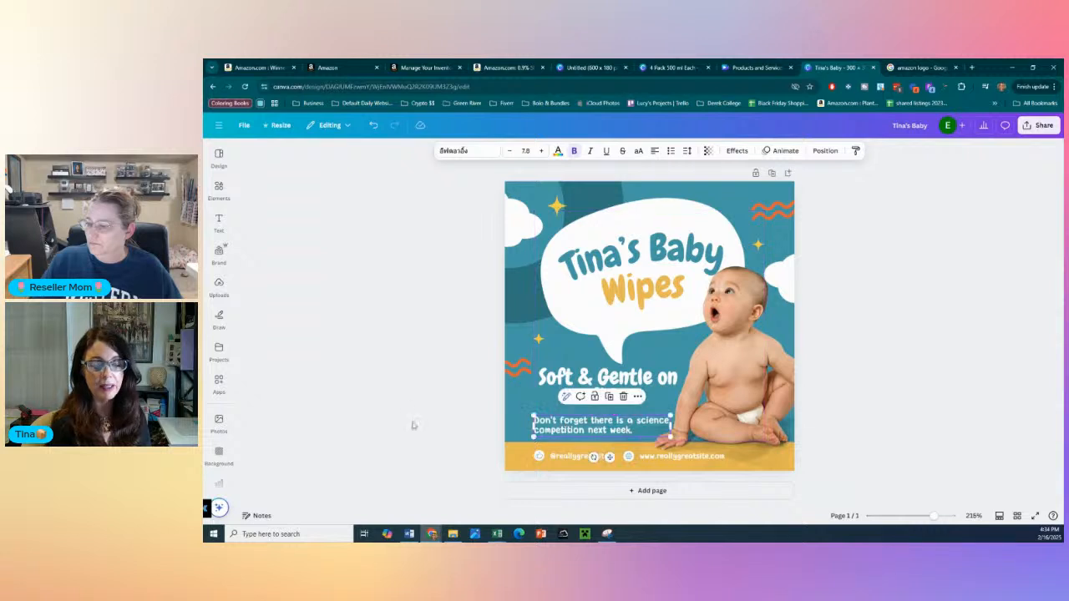
pyautogui.click(413, 426)
# - Delete the social handle, the website text and both round icons from the yellow band at the foot of the design
pyautogui.click(566, 458)
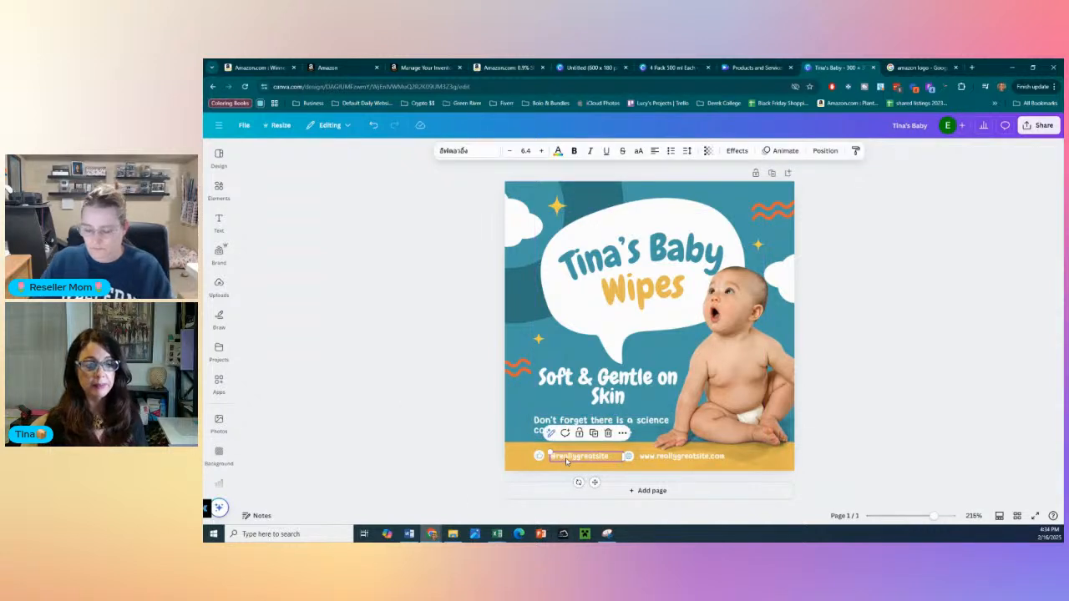
pyautogui.press('Delete')
pyautogui.click(667, 456)
pyautogui.press('Delete')
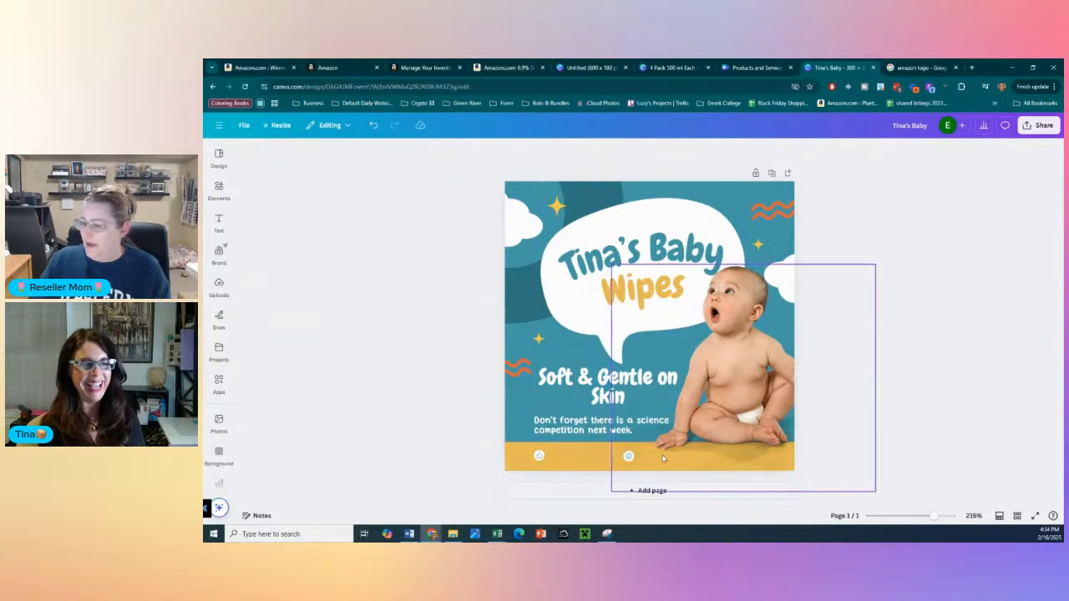
pyautogui.click(536, 457)
pyautogui.press('Delete')
pyautogui.click(628, 456)
pyautogui.press('Delete')
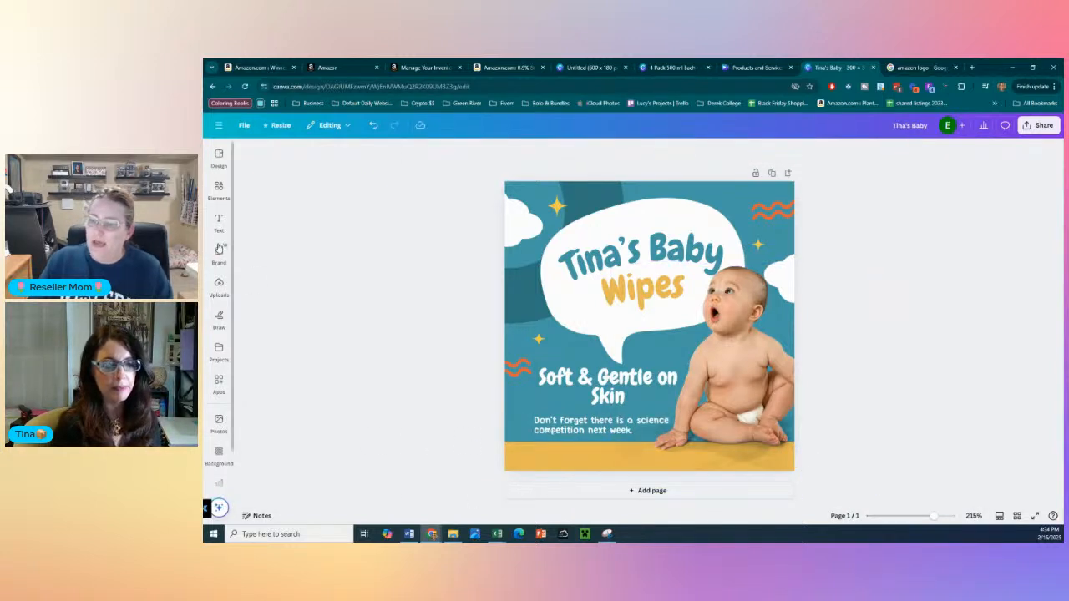
# - Search the design elements for "picture" and place the plain circular frame over the left part of the speech bubble
pyautogui.moveTo(221, 351)
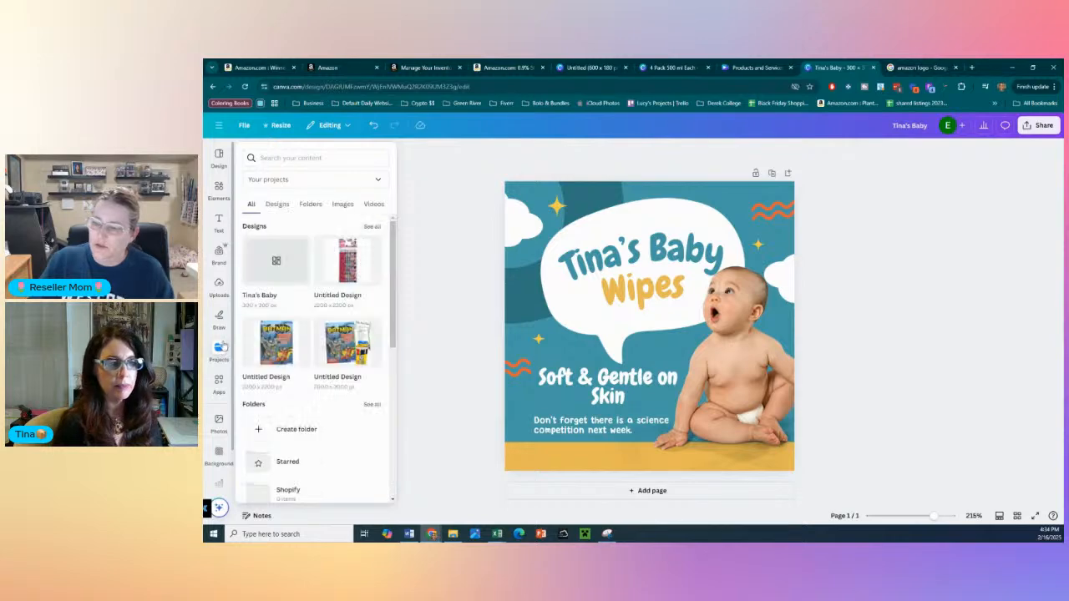
pyautogui.click(218, 188)
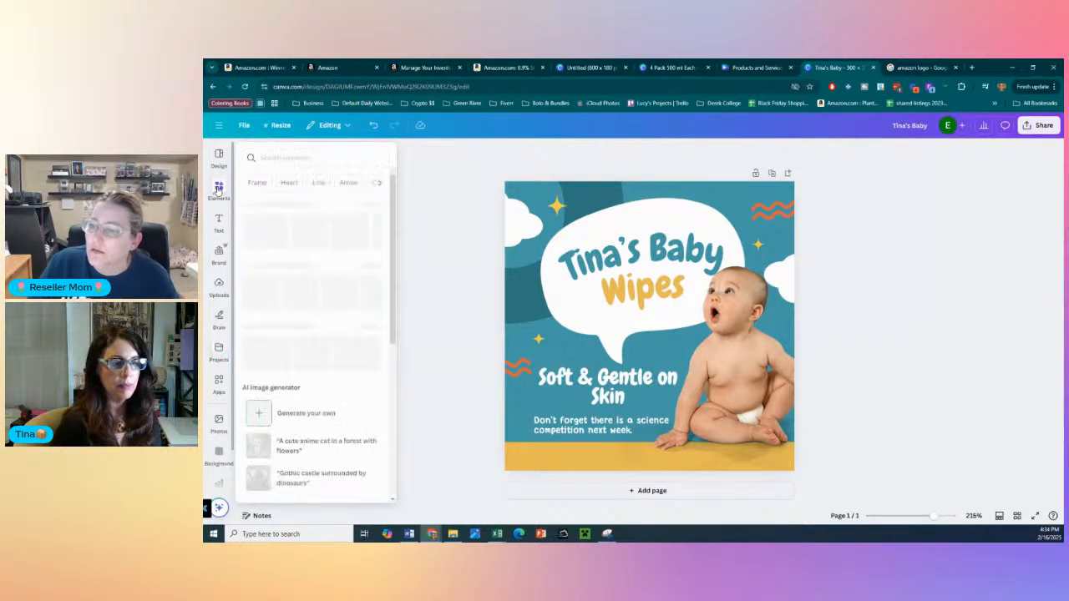
pyautogui.click(296, 154)
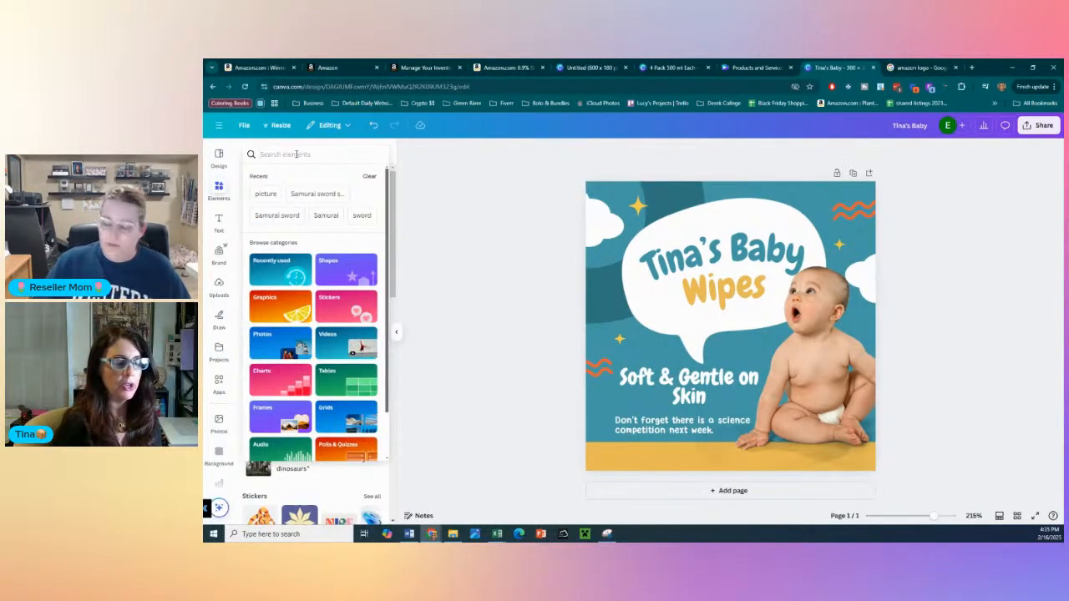
pyautogui.write('picture')
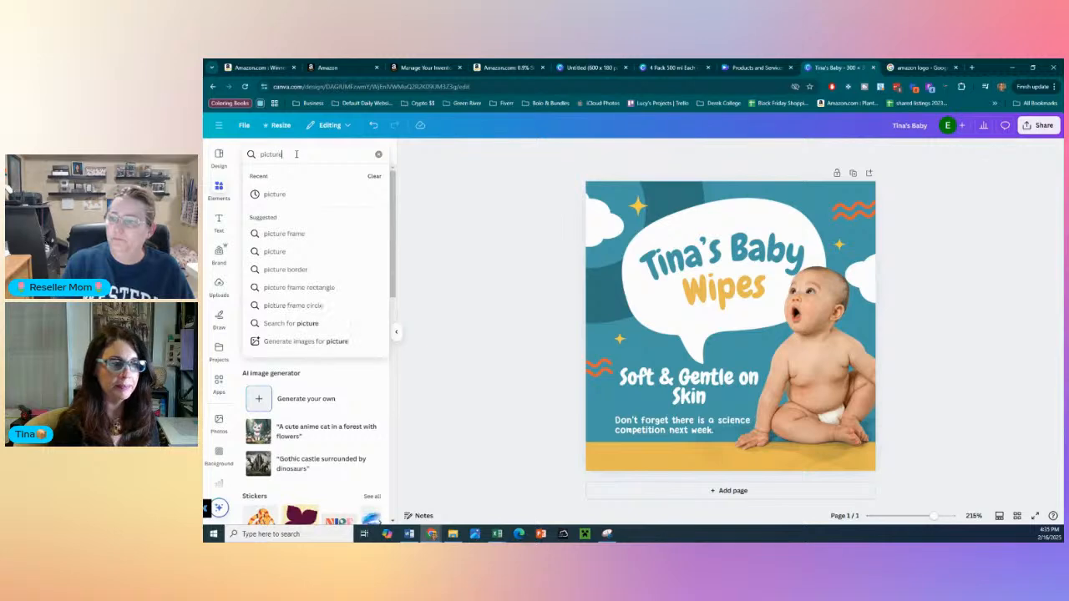
pyautogui.press('Return')
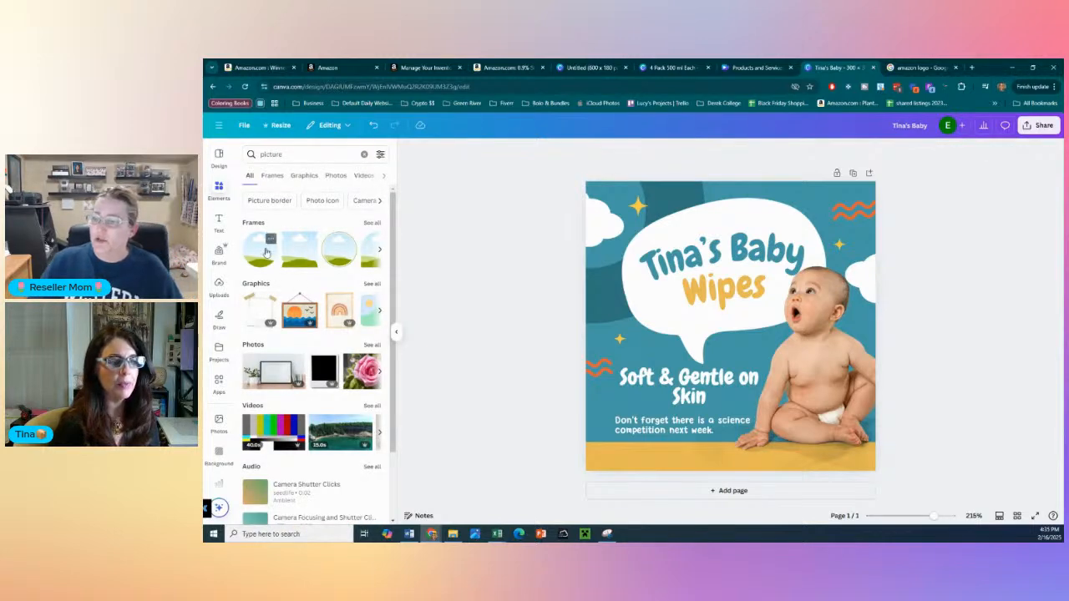
pyautogui.moveTo(265, 252); pyautogui.dragTo(677, 301)
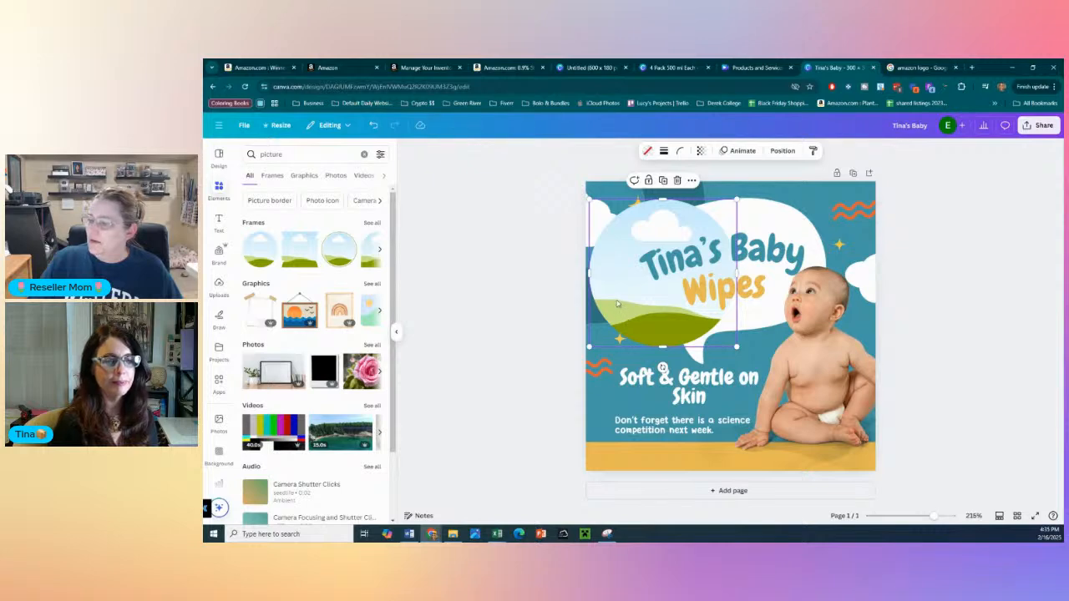
# - Try a duplicate of the baby photo over the tagline, and delete the copy together with its empty frame
pyautogui.click(835, 401)
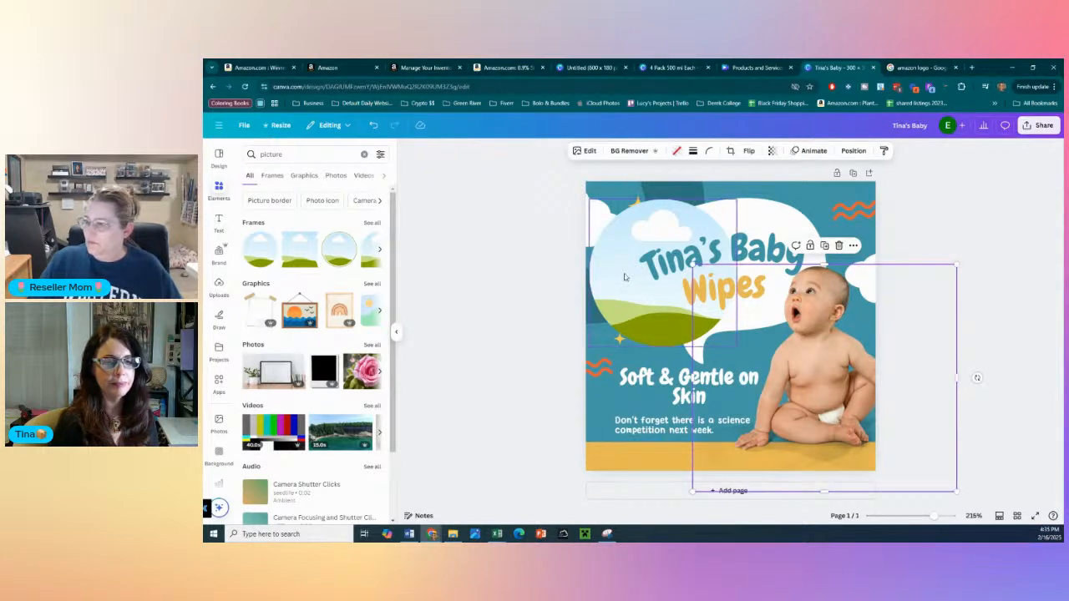
pyautogui.hotkey('ctrl', 'd')
pyautogui.moveTo(849, 398); pyautogui.dragTo(711, 424)
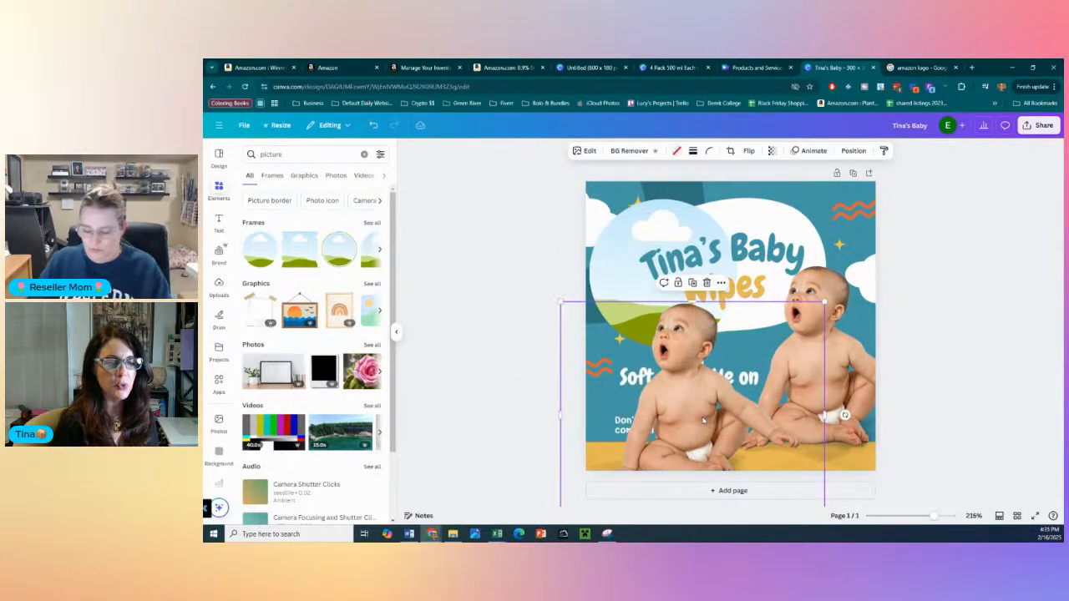
pyautogui.press('Delete')
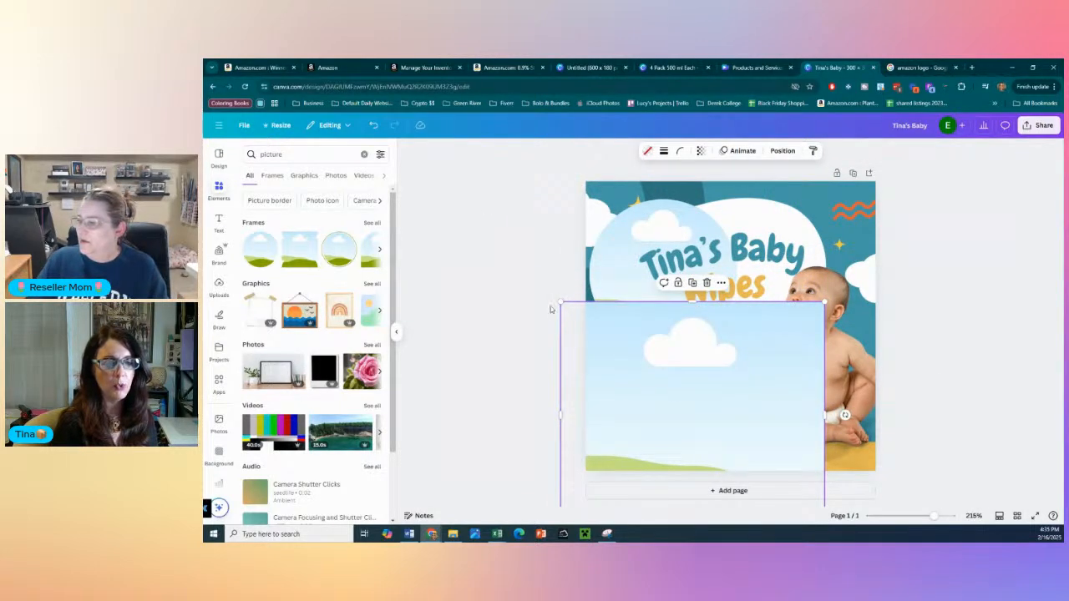
pyautogui.press('Delete')
# - Try a smaller duplicate of the baby photo over the tagline, delete it with its frame, and move the circular frame to the design's lower-left corner
pyautogui.click(823, 375)
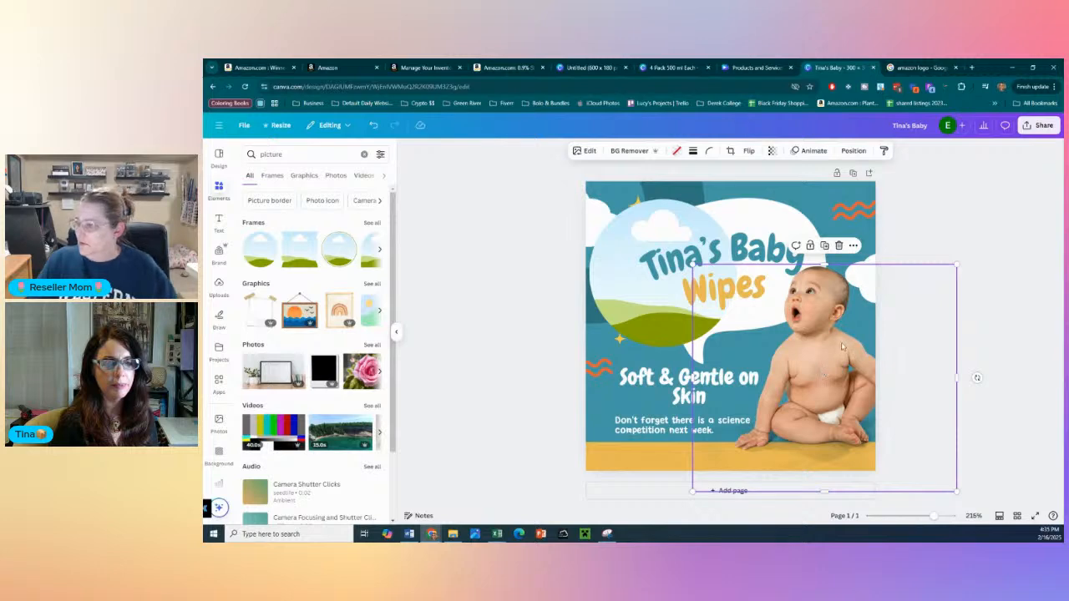
pyautogui.moveTo(841, 356); pyautogui.dragTo(858, 369)
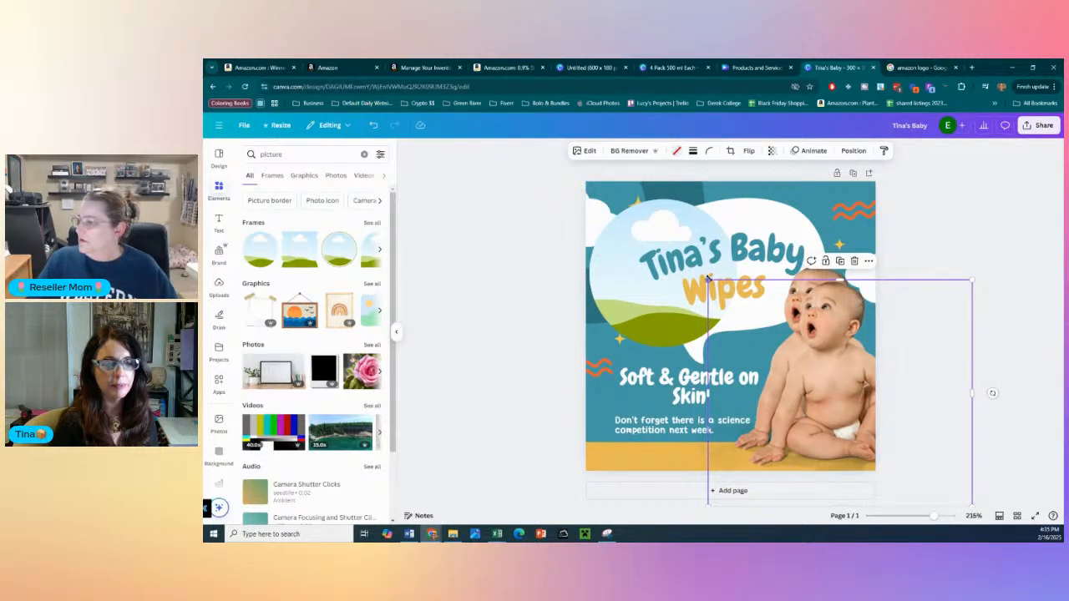
pyautogui.moveTo(708, 281); pyautogui.dragTo(684, 372)
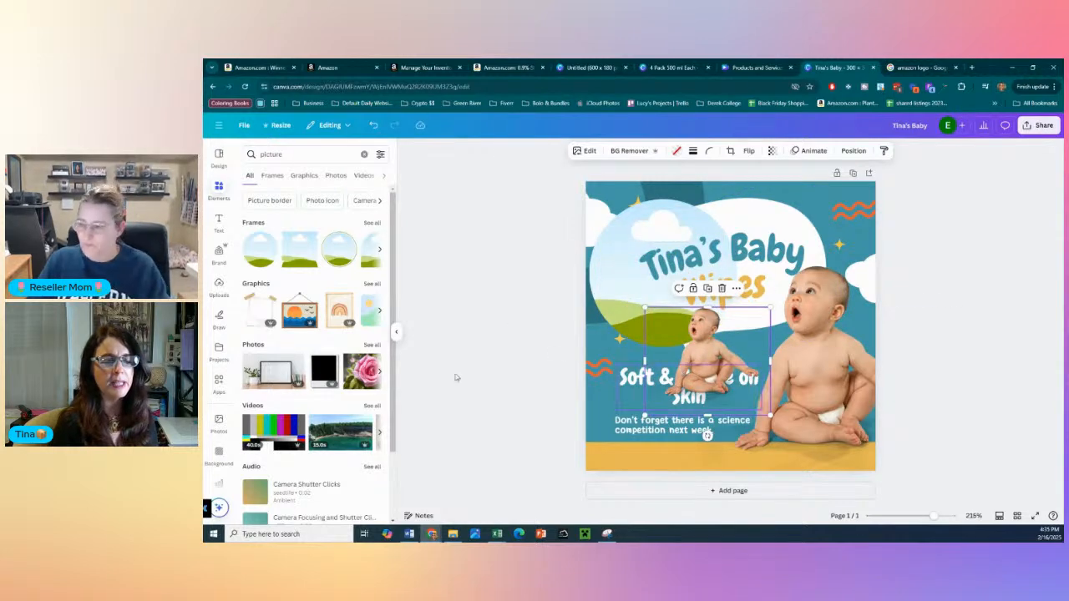
pyautogui.press('Delete')
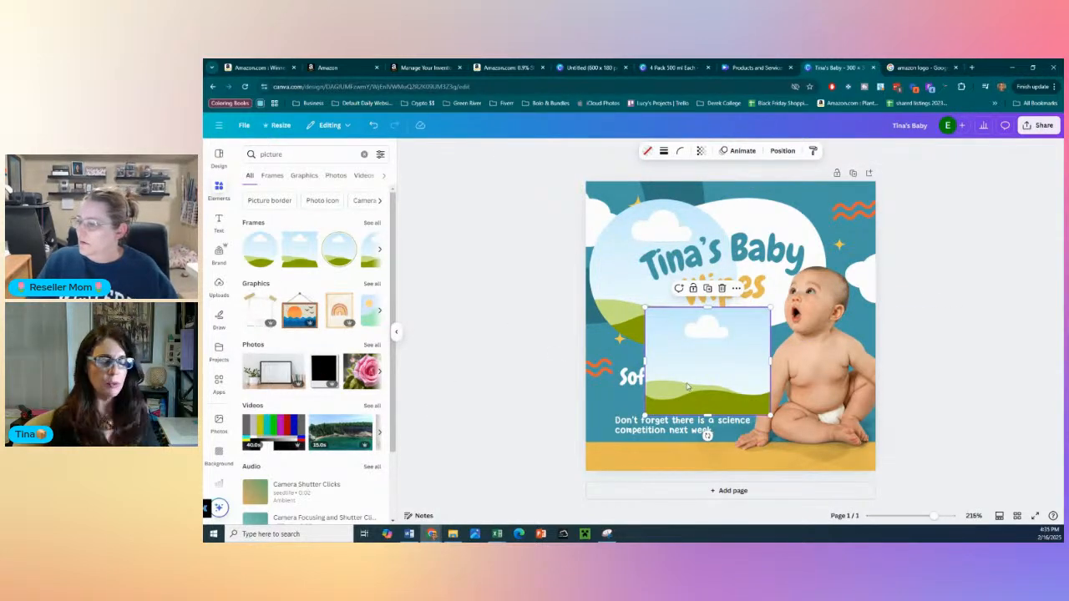
pyautogui.moveTo(622, 242); pyautogui.dragTo(597, 400)
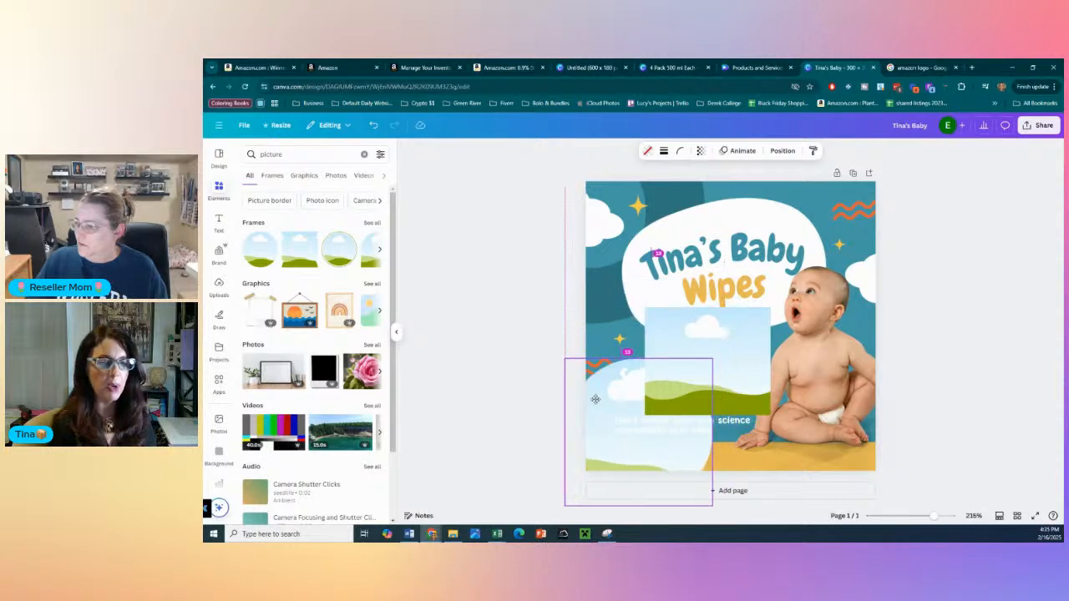
pyautogui.click(750, 366)
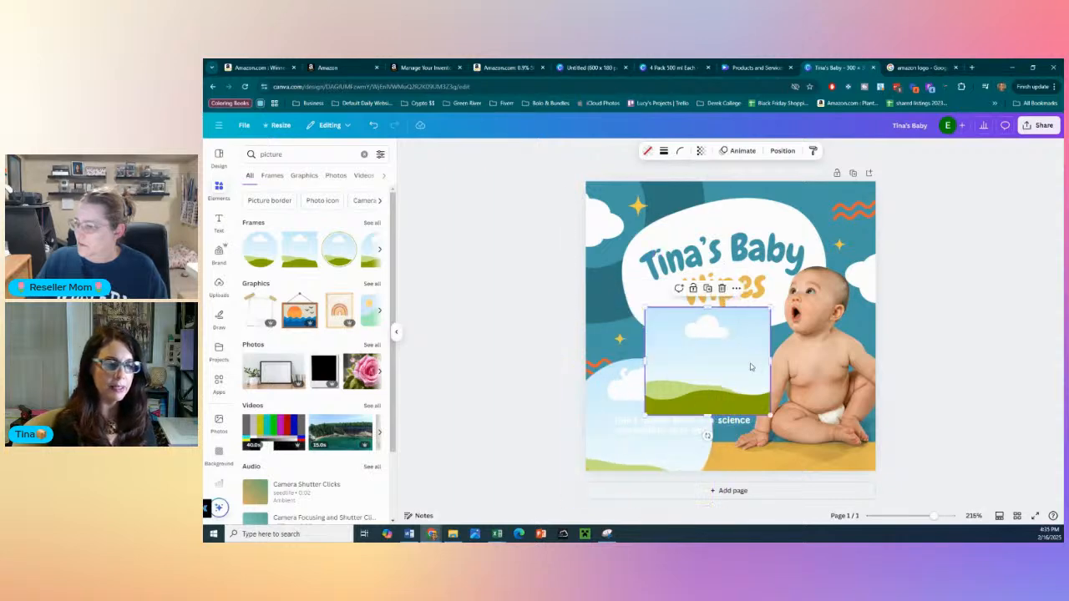
pyautogui.press('Delete')
# - Try the baby photo at the circular frame in the design's lower-left corner, and delete the trial photo and circular frame
pyautogui.click(847, 397)
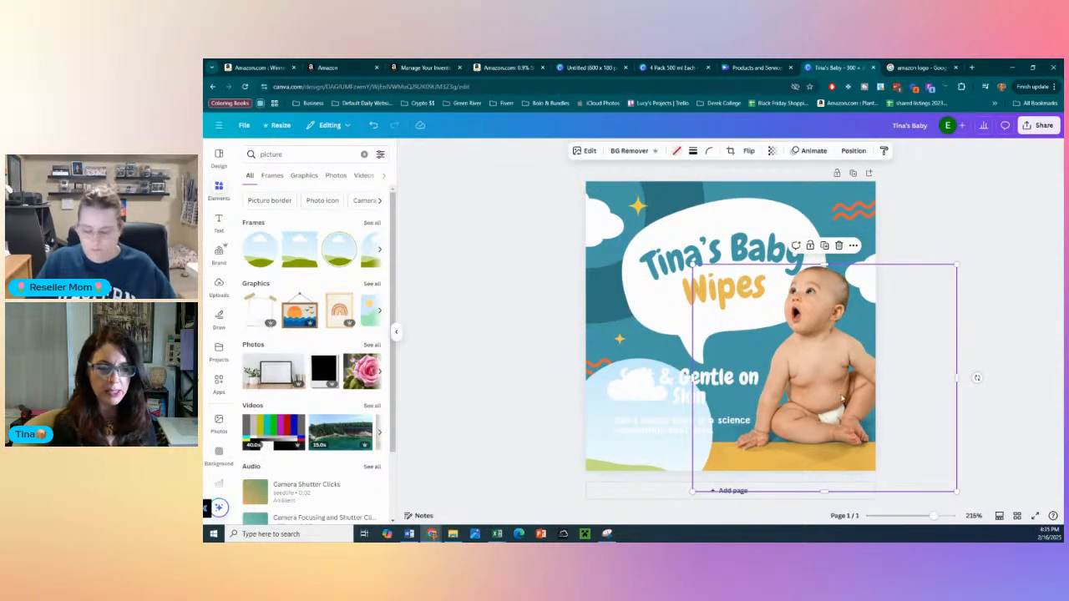
pyautogui.moveTo(841, 399); pyautogui.dragTo(620, 463)
pyautogui.press('Delete')
pyautogui.press('Delete')
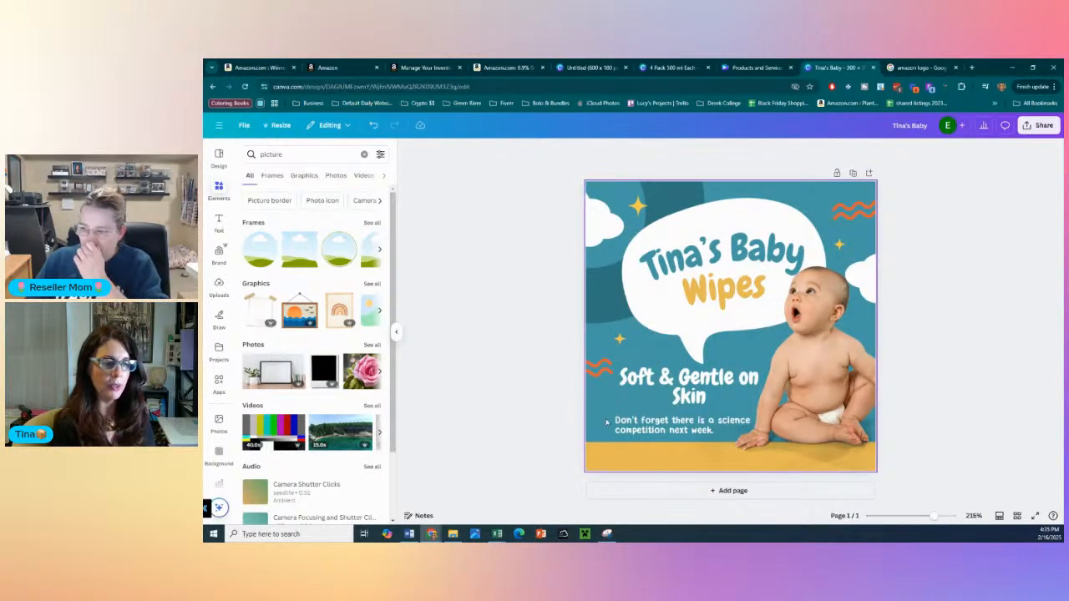
# - Add the plain circular frame again and place it overlapping the upper-left corner of the design
pyautogui.click(264, 250)
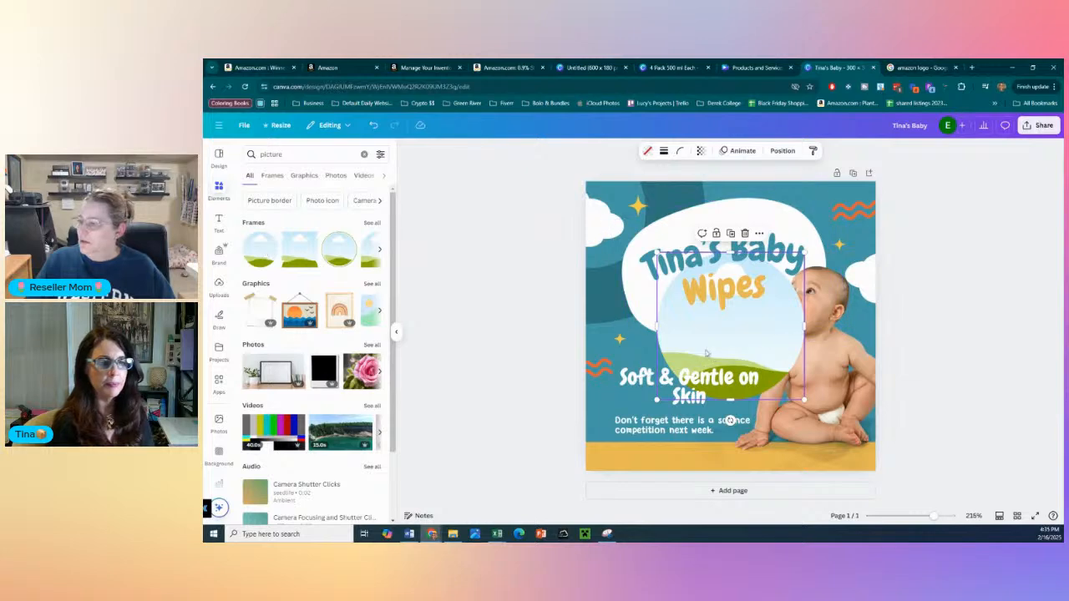
pyautogui.moveTo(694, 373); pyautogui.dragTo(602, 273)
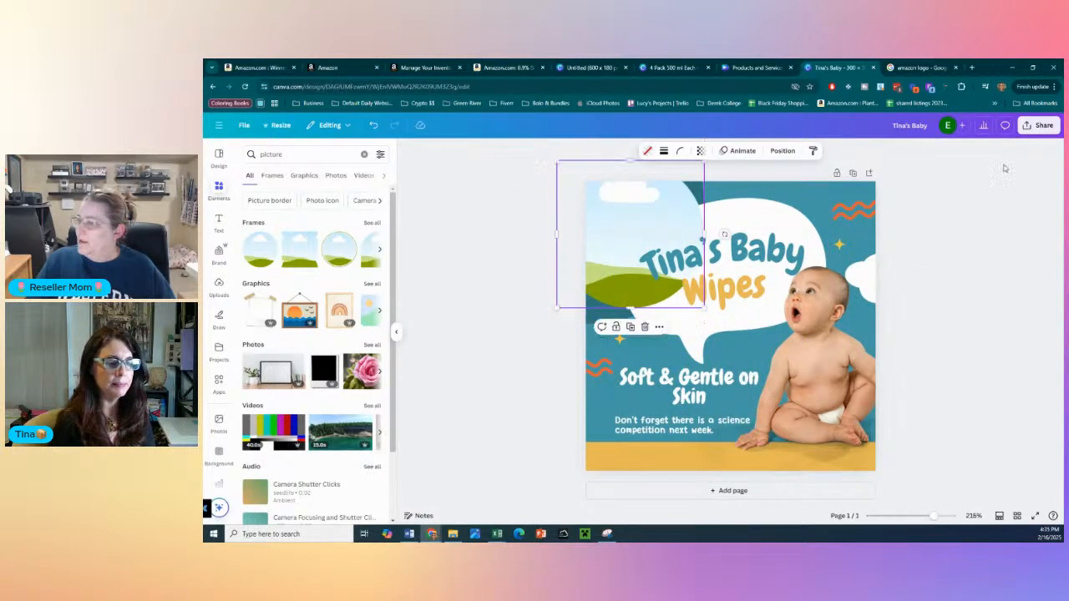
# - Search Google Images for "baby wipes" in a new browser tab to find a product picture
pyautogui.click(971, 66)
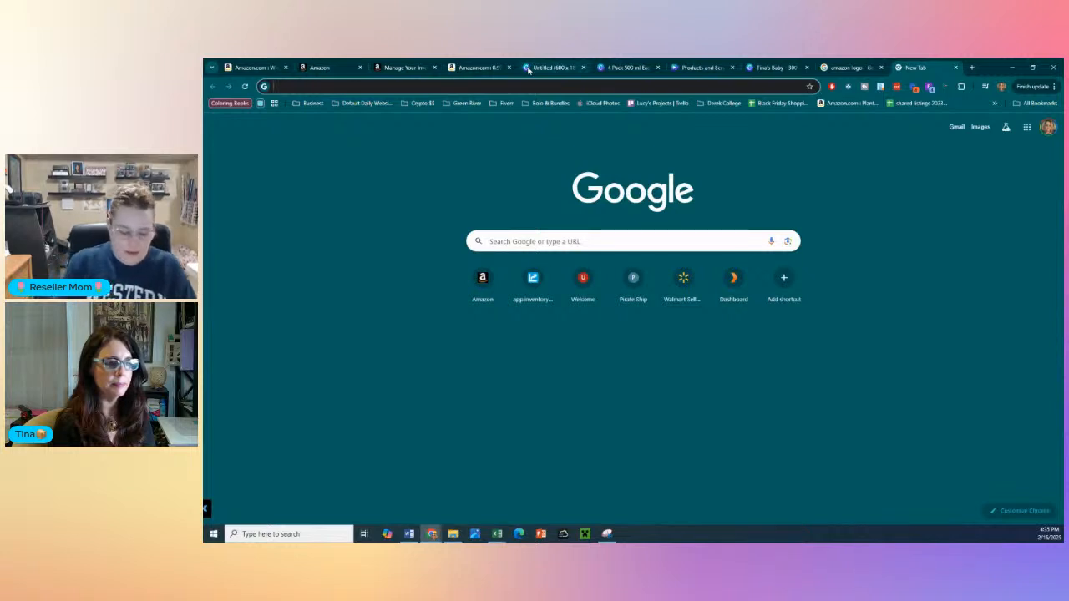
pyautogui.write('baby wipes')
pyautogui.press('Return')
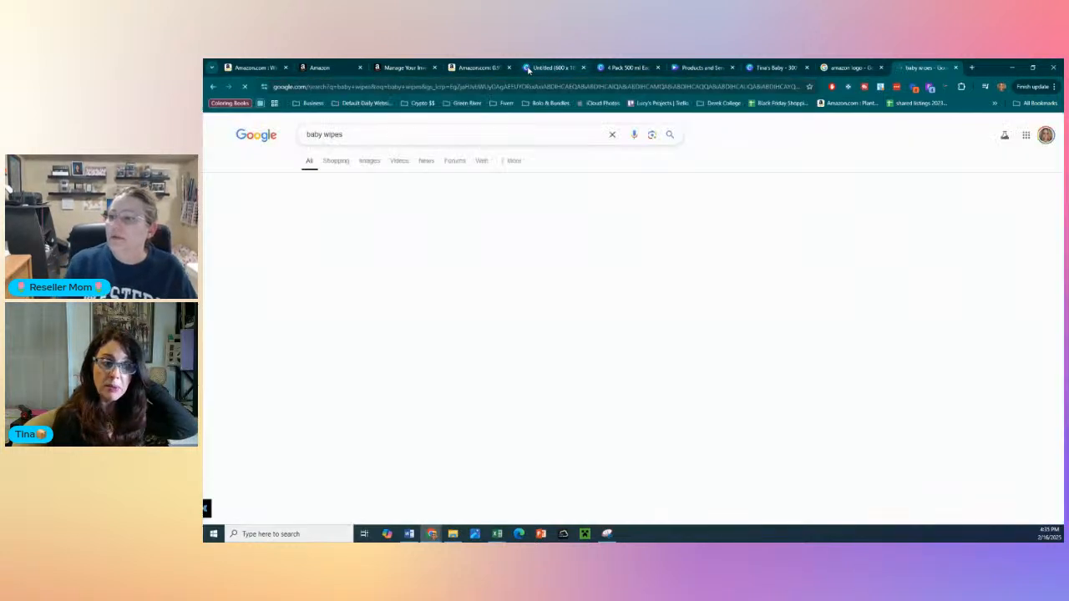
pyautogui.click(369, 163)
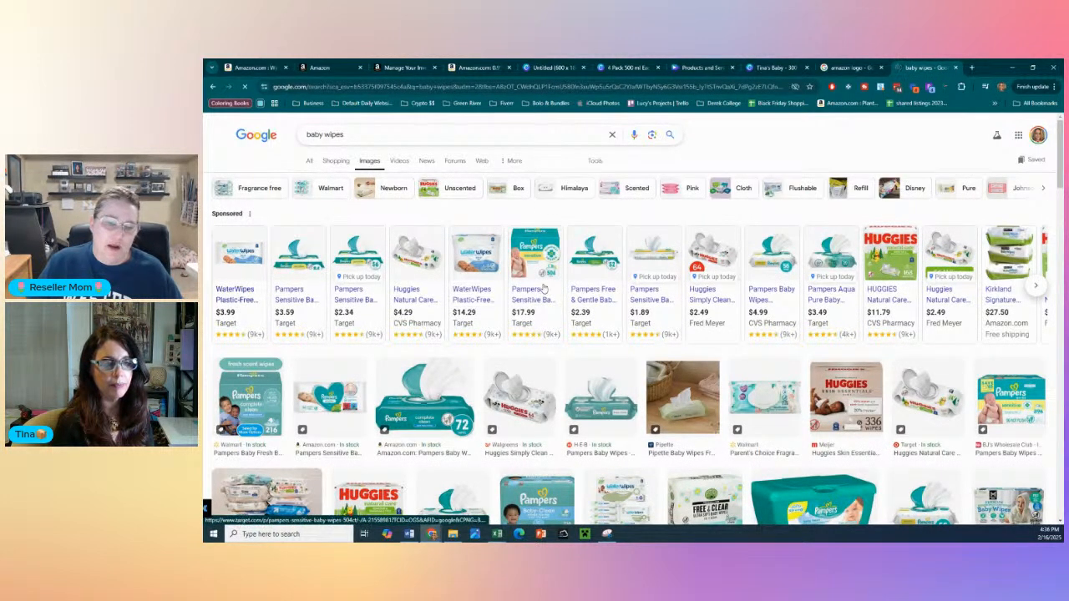
pyautogui.moveTo(512, 278)
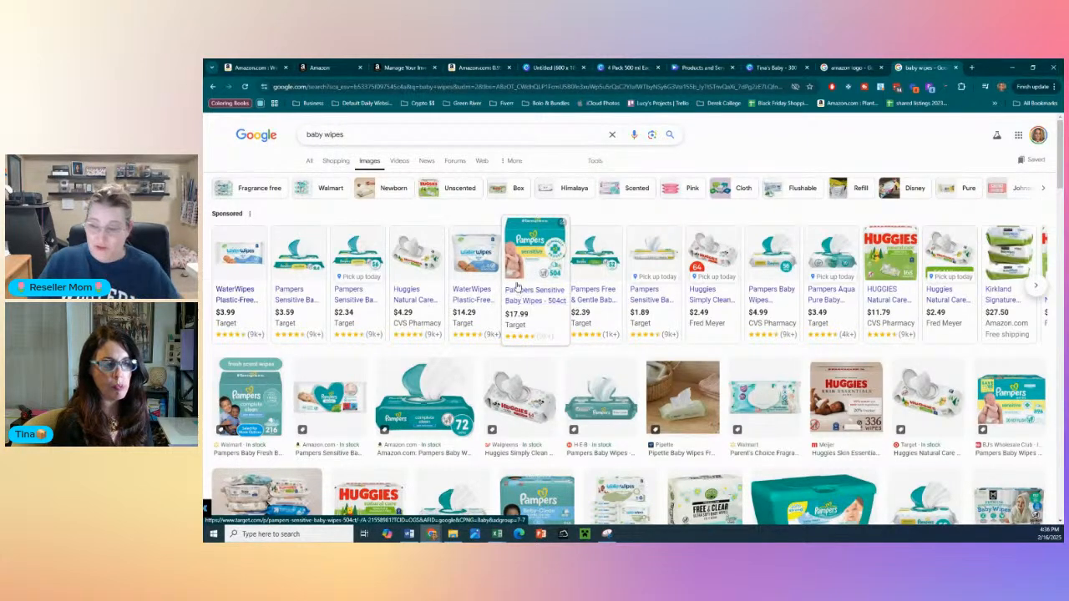
pyautogui.scroll(-2, 523, 293)
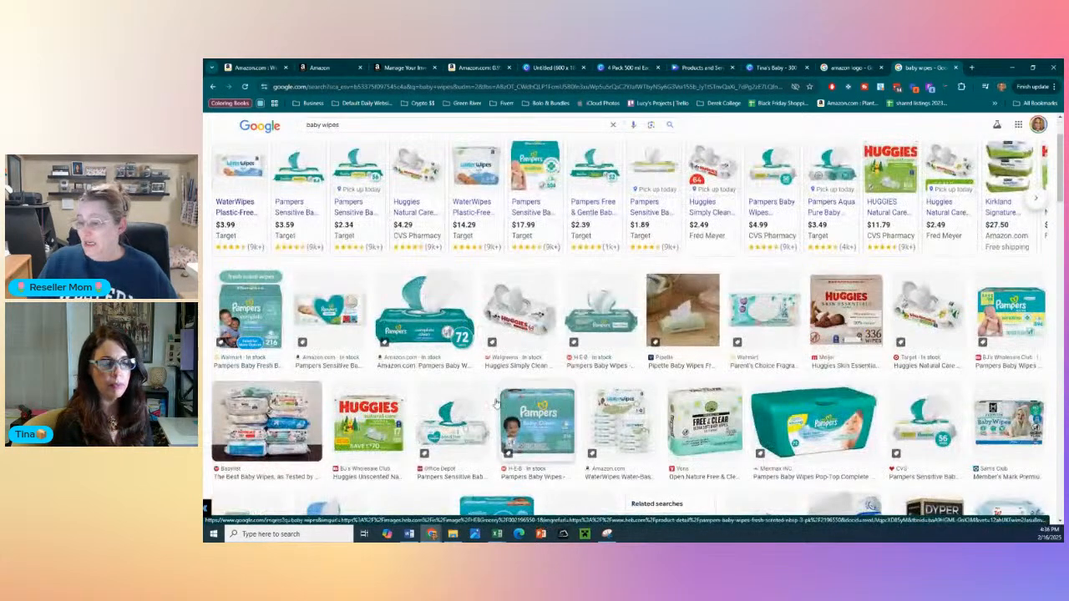
# - Copy the Office Depot image of Pampers Sensitive wipes and paste it into the baby wipes design in Canva
pyautogui.click(447, 417)
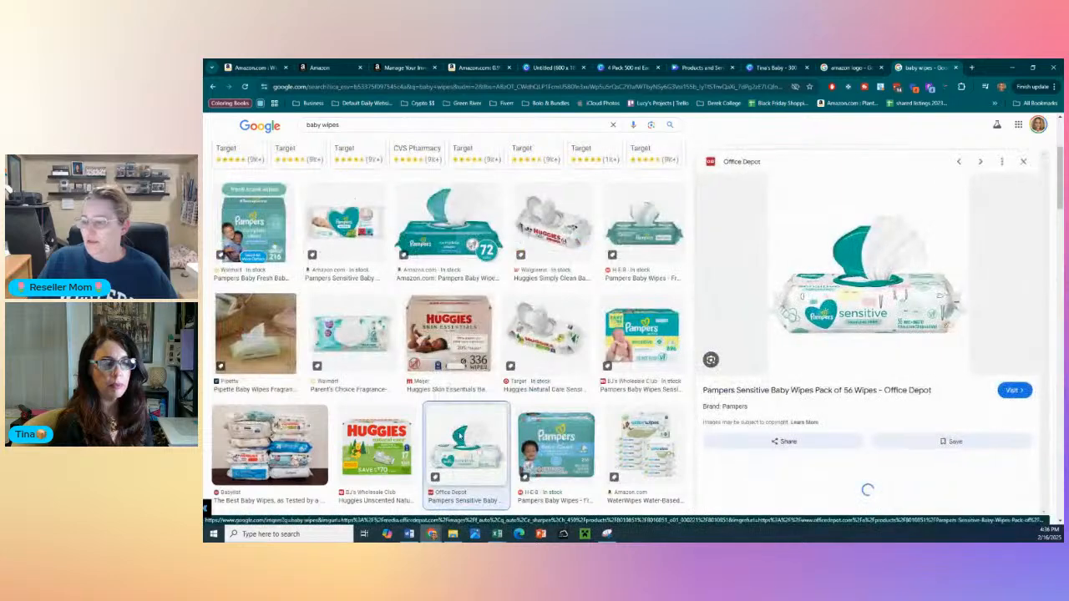
pyautogui.rightClick(469, 430)
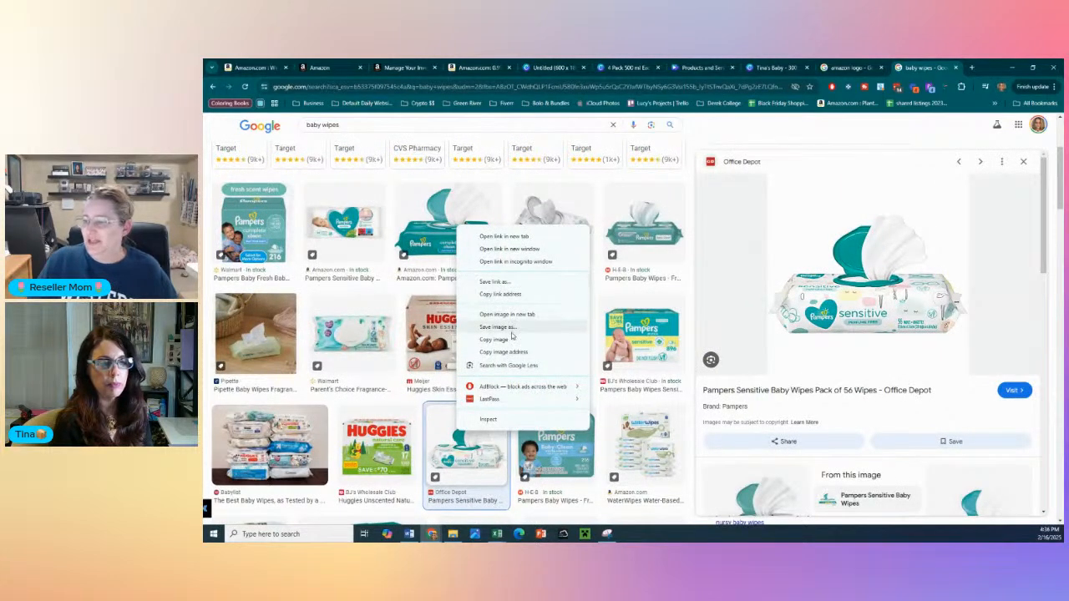
pyautogui.click(512, 340)
pyautogui.click(784, 65)
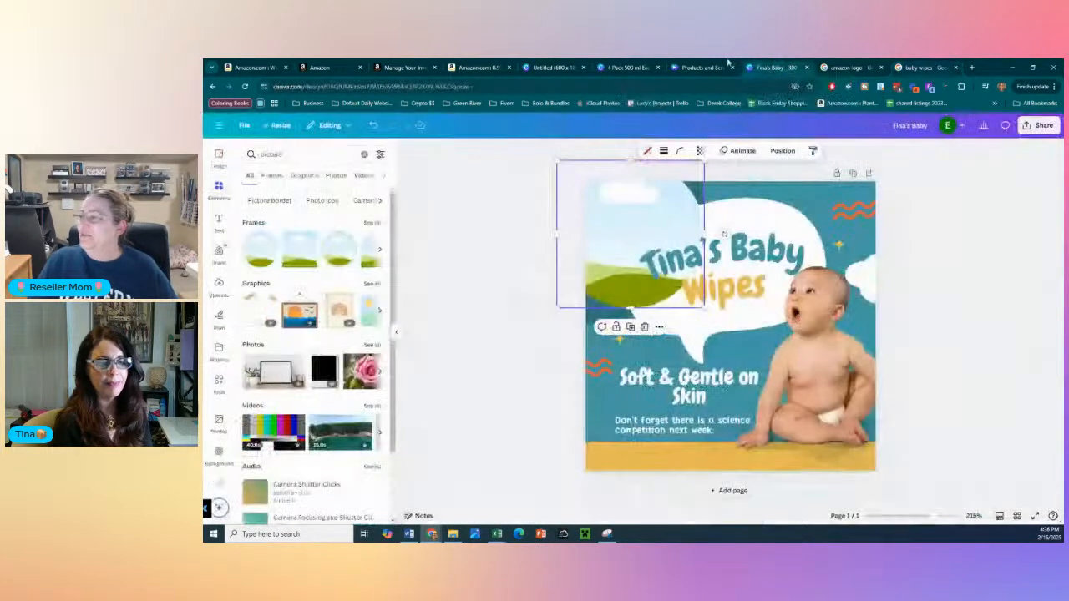
pyautogui.hotkey('ctrl', 'v')
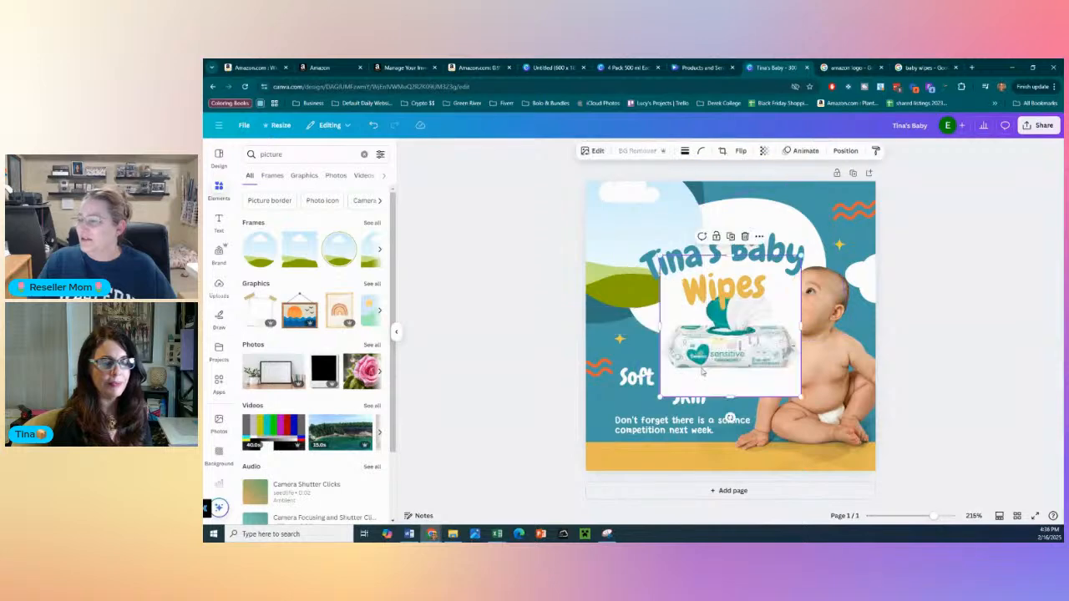
# - Put the wipes picture into the circular frame, try it at the design's lower-right corner, and delete both picture and frame
pyautogui.moveTo(625, 433); pyautogui.dragTo(617, 260)
pyautogui.moveTo(673, 208); pyautogui.dragTo(843, 384)
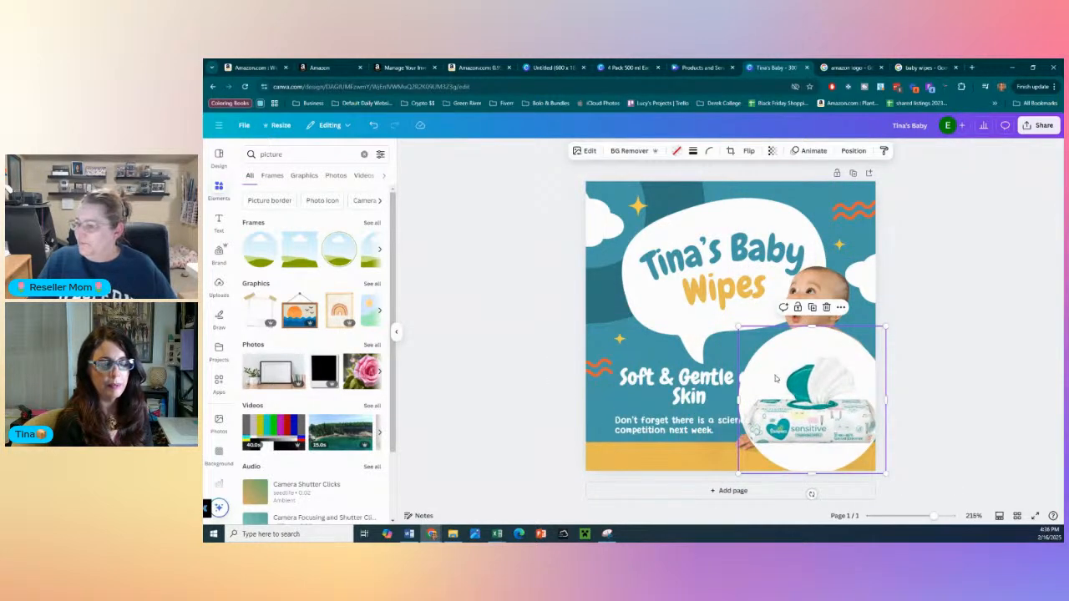
pyautogui.press('Delete')
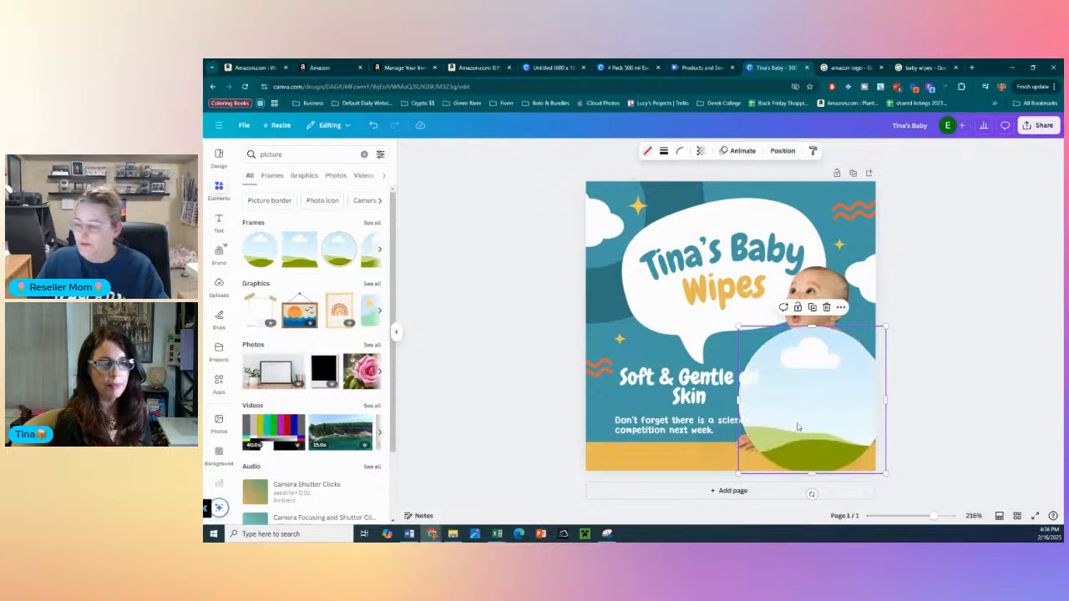
pyautogui.press('Delete')
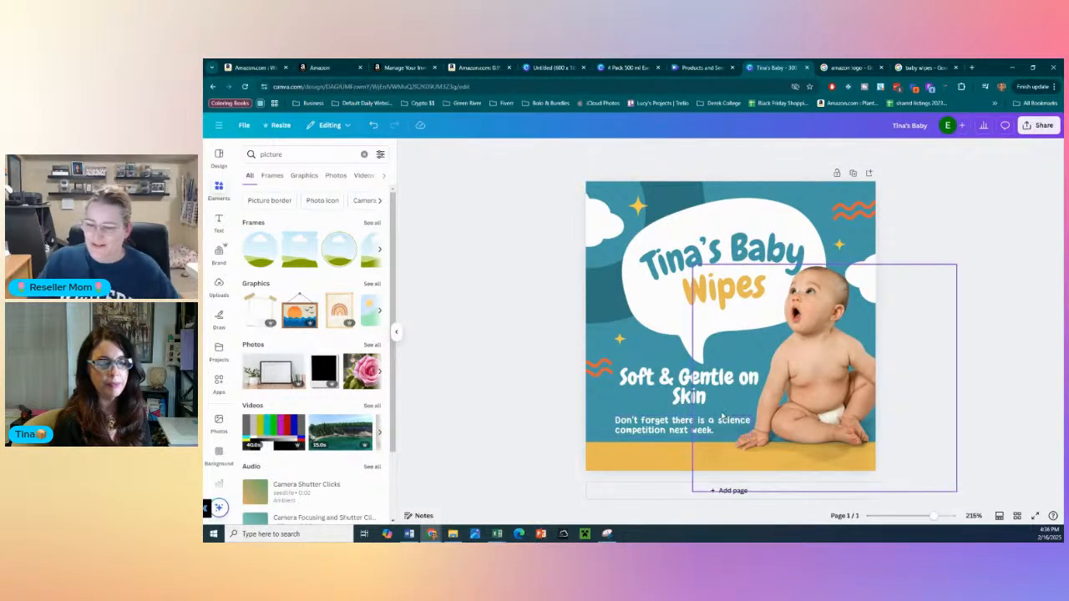
# - Search the design elements for "baby butt"
pyautogui.click(814, 367)
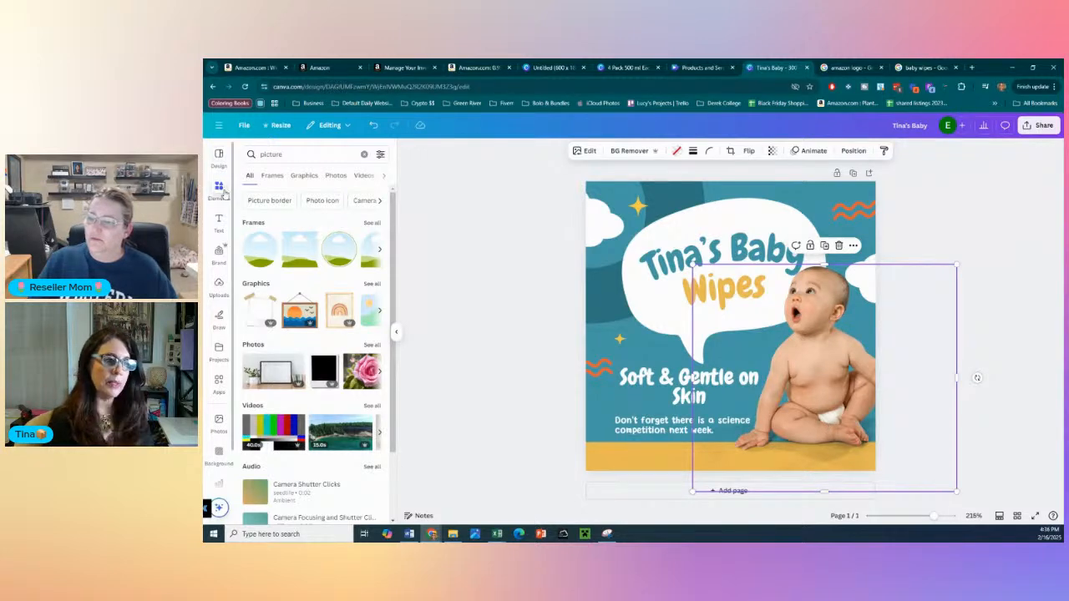
pyautogui.click(277, 155)
pyautogui.doubleClick(277, 156)
pyautogui.write('b')
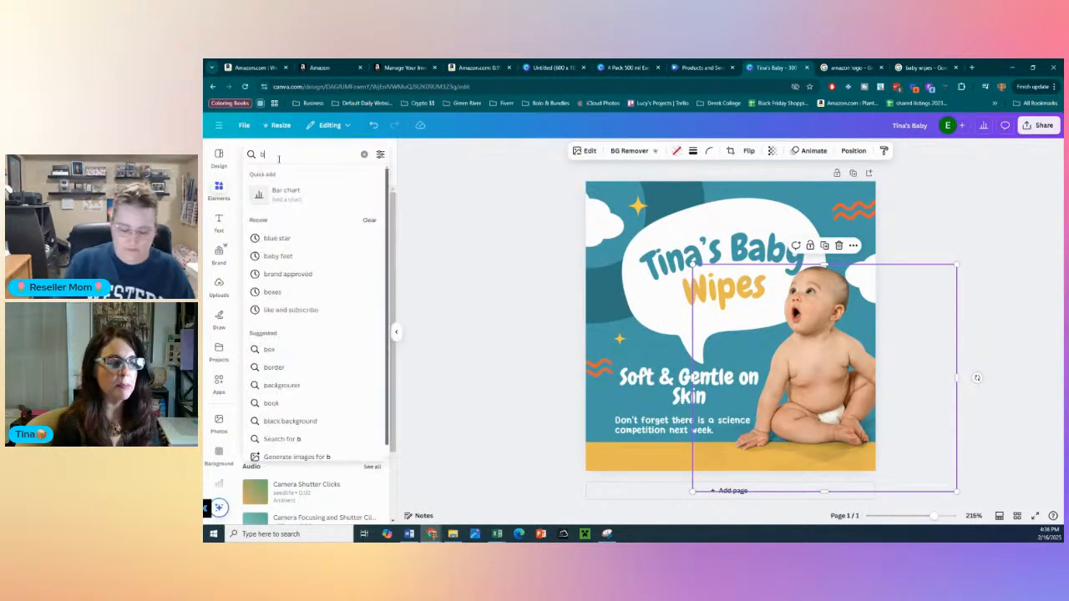
pyautogui.write('aby butt')
pyautogui.press('Return')
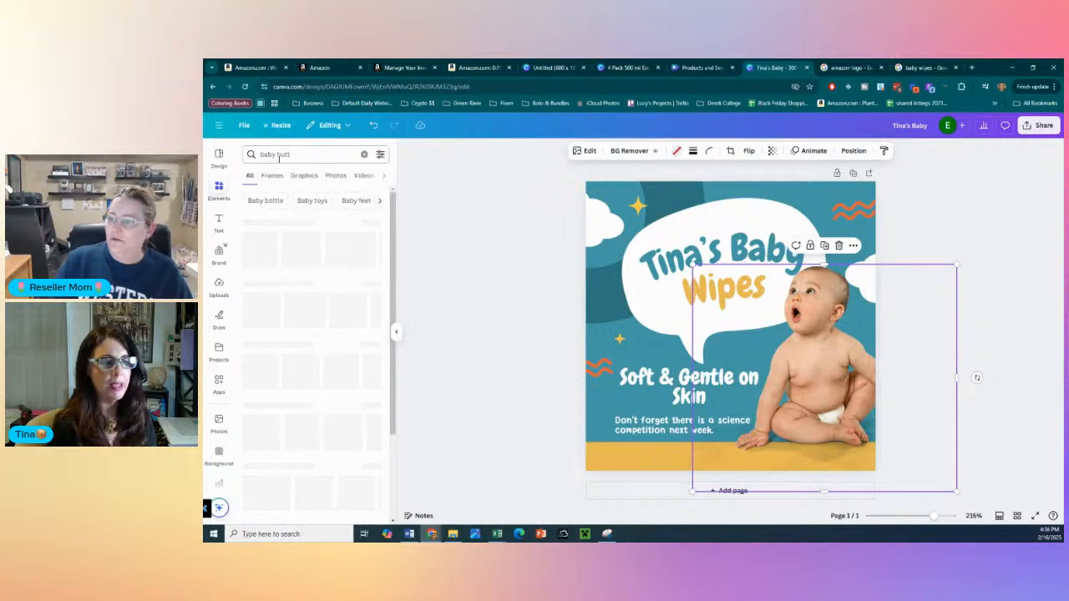
# - Add the beige line-art butt graphic, enlarge it to cover most of the design, and shift the "Soft & Gentle on Skin" text slightly left
pyautogui.moveTo(264, 260); pyautogui.dragTo(825, 424)
pyautogui.moveTo(772, 382); pyautogui.dragTo(606, 229)
pyautogui.moveTo(688, 284); pyautogui.dragTo(910, 494)
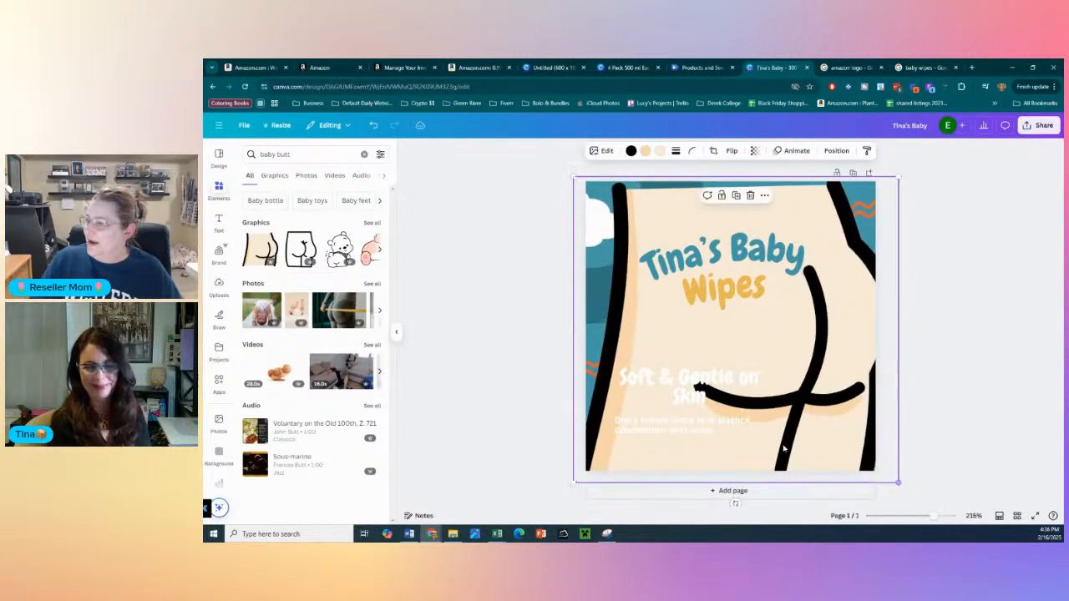
pyautogui.click(674, 370)
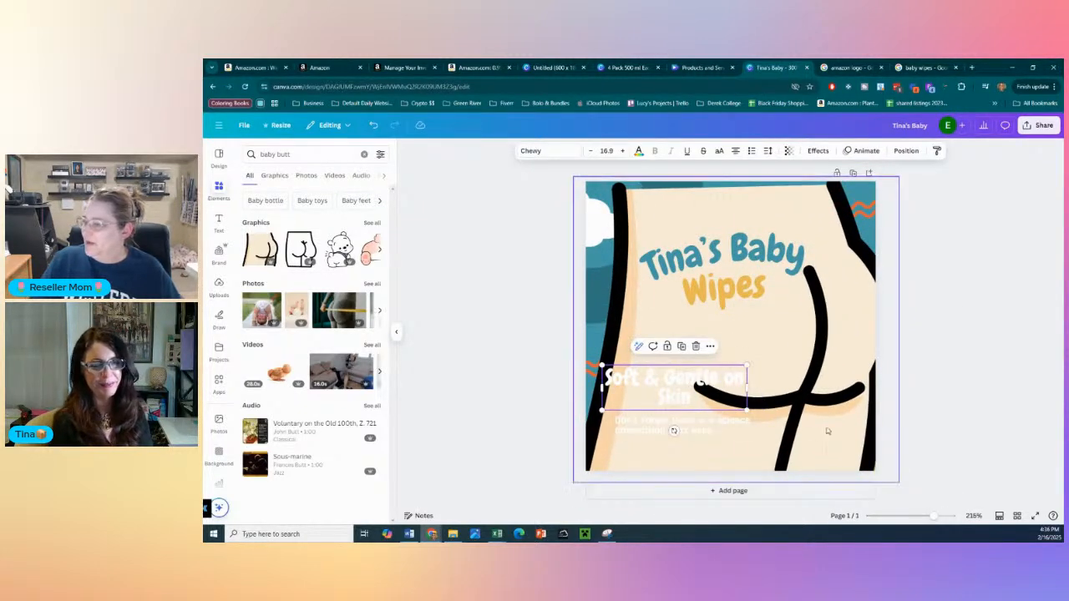
pyautogui.moveTo(823, 369); pyautogui.dragTo(826, 339)
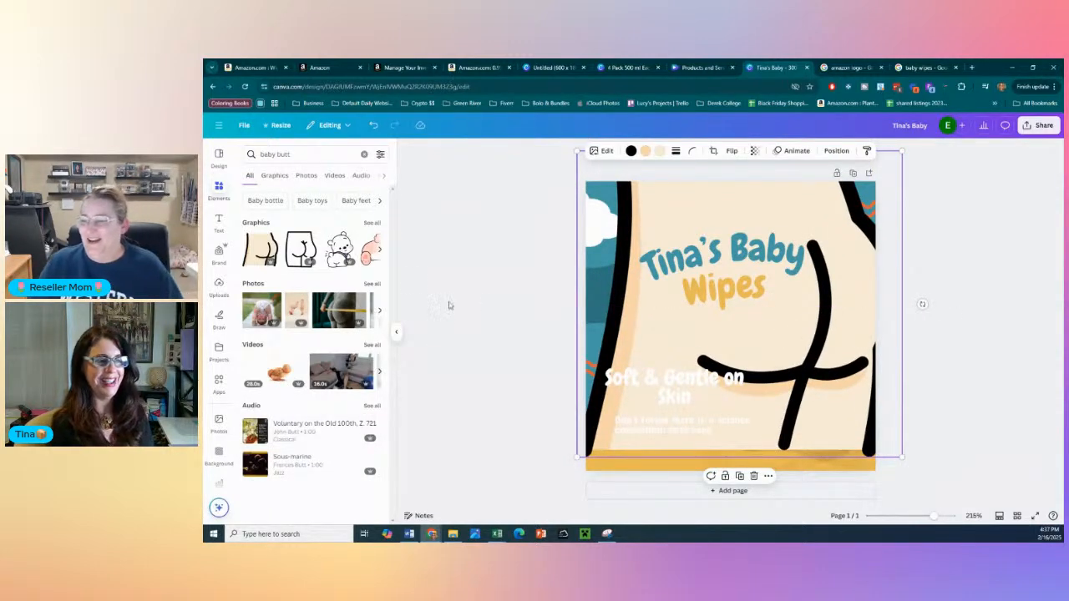
# - Add the white bear graphic and enlarge it so the bear's bottom sits behind the "Tina's Baby Wipes" title
pyautogui.moveTo(339, 248); pyautogui.dragTo(646, 245)
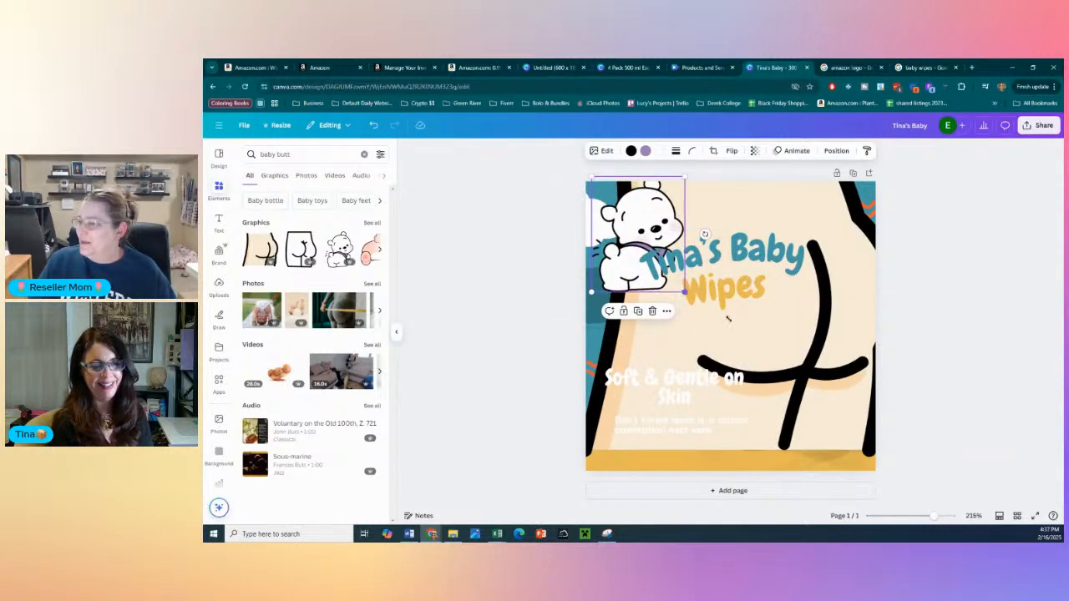
pyautogui.moveTo(684, 292); pyautogui.dragTo(925, 458)
pyautogui.moveTo(801, 373); pyautogui.dragTo(821, 210)
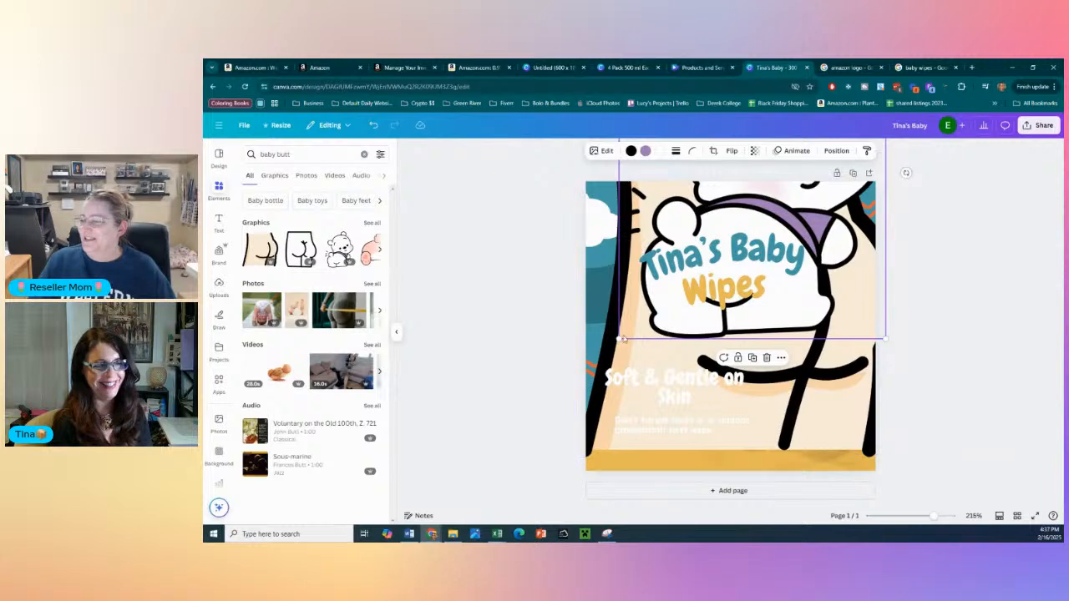
pyautogui.moveTo(622, 339); pyautogui.dragTo(567, 404)
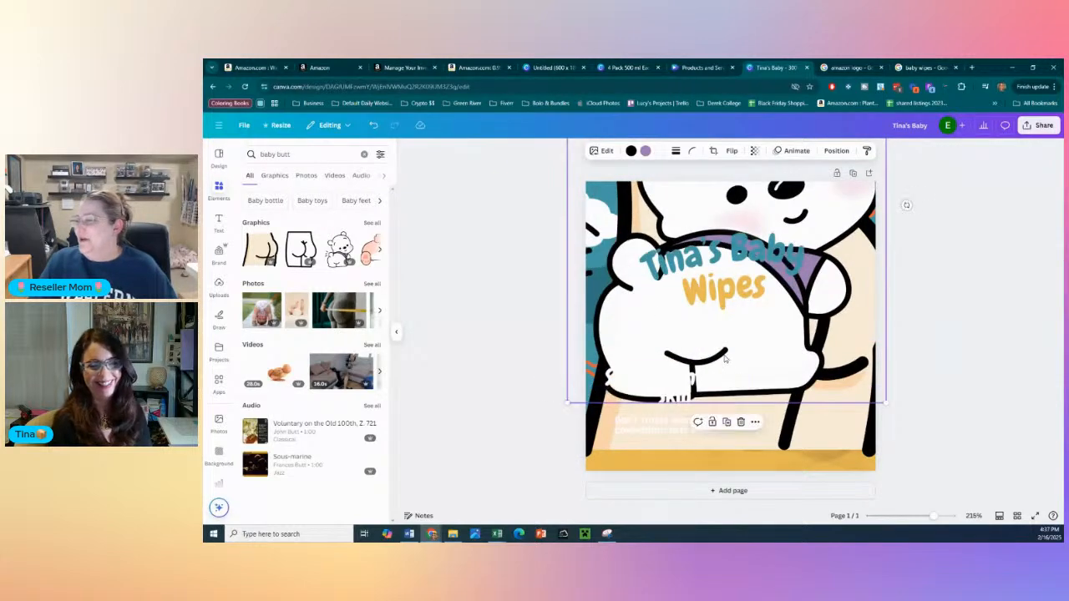
pyautogui.moveTo(726, 359); pyautogui.dragTo(745, 308)
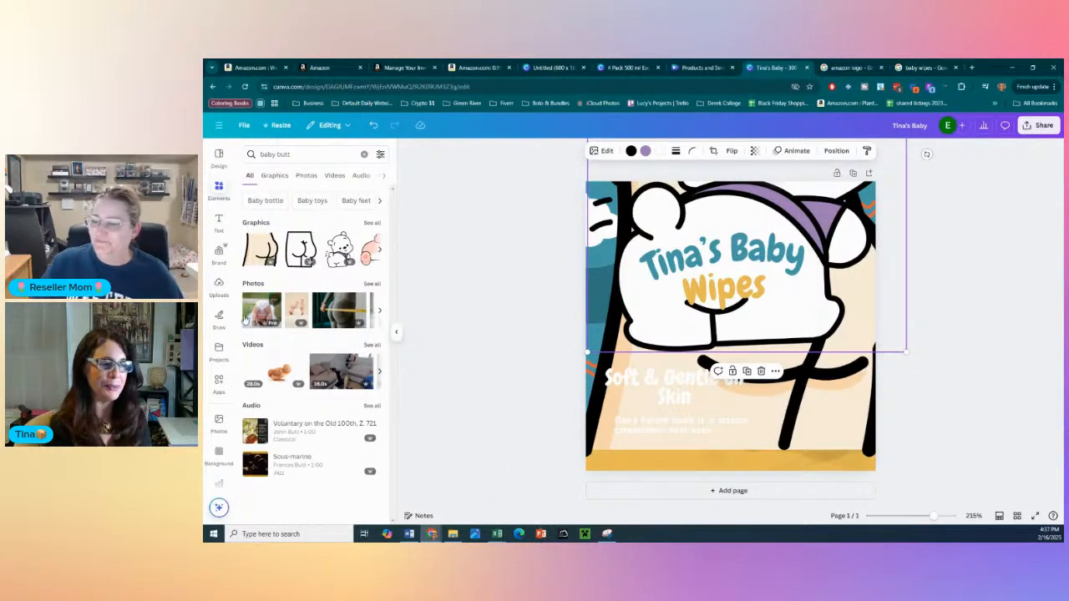
# - Add the photo of the baby bending over and enlarge it to fill the whole design behind the text
pyautogui.moveTo(255, 313); pyautogui.dragTo(766, 337)
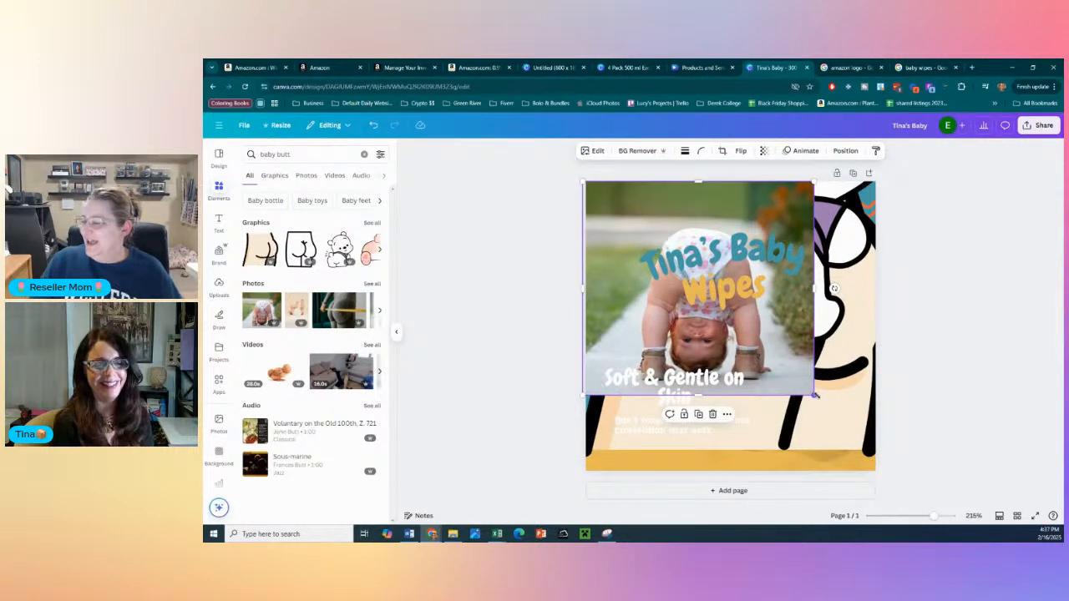
pyautogui.moveTo(818, 400); pyautogui.dragTo(944, 492)
pyautogui.moveTo(807, 424); pyautogui.dragTo(782, 389)
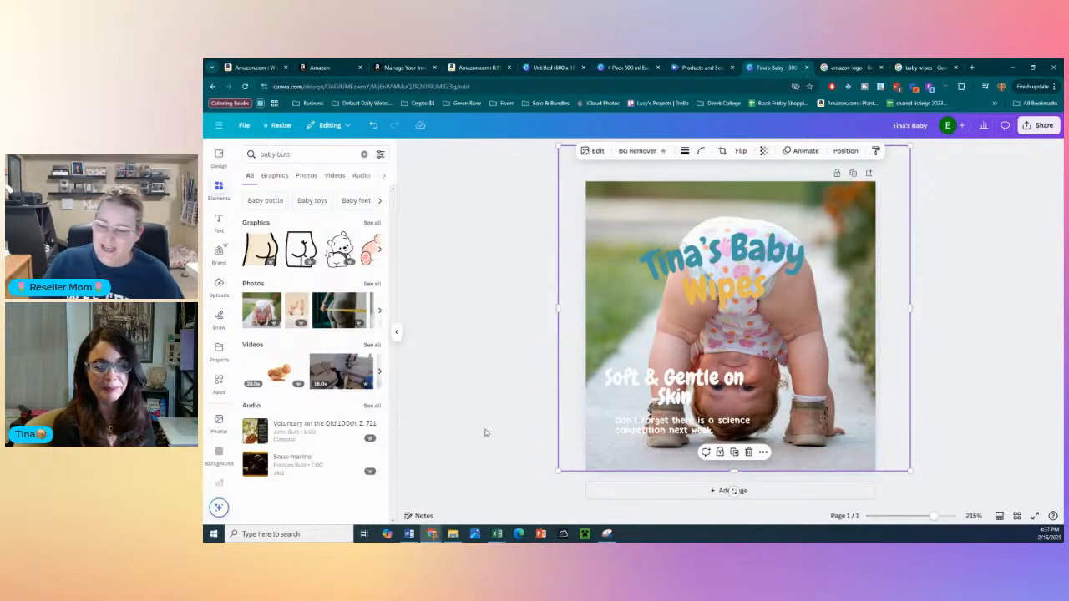
pyautogui.click(489, 304)
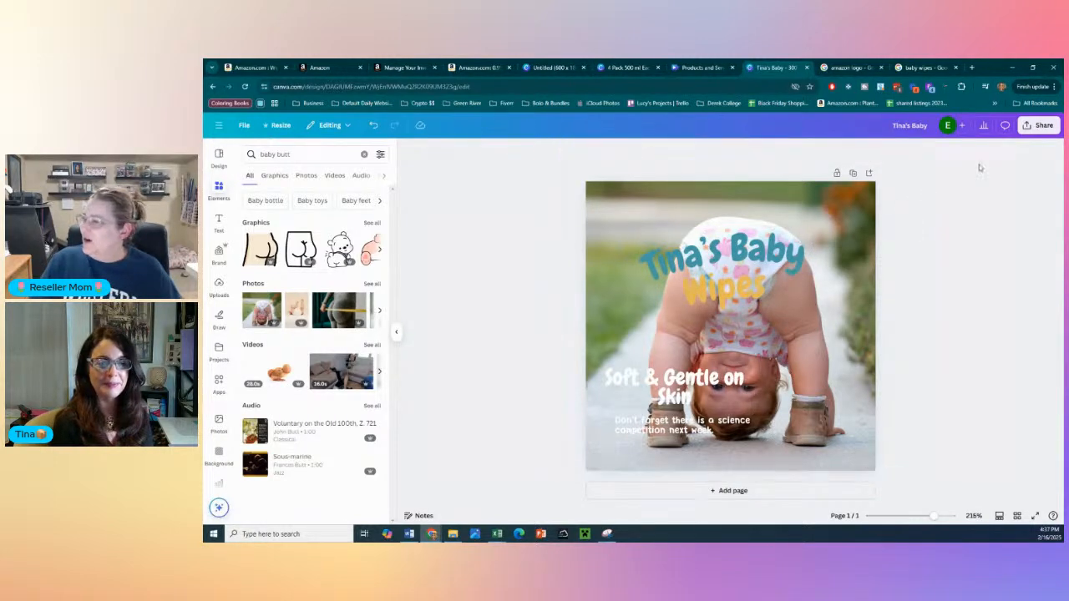
# - Examine the file types offered for downloading the design, and close the download options without exporting
pyautogui.click(1042, 127)
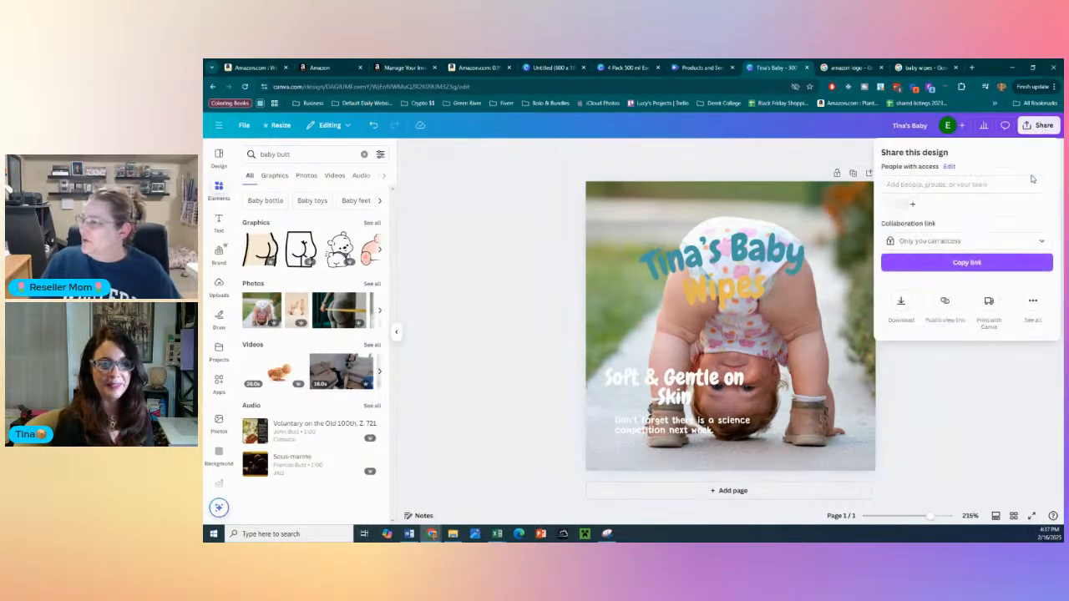
pyautogui.click(900, 304)
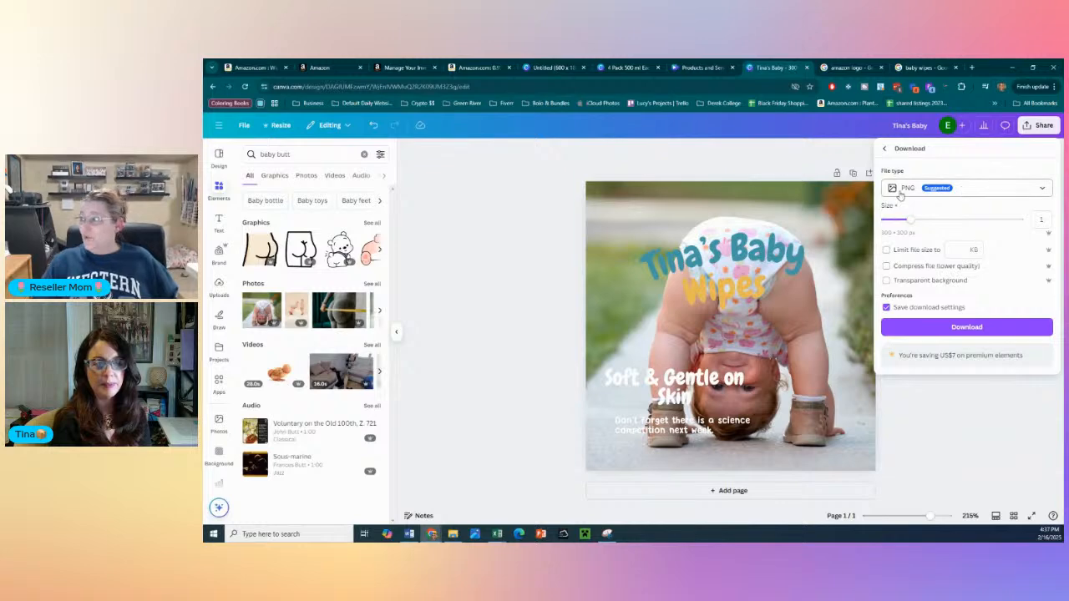
pyautogui.click(967, 188)
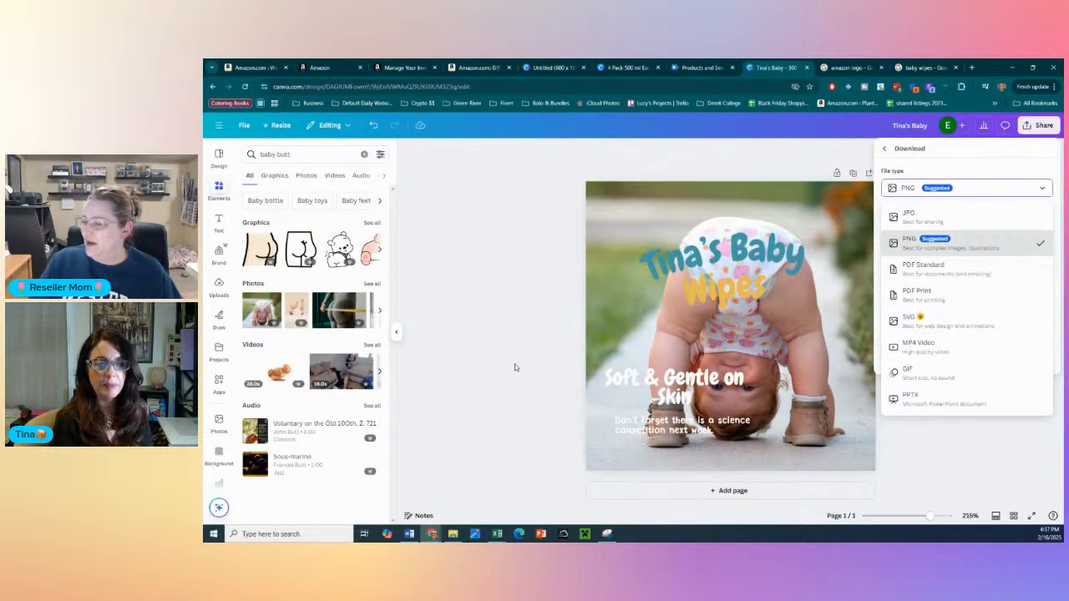
pyautogui.click(528, 391)
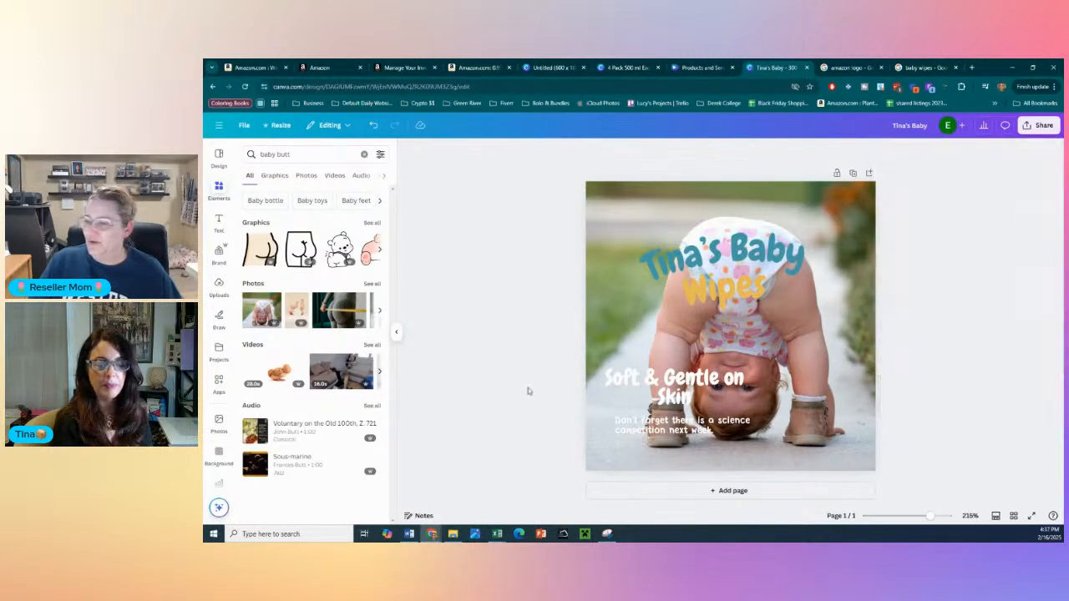
# - Search the design elements for "big butt" and browse further through the graphics results
pyautogui.doubleClick(268, 154)
pyautogui.write('big')
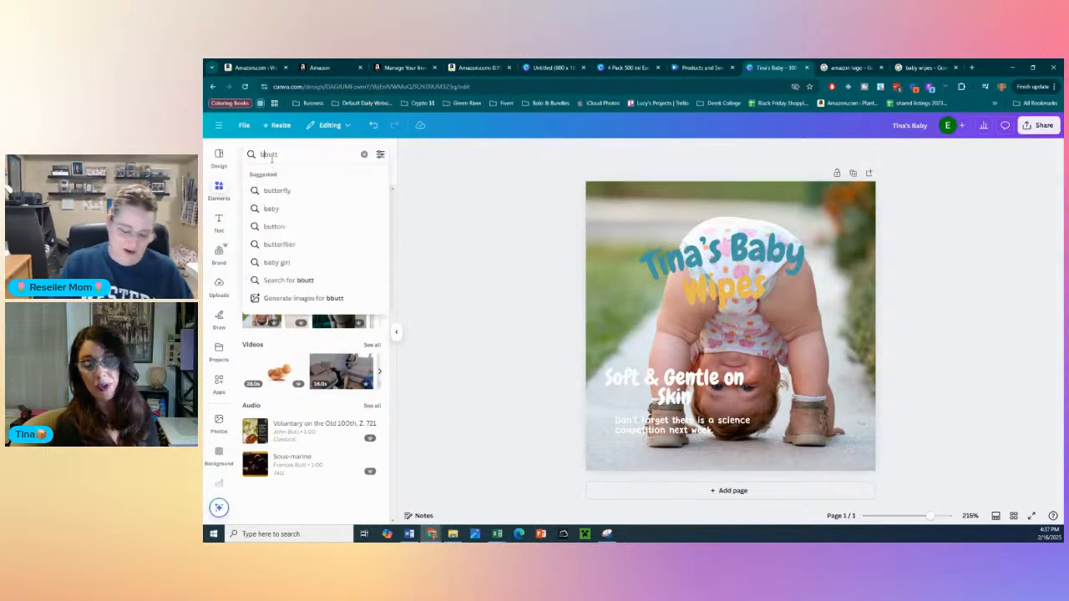
pyautogui.press('Return')
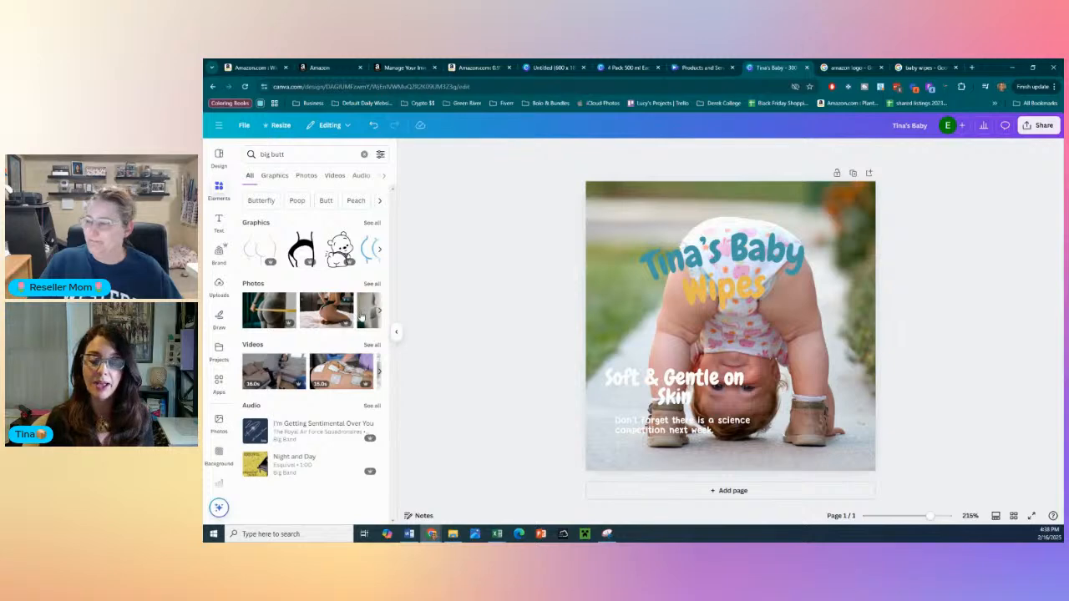
pyautogui.click(378, 253)
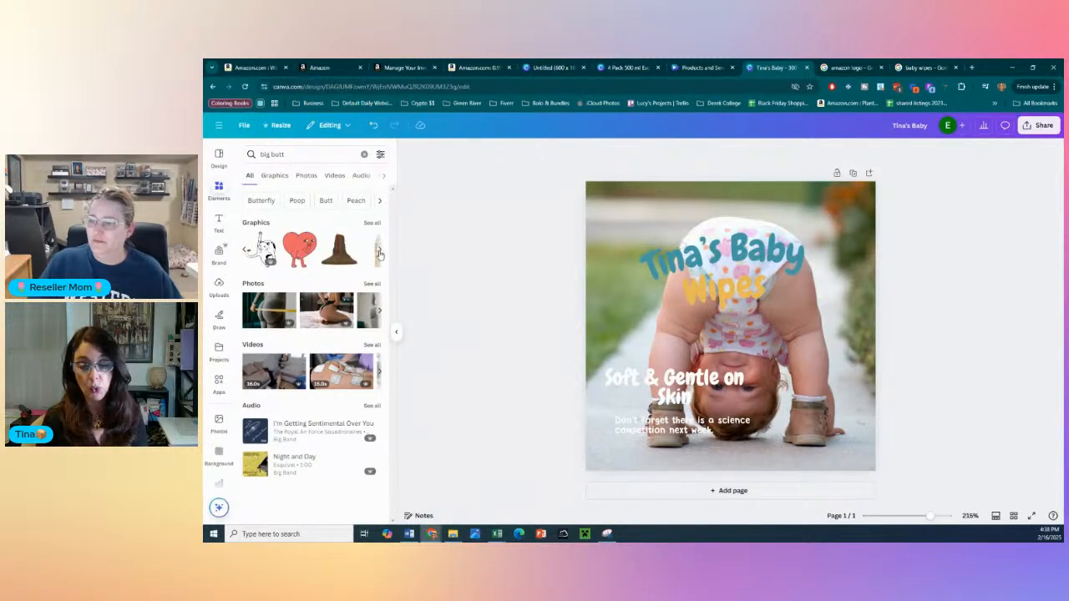
# - Add the red heart character graphic enlarged across the design, and move both title lines, "Tina's Baby" and "Wipes", onto the heart's left half
pyautogui.click(299, 247)
pyautogui.moveTo(731, 334); pyautogui.dragTo(643, 254)
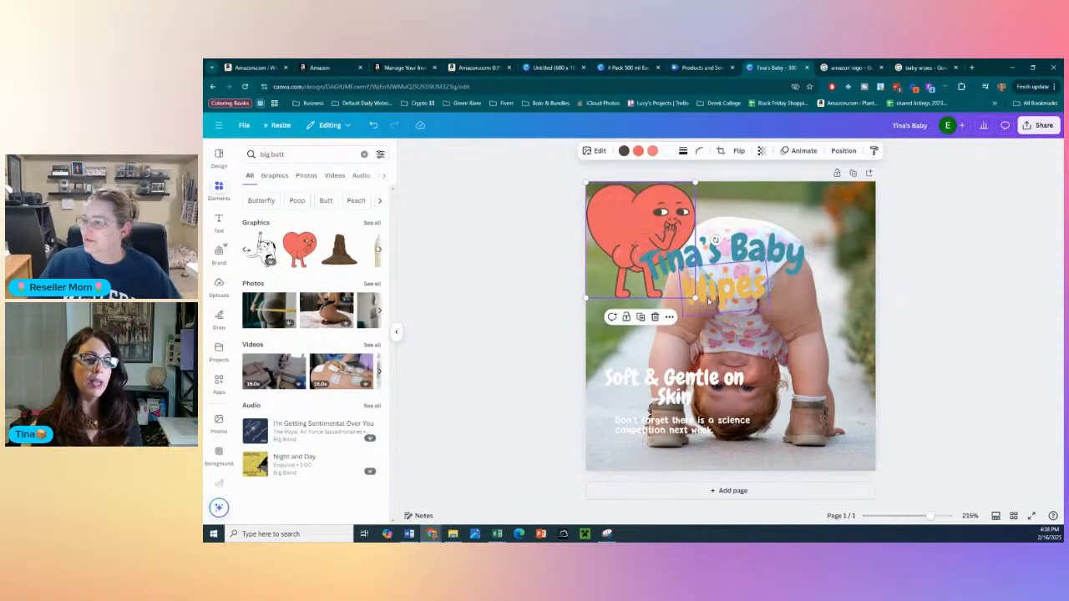
pyautogui.moveTo(694, 297); pyautogui.dragTo(689, 320)
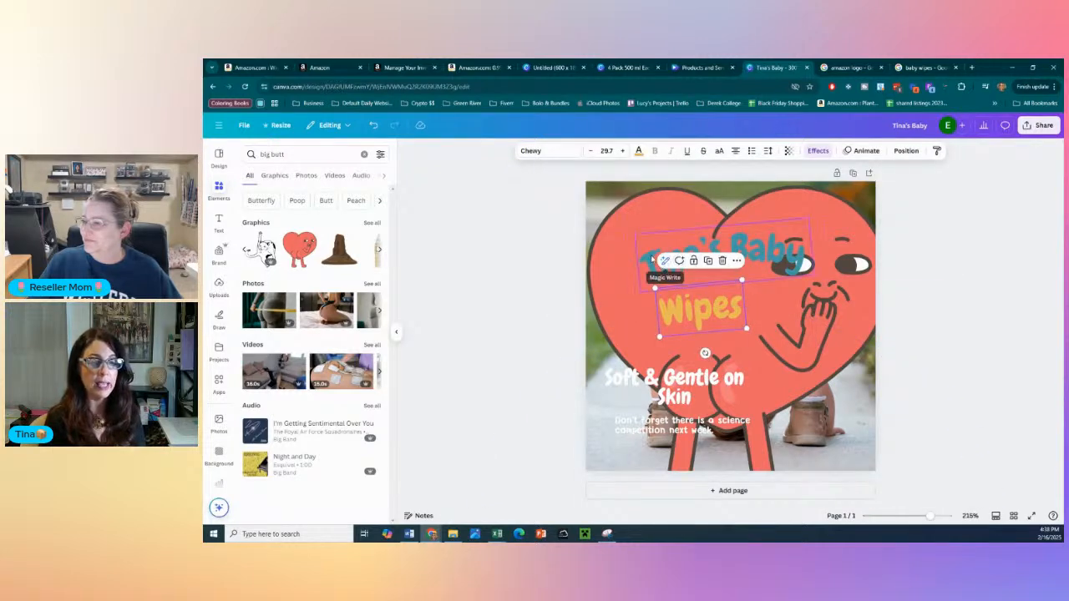
pyautogui.moveTo(678, 260); pyautogui.dragTo(613, 271)
pyautogui.click(458, 377)
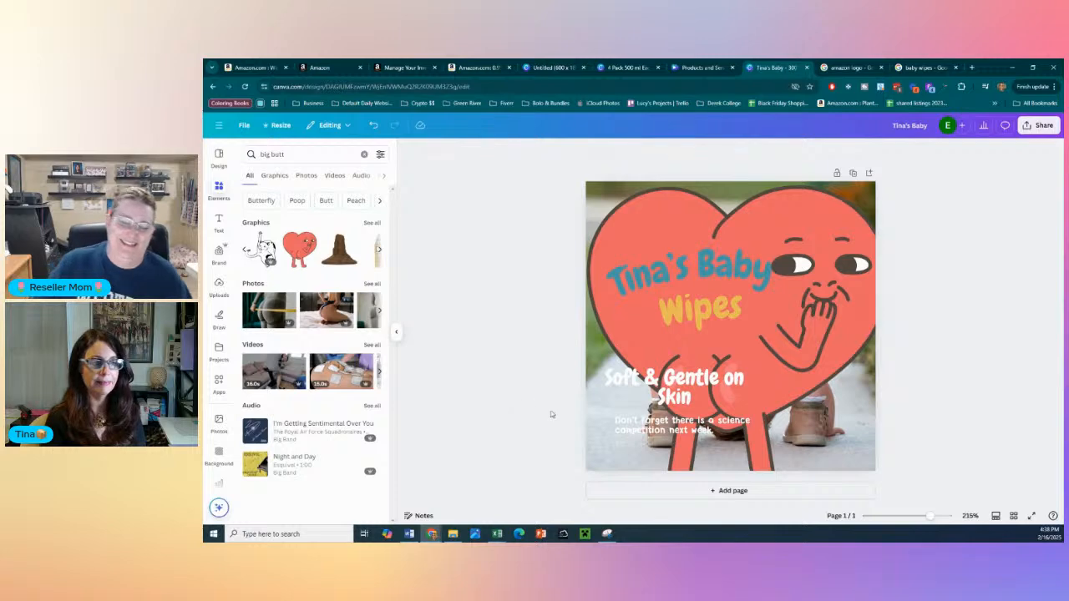
# - Switch to the Products and Services Promotion video design and preview its playback from the United Labs opening scene
pyautogui.click(708, 65)
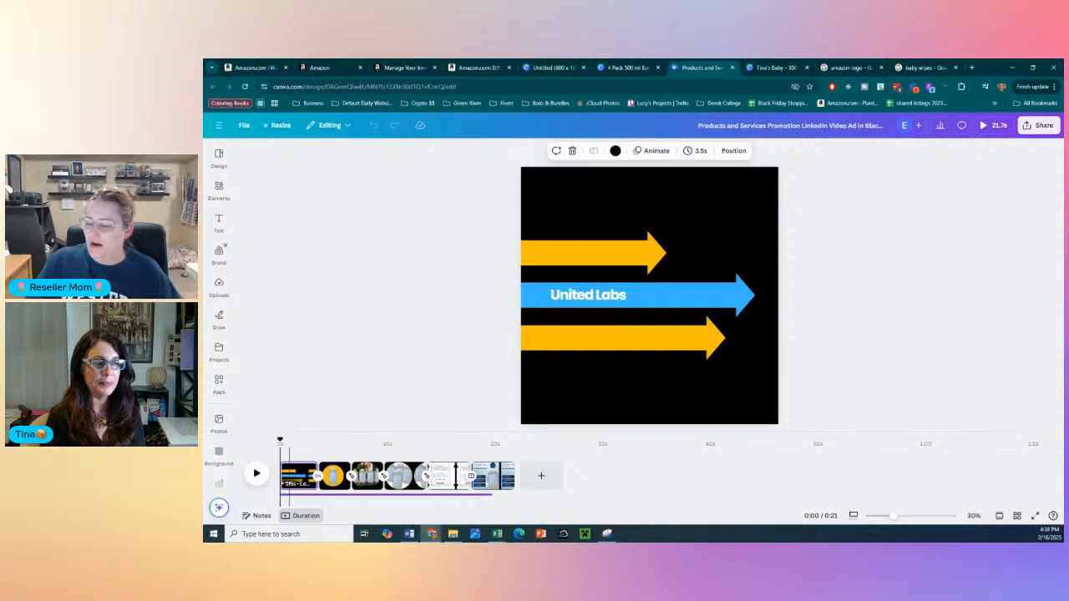
pyautogui.click(255, 474)
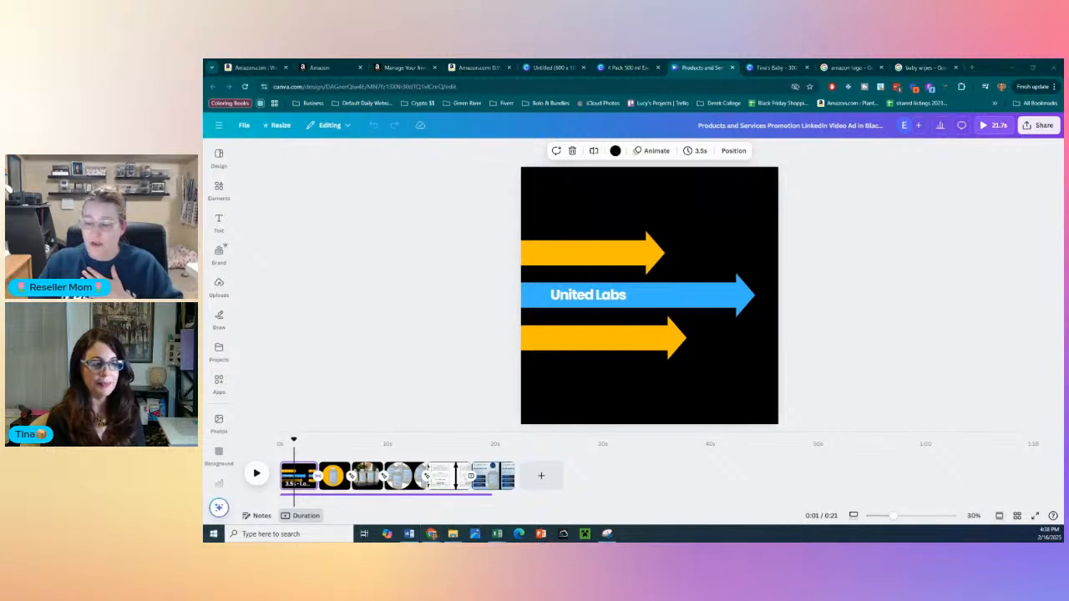
pyautogui.click(256, 476)
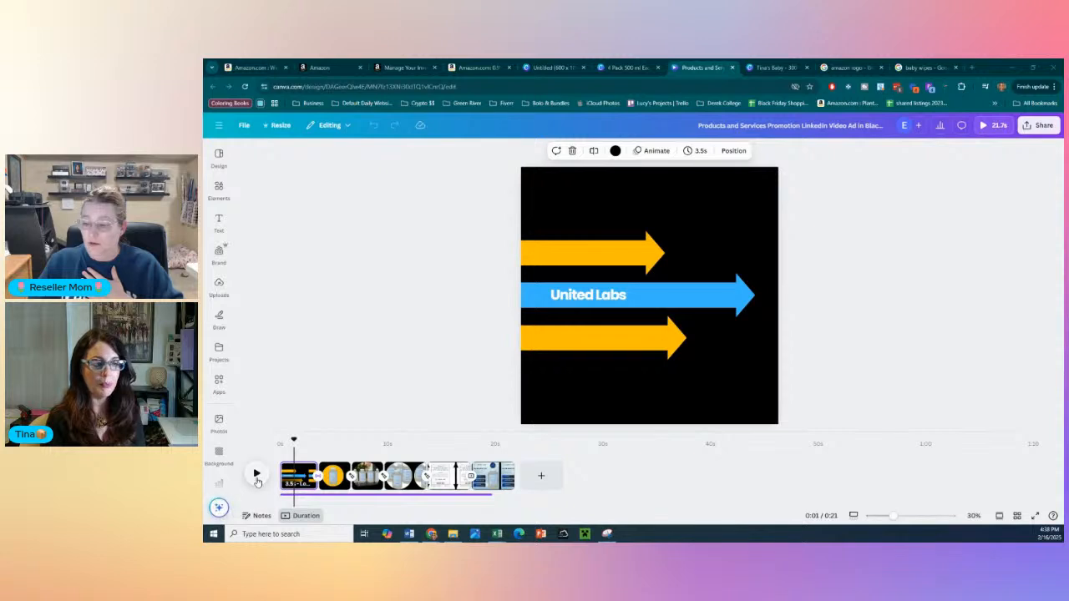
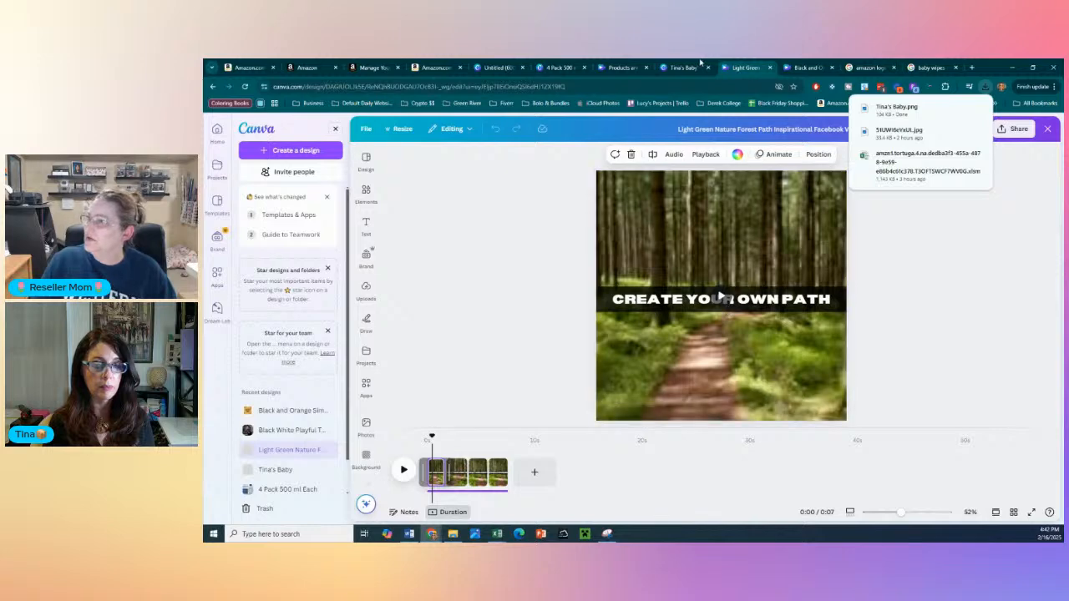
# - Reposition the Products and Services Promotion video's browser tab after the other Canva designs, and go to its opening United Labs scene
pyautogui.click(694, 63)
pyautogui.moveTo(622, 67); pyautogui.dragTo(803, 66)
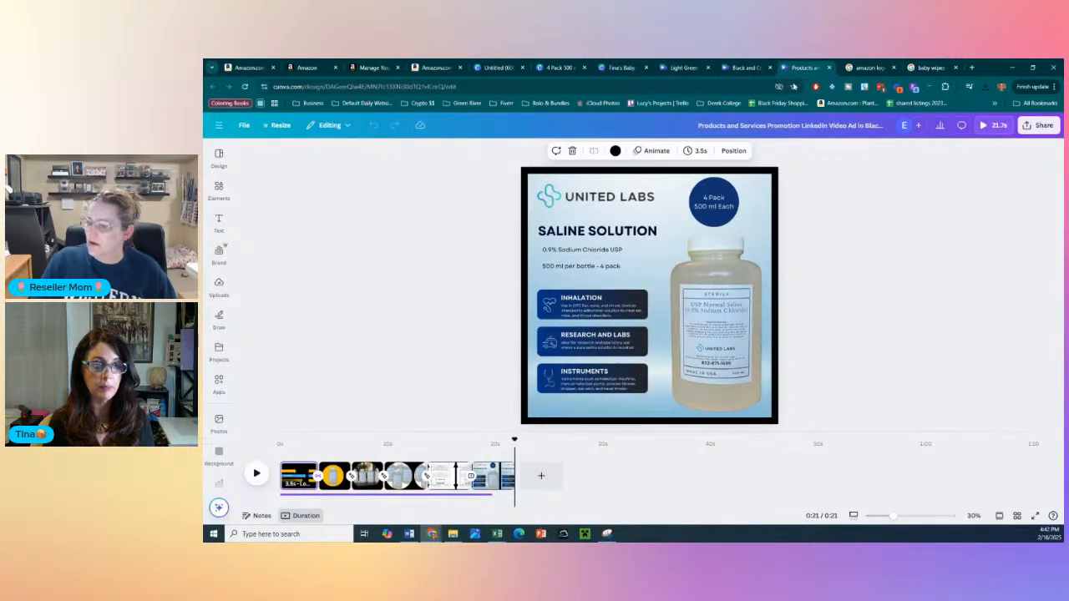
pyautogui.click(300, 477)
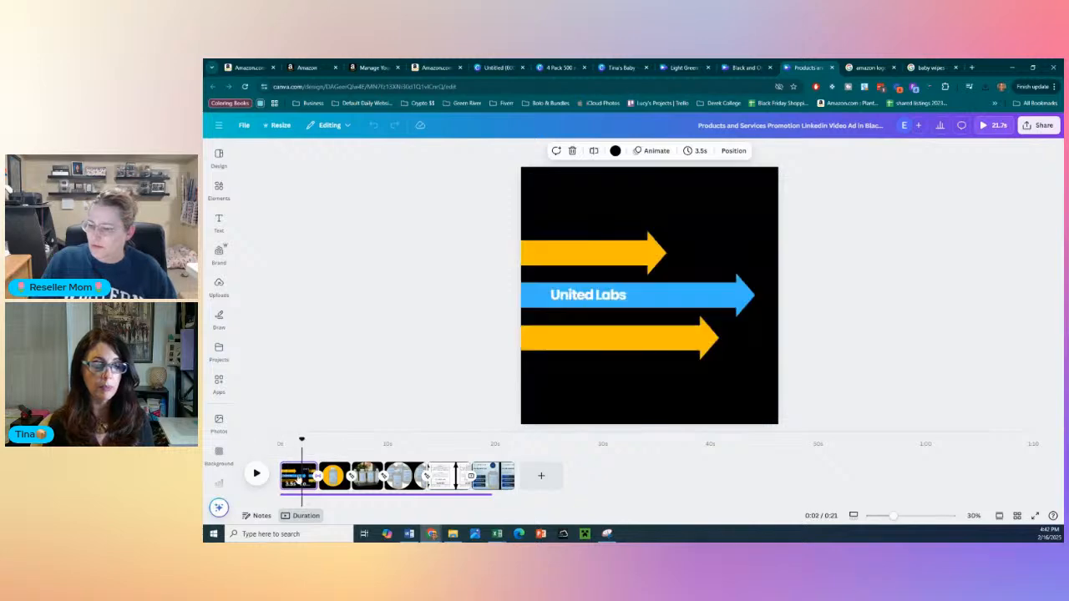
# - Recolor the opening scene's upper arrow coral and its lower arrow purple
pyautogui.click(618, 290)
pyautogui.tripleClick(626, 295)
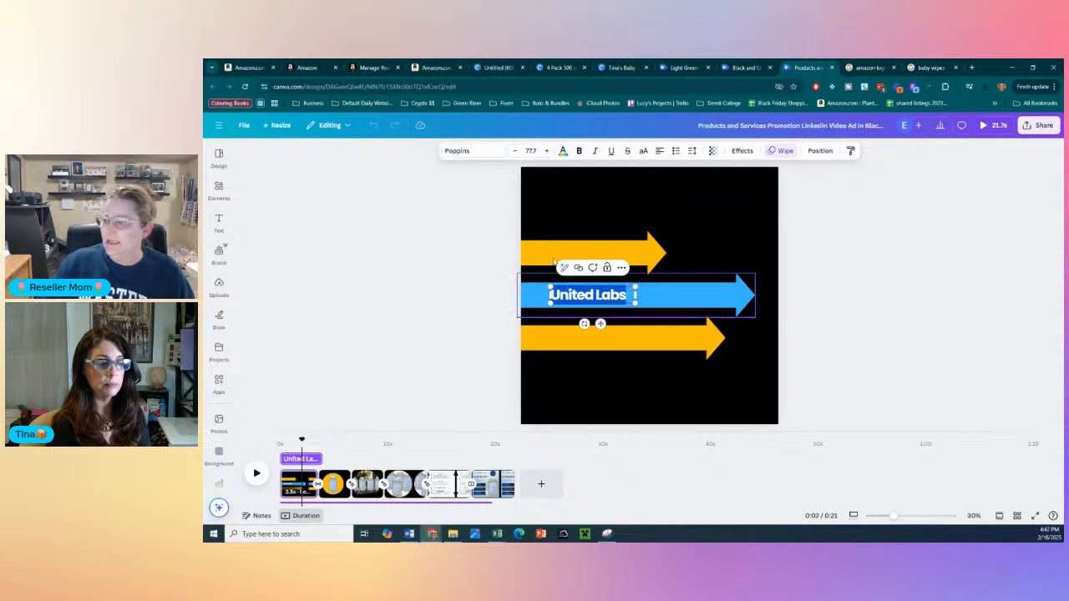
pyautogui.click(640, 266)
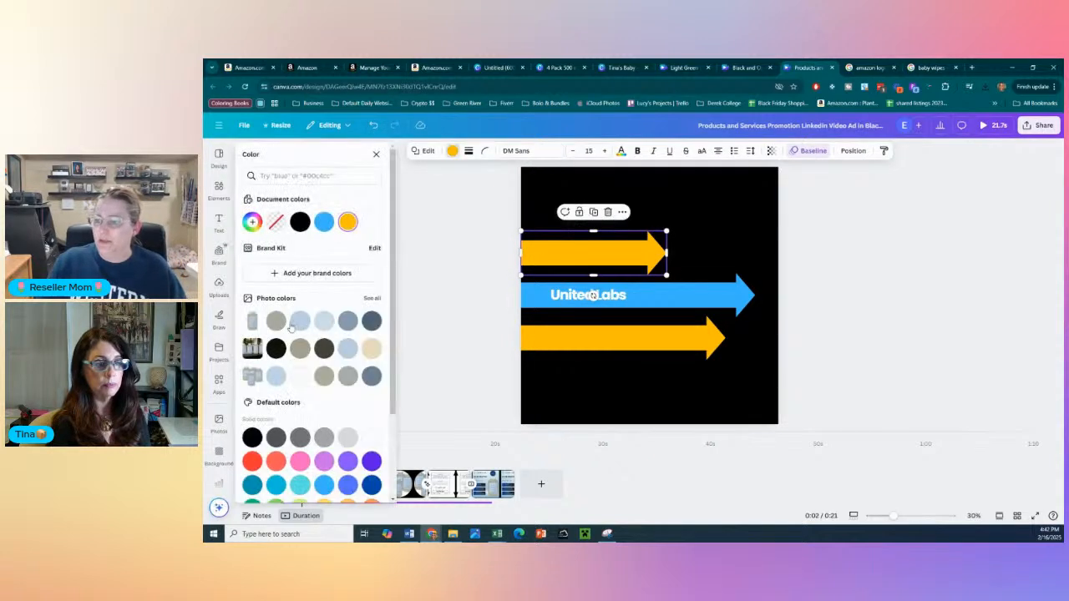
pyautogui.click(276, 461)
pyautogui.click(646, 342)
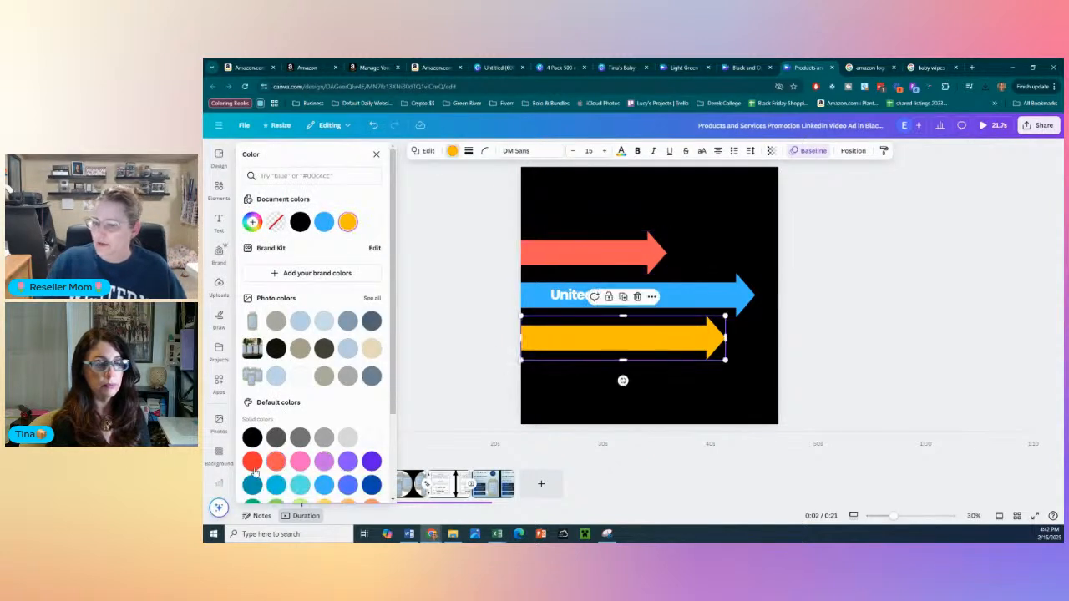
pyautogui.click(372, 484)
pyautogui.click(348, 461)
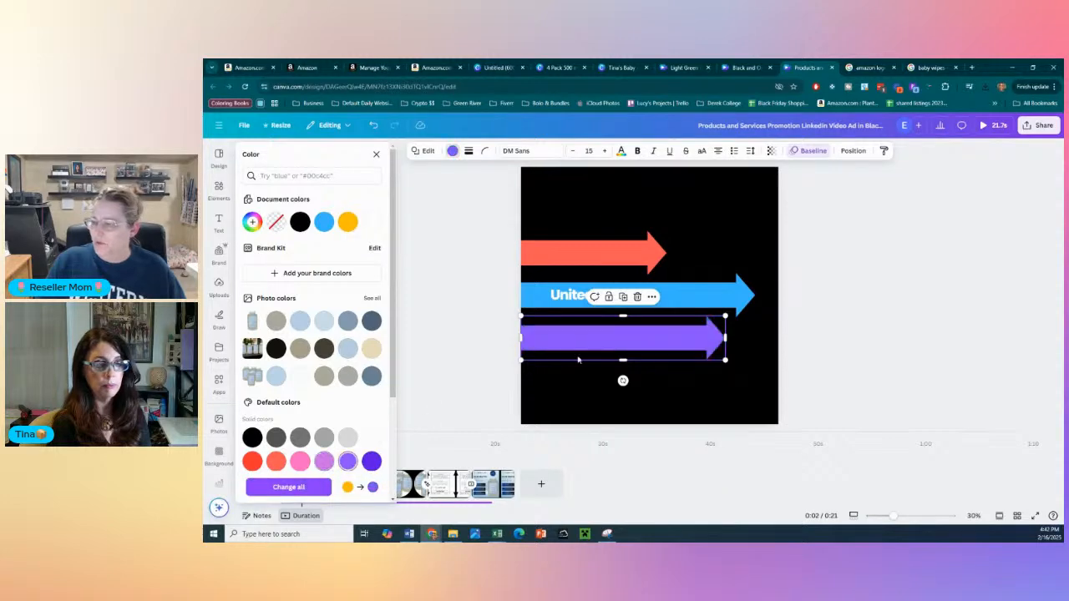
# - Replace the "United Labs" text on the blue arrow with "Tina's Wipes"
pyautogui.click(582, 297)
pyautogui.click(566, 297)
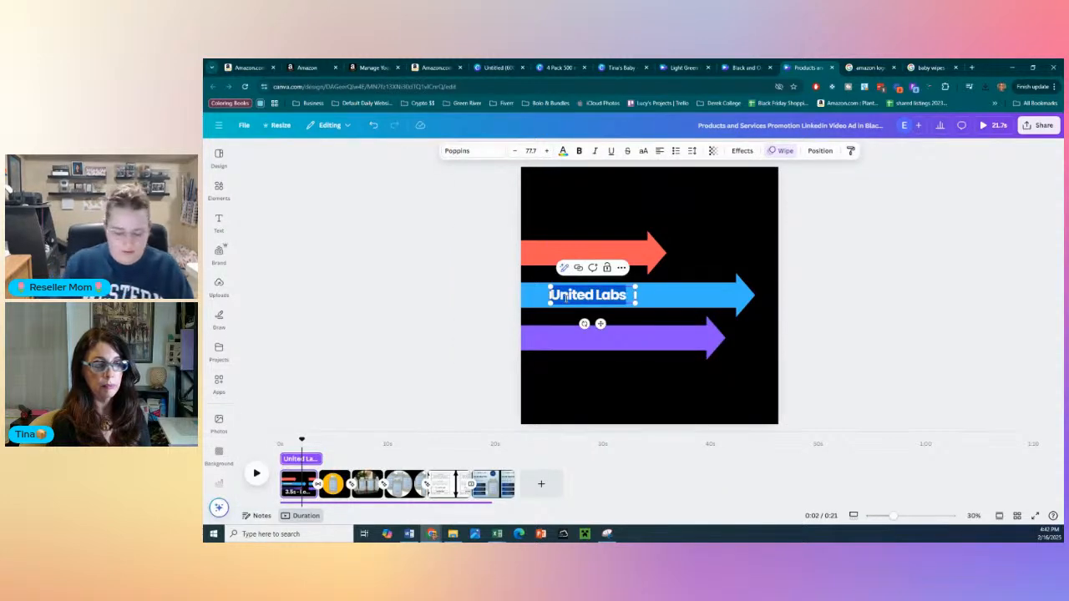
pyautogui.write("Tina's")
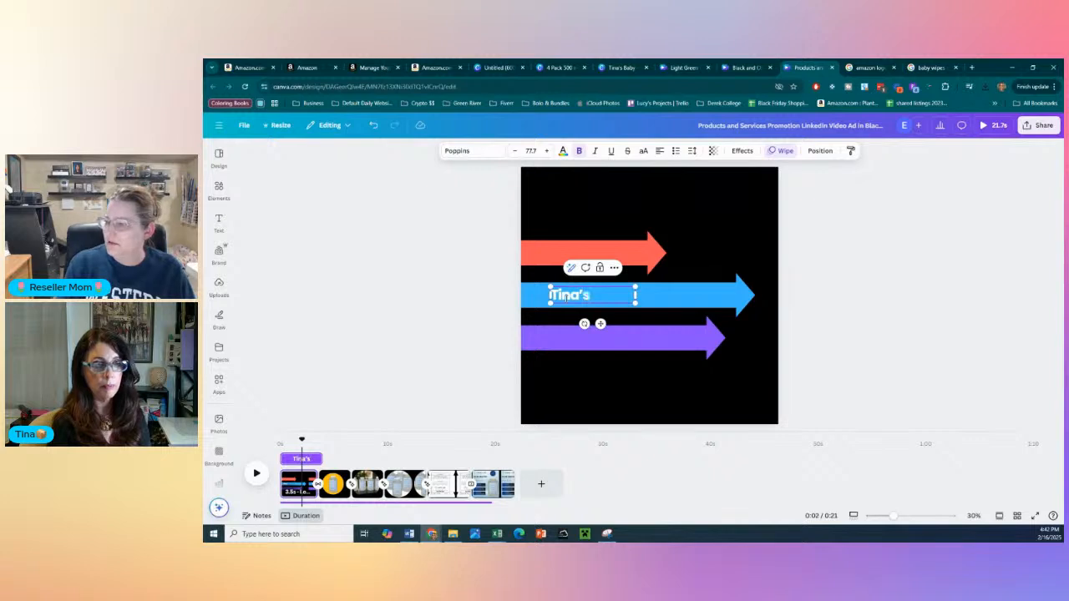
pyautogui.write(' Wipes!')
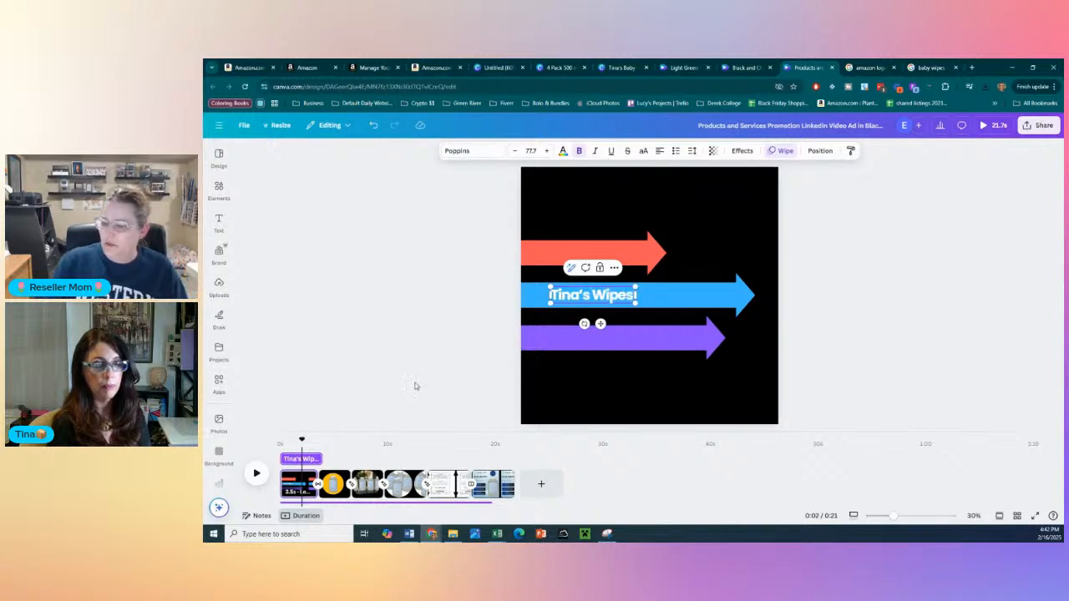
# - Replace the second scene's product picture with the Tina's Baby Wipes heart image, centered within the yellow circle
pyautogui.click(332, 481)
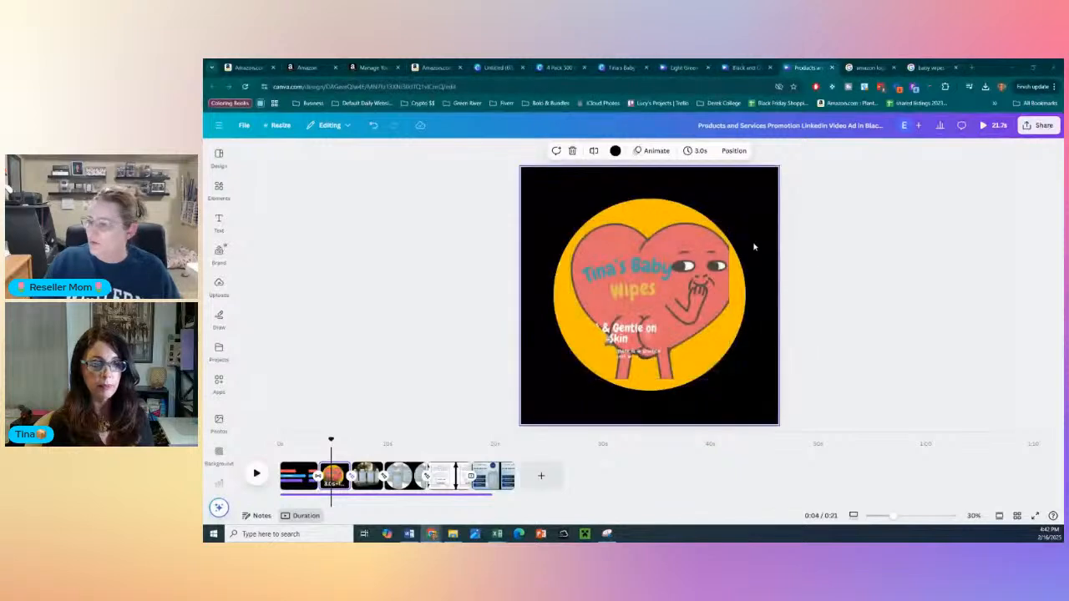
pyautogui.moveTo(675, 318)
pyautogui.mouseDown()
pyautogui.moveTo(660, 299)
pyautogui.moveTo(669, 306)
pyautogui.mouseUp()
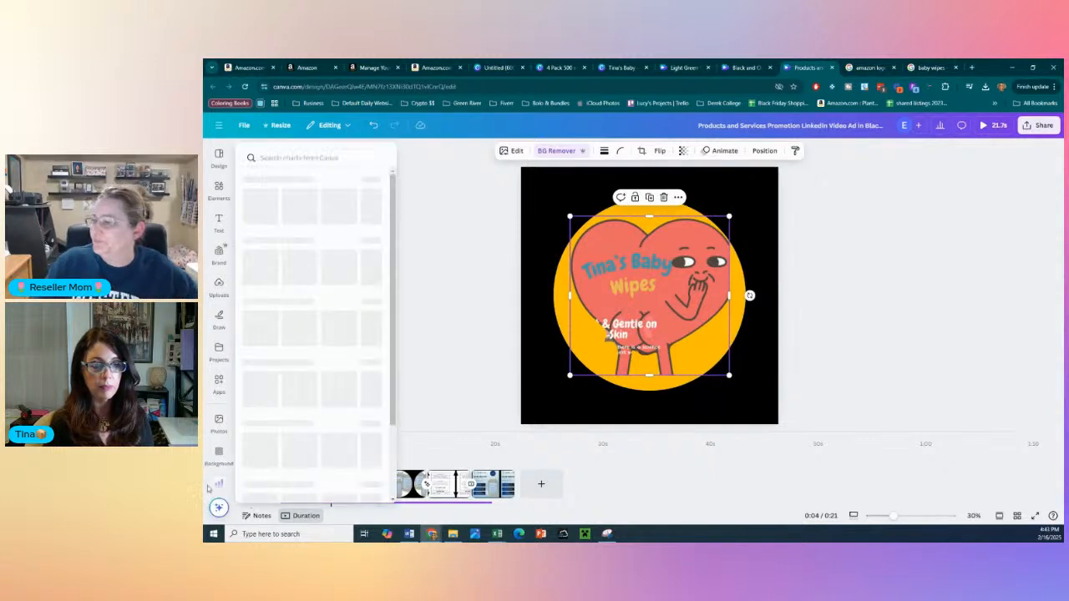
pyautogui.click(473, 335)
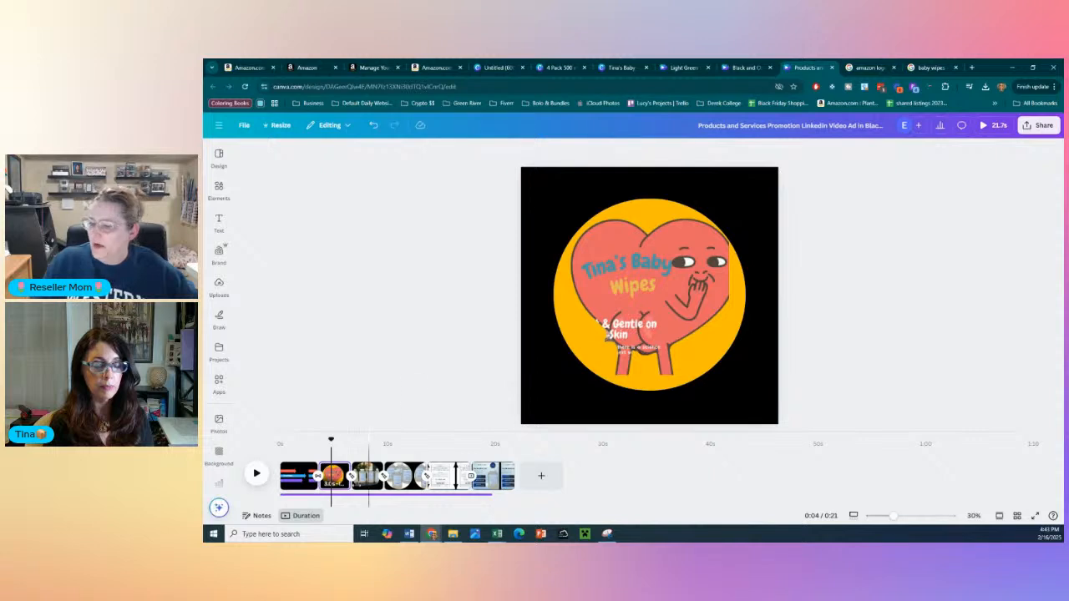
pyautogui.click(613, 314)
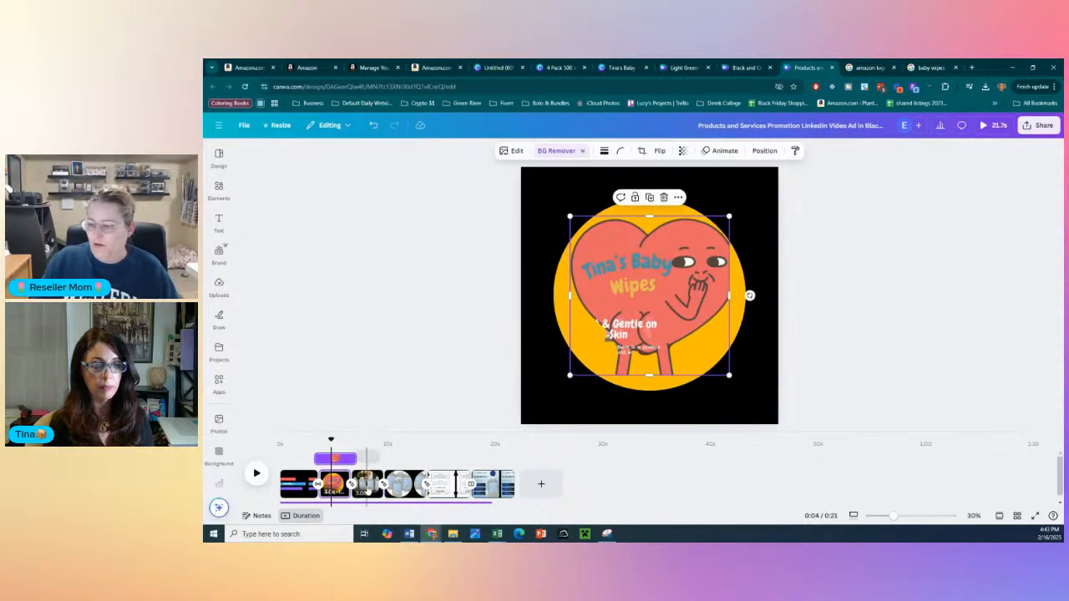
# - Examine the available scene transitions, and replace the fourth scene's saline bottles photo with the Tina's Baby Wipes heart image
pyautogui.click(366, 480)
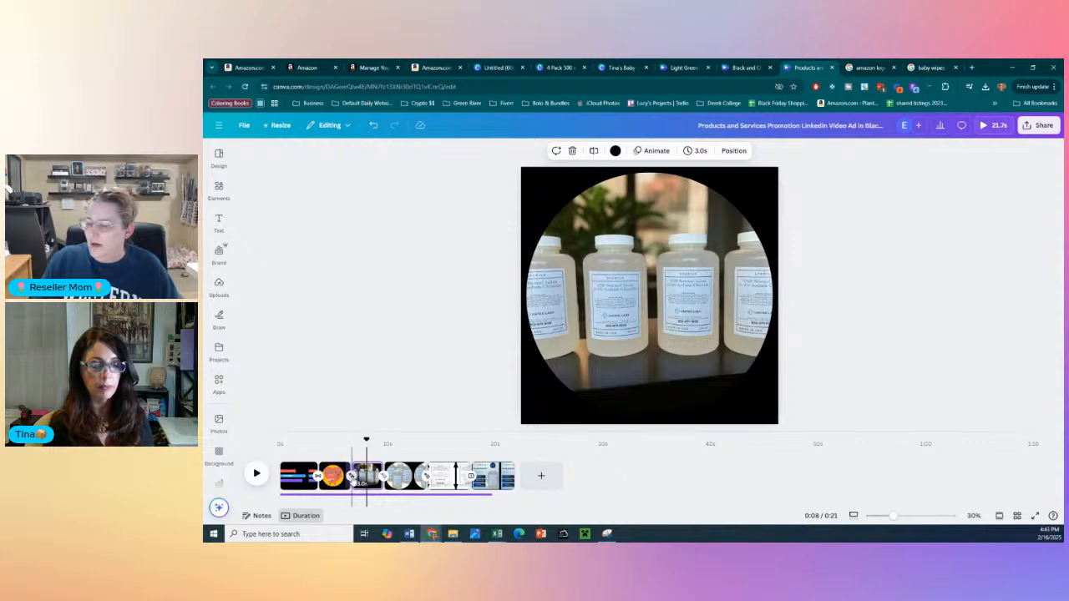
pyautogui.click(351, 476)
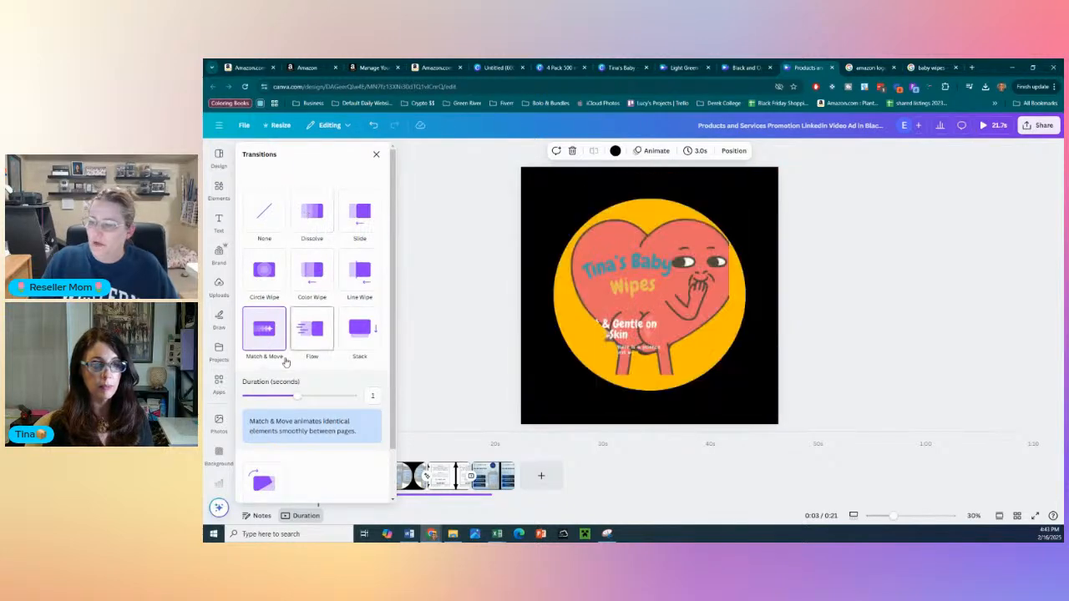
pyautogui.click(416, 486)
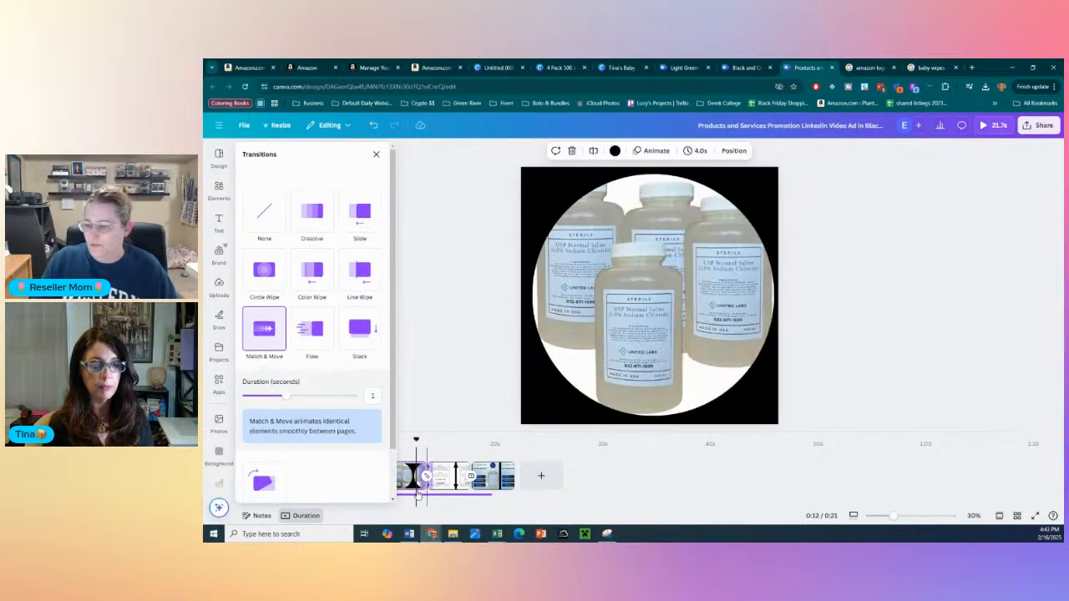
pyautogui.click(663, 313)
pyautogui.hotkey('ctrl', 'v')
pyautogui.moveTo(665, 319); pyautogui.dragTo(635, 308)
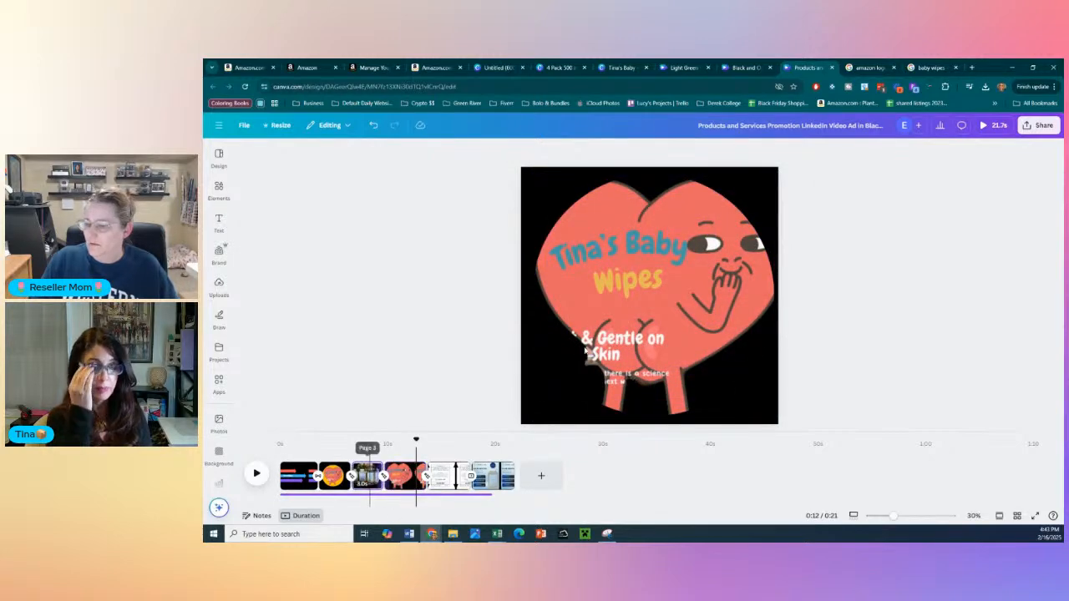
# - Replace the bottles photo in the third scene and the saline label in the fifth scene with the heart image
pyautogui.click(367, 478)
pyautogui.hotkey('ctrl', 'v')
pyautogui.moveTo(620, 336); pyautogui.dragTo(599, 353)
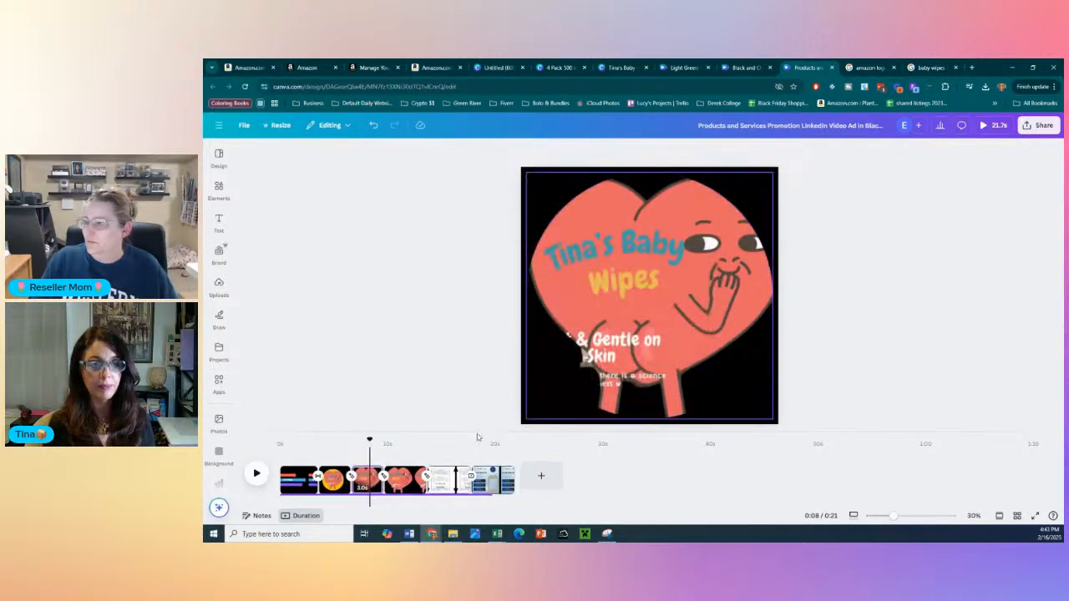
pyautogui.click(437, 478)
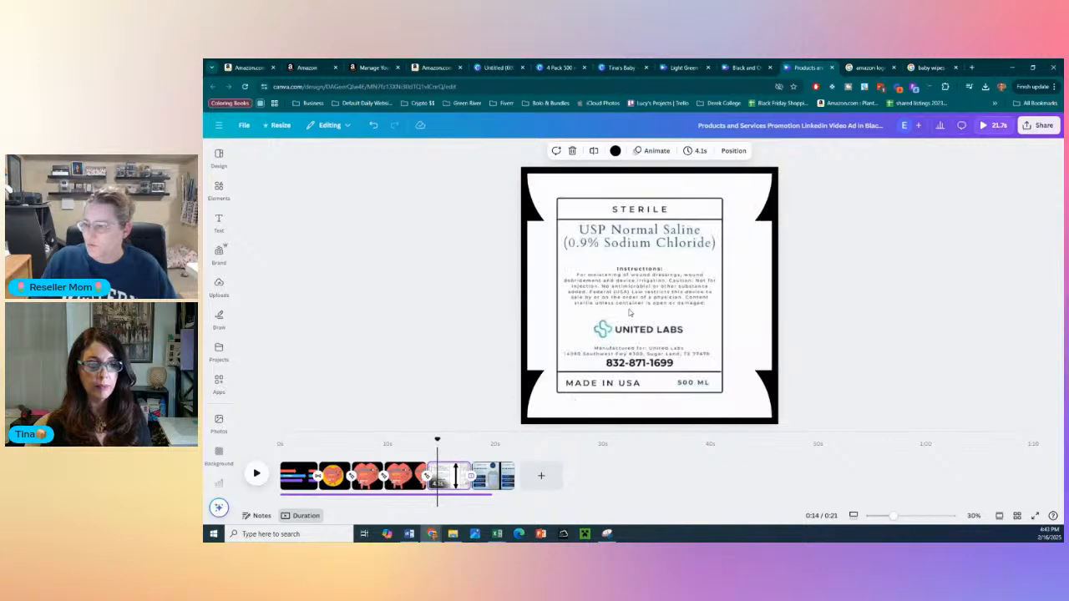
pyautogui.hotkey('ctrl', 'v')
pyautogui.moveTo(624, 283); pyautogui.dragTo(622, 284)
pyautogui.click(470, 389)
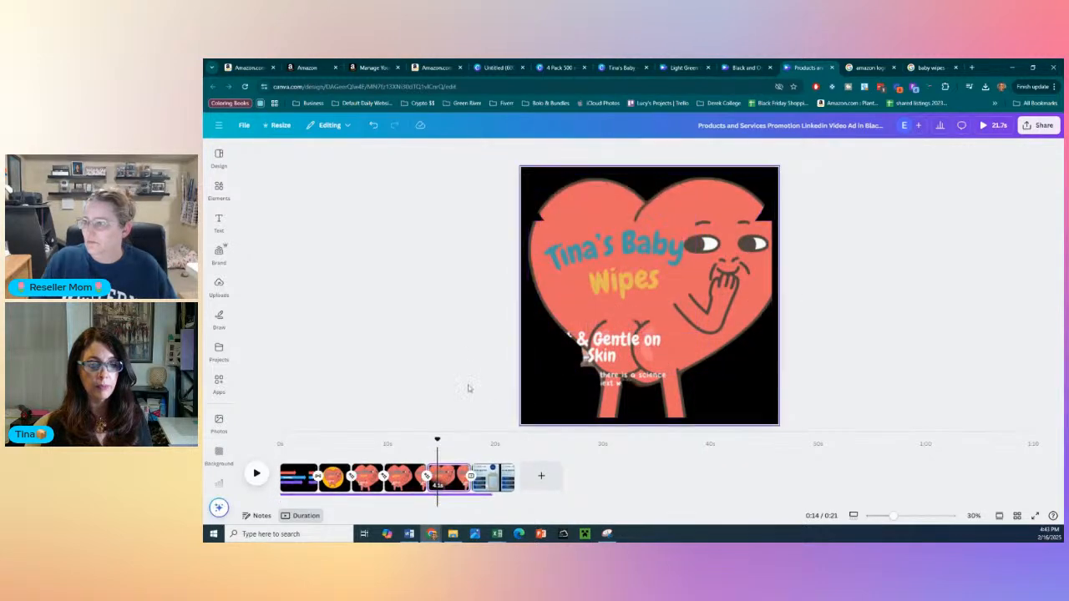
# - Add the heart image to the final scene and delete the saline solution infographic behind it
pyautogui.click(501, 478)
pyautogui.click(640, 342)
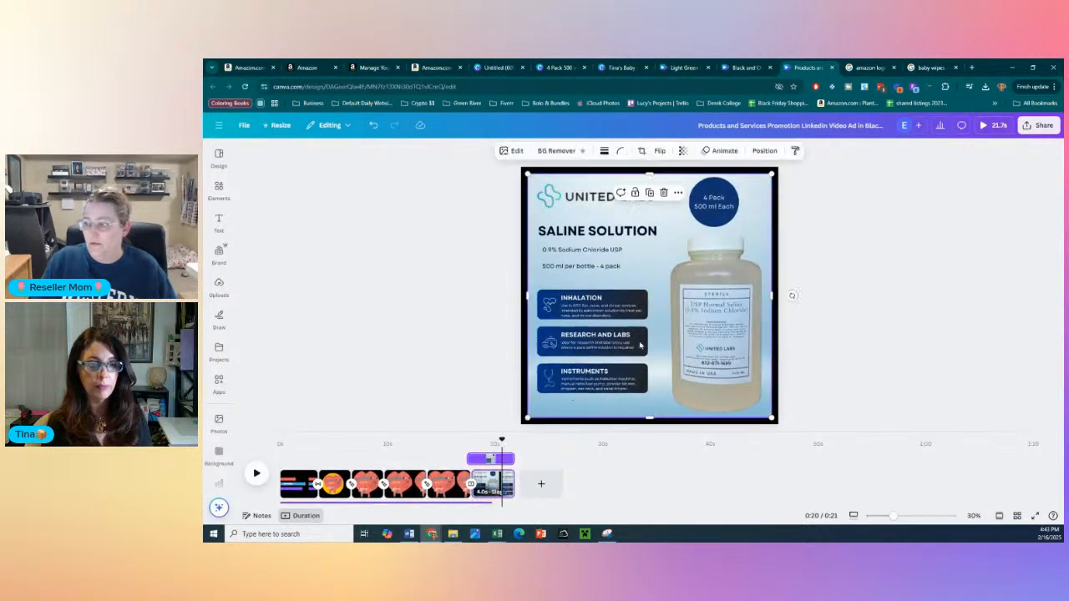
pyautogui.hotkey('ctrl', 'v')
pyautogui.moveTo(581, 367); pyautogui.dragTo(637, 308)
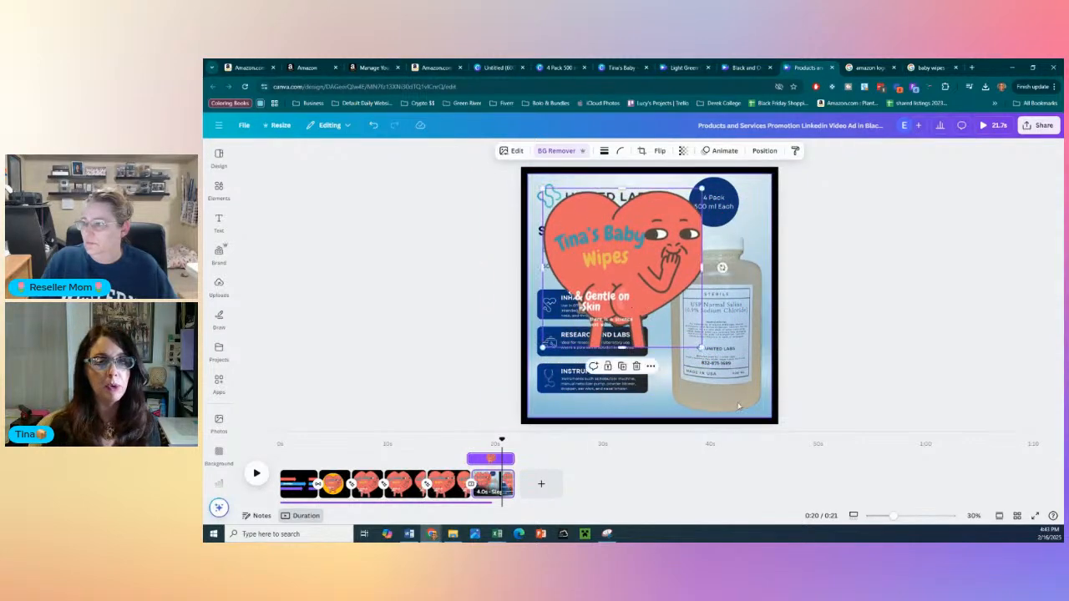
pyautogui.click(741, 409)
pyautogui.press('Delete')
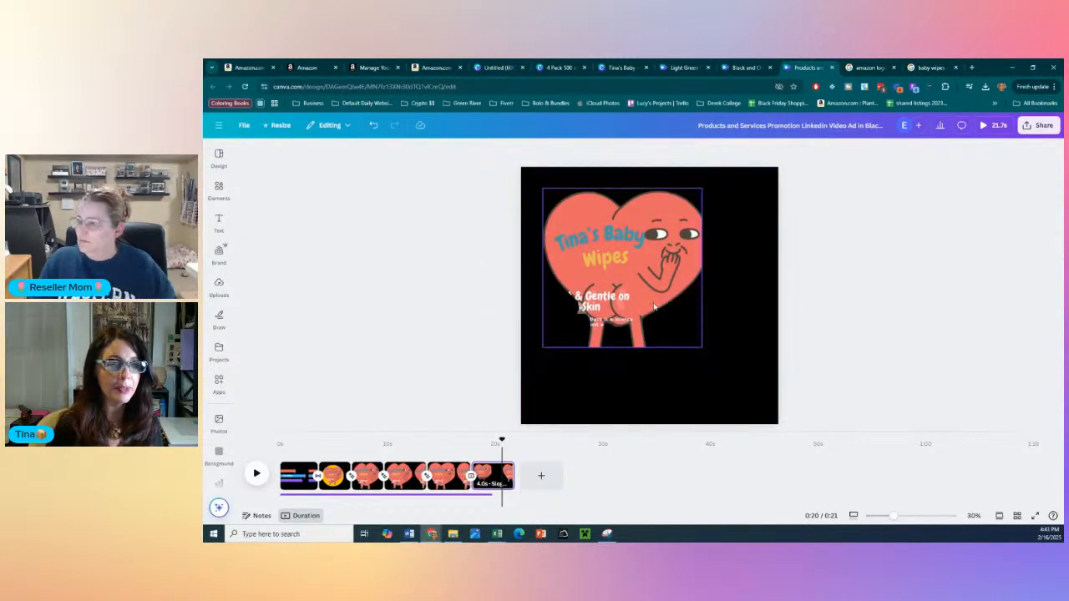
# - Enlarge the heart image to fill the final scene's whole canvas
pyautogui.click(654, 313)
pyautogui.moveTo(654, 313); pyautogui.dragTo(633, 284)
pyautogui.moveTo(679, 325); pyautogui.dragTo(778, 423)
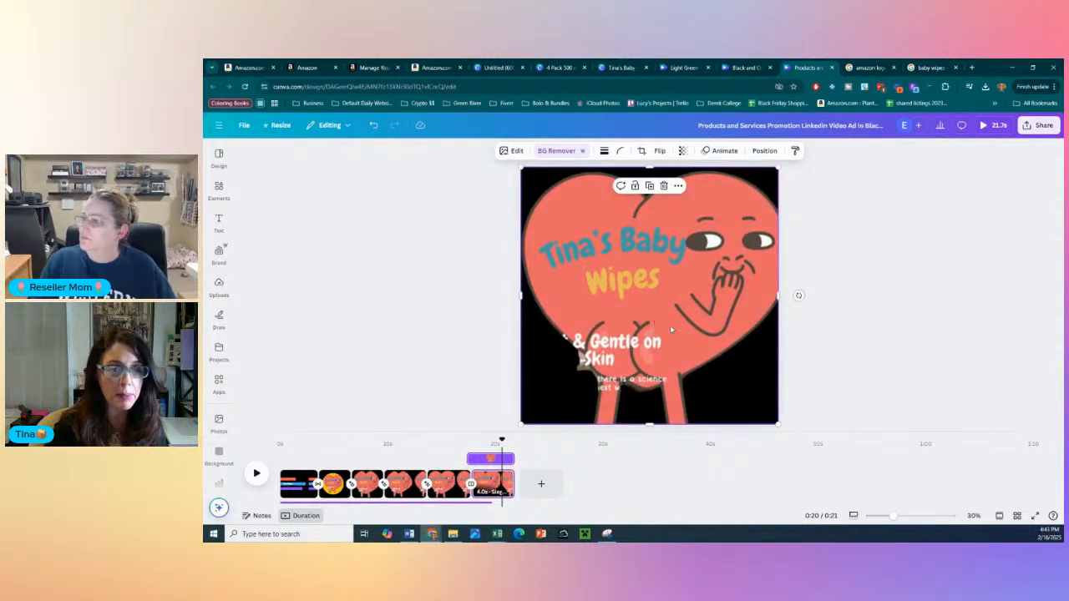
# - Try the Brush animation on the final scene's heart image, and apply the Digital animation on enter instead
pyautogui.click(719, 151)
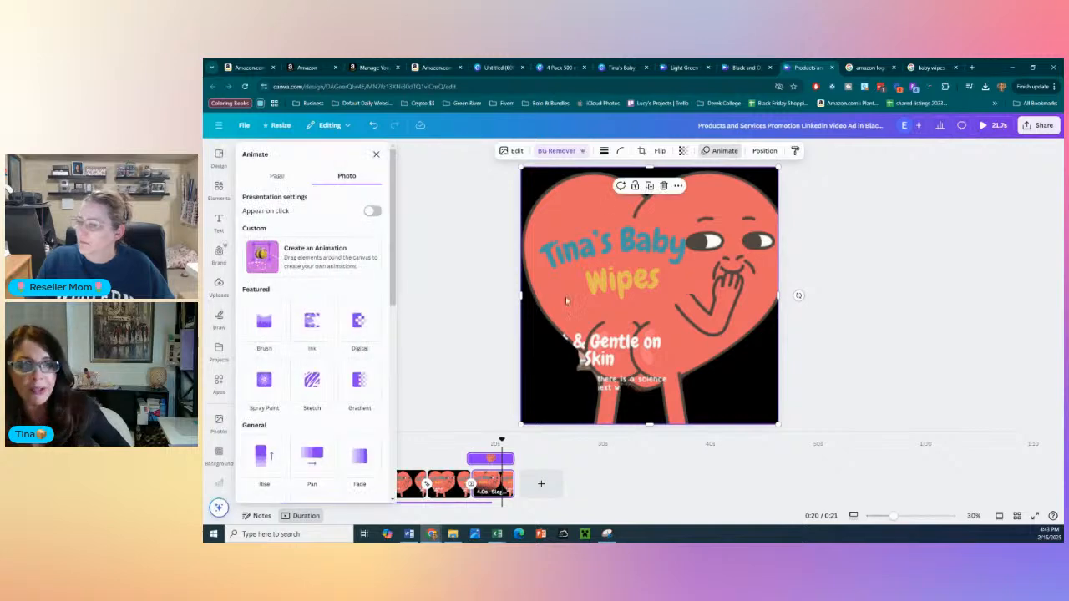
pyautogui.click(278, 331)
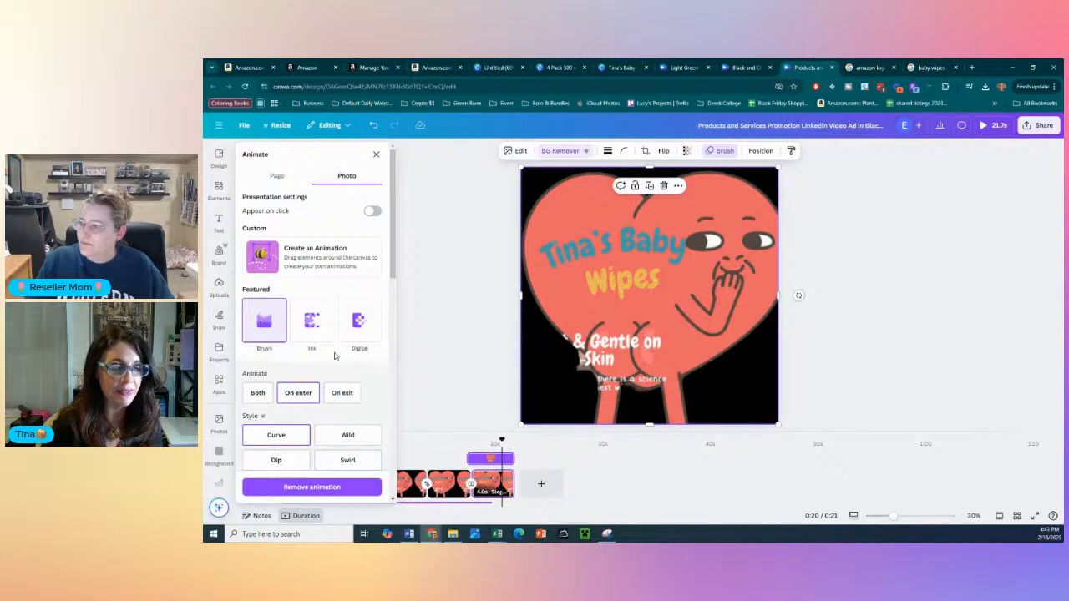
pyautogui.click(356, 333)
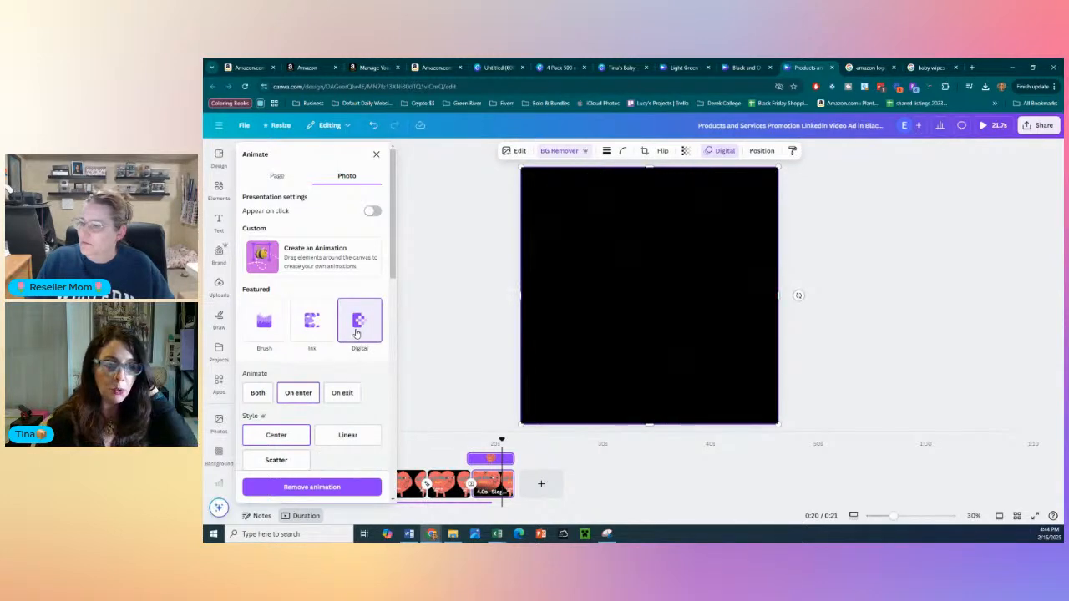
pyautogui.scroll(-4, 354, 336)
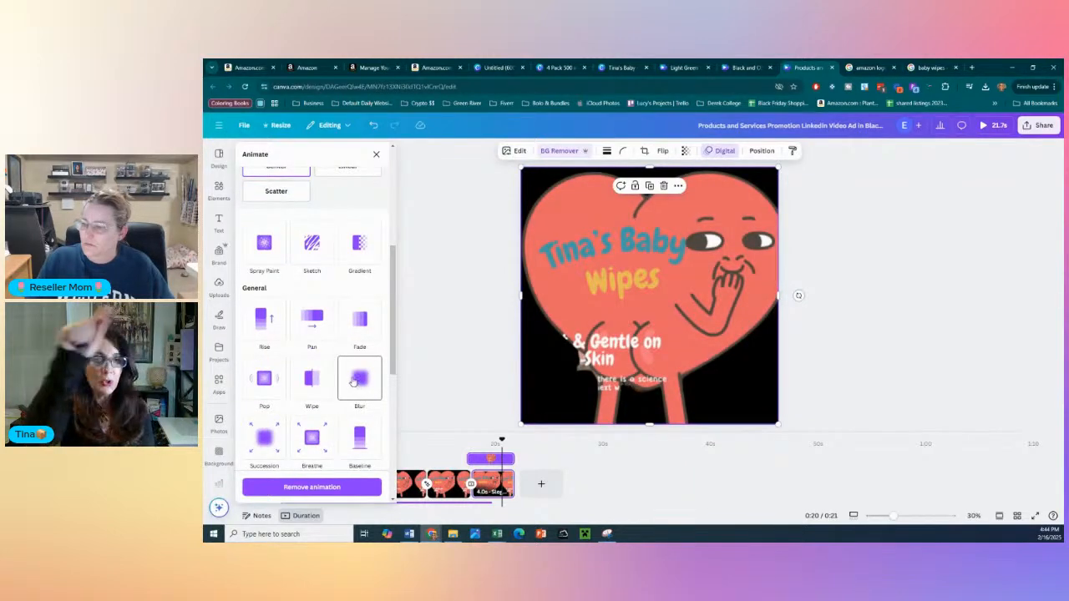
pyautogui.scroll(4, 349, 405)
pyautogui.click(472, 303)
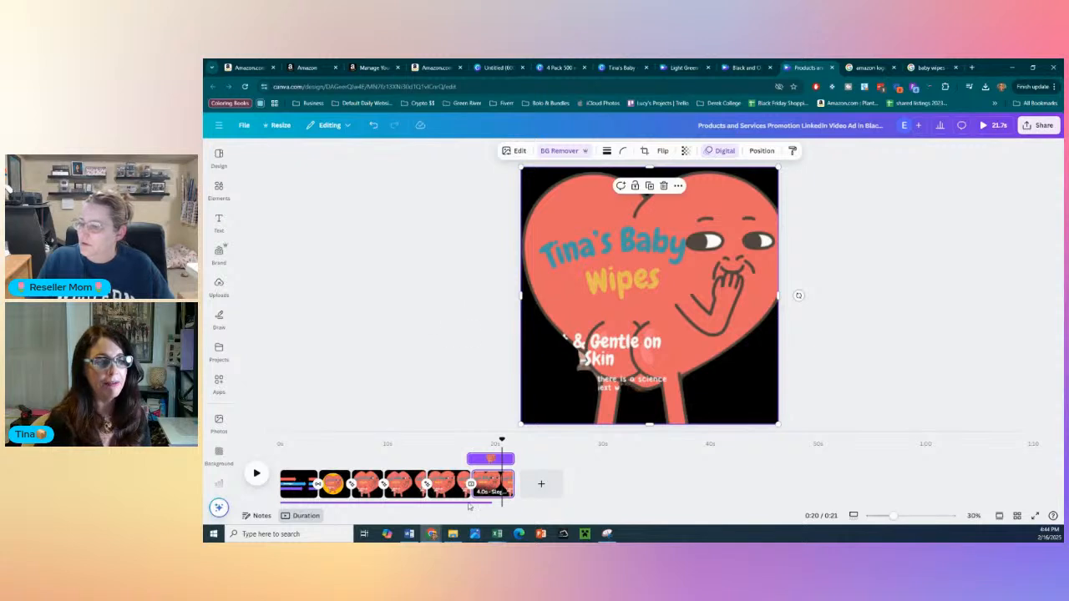
# - Preview the video's playback from the opening "Tina's Wipes" scene
pyautogui.click(298, 483)
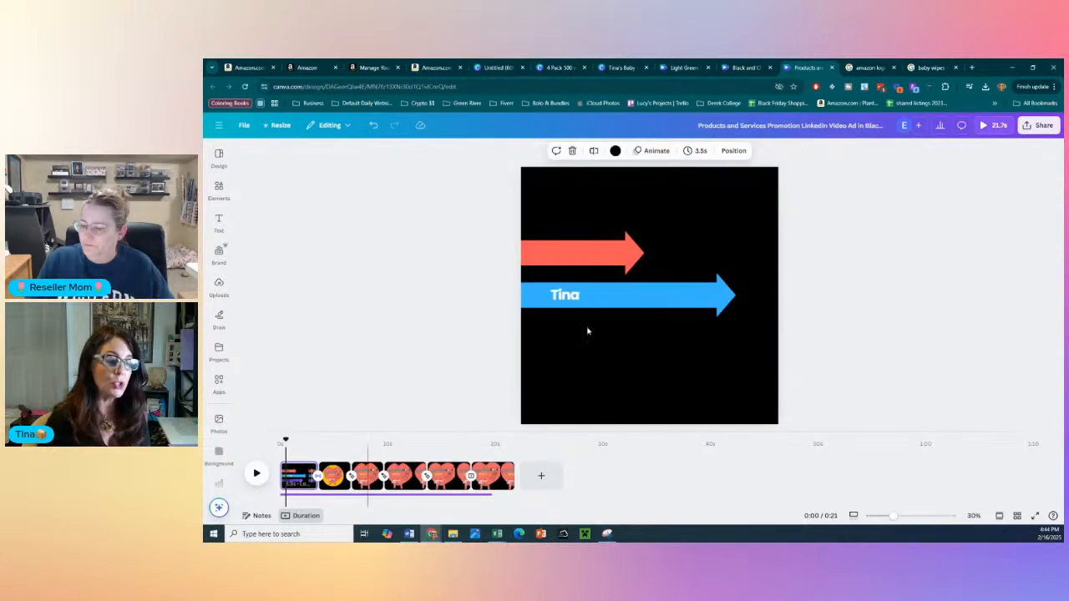
pyautogui.click(256, 473)
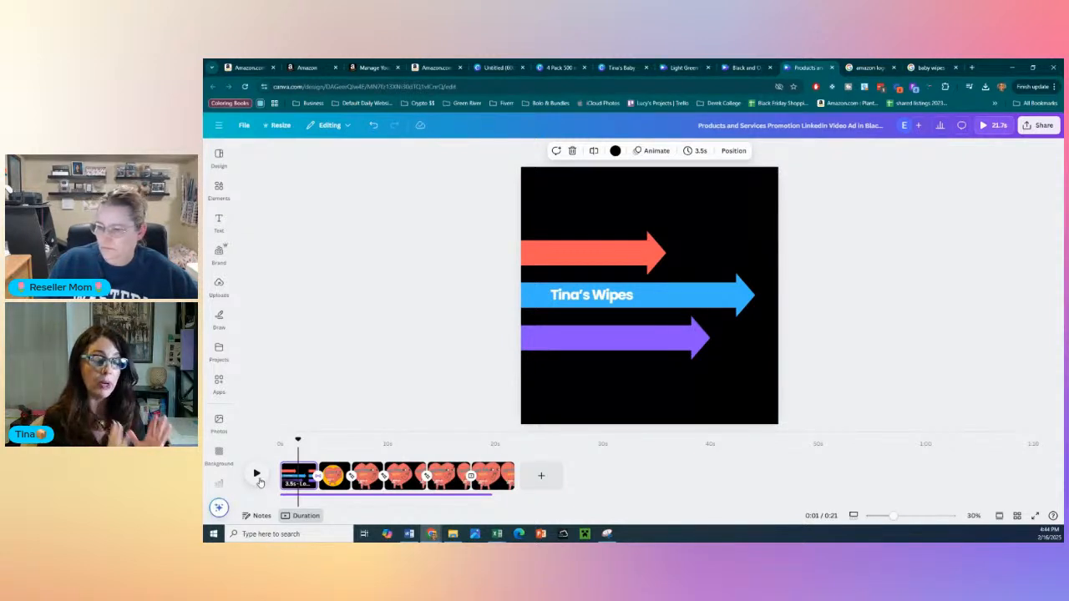
pyautogui.click(259, 480)
pyautogui.click(258, 479)
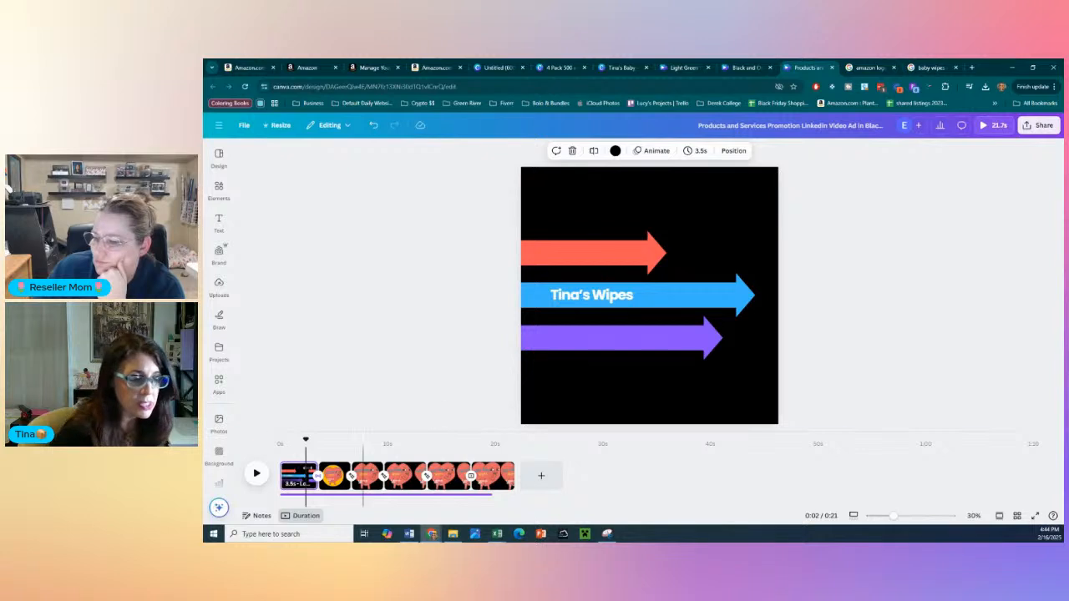
pyautogui.click(227, 389)
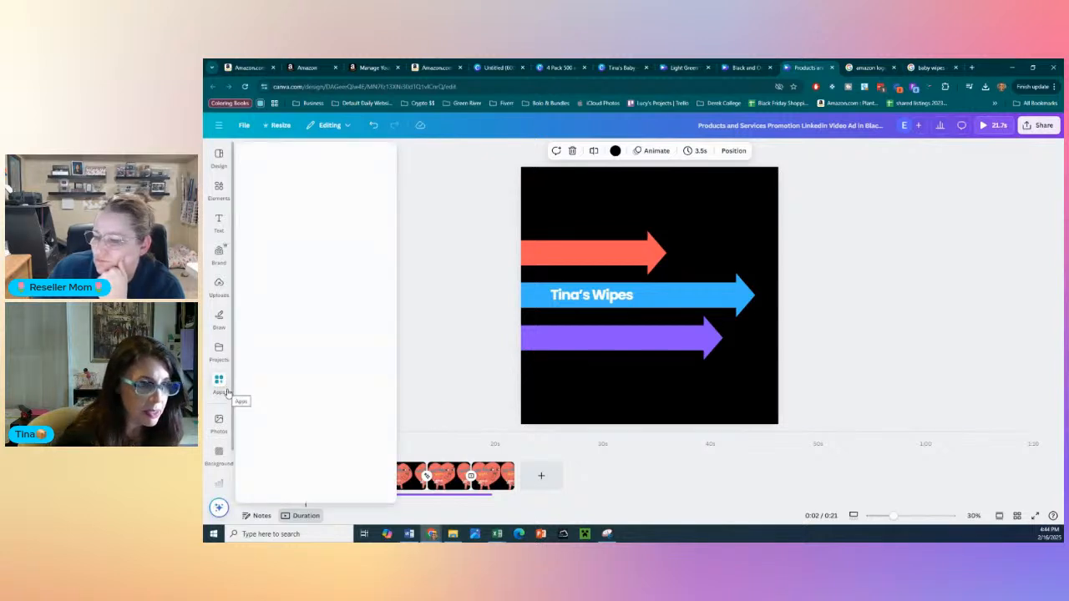
pyautogui.scroll(-1, 215, 467)
pyautogui.click(217, 473)
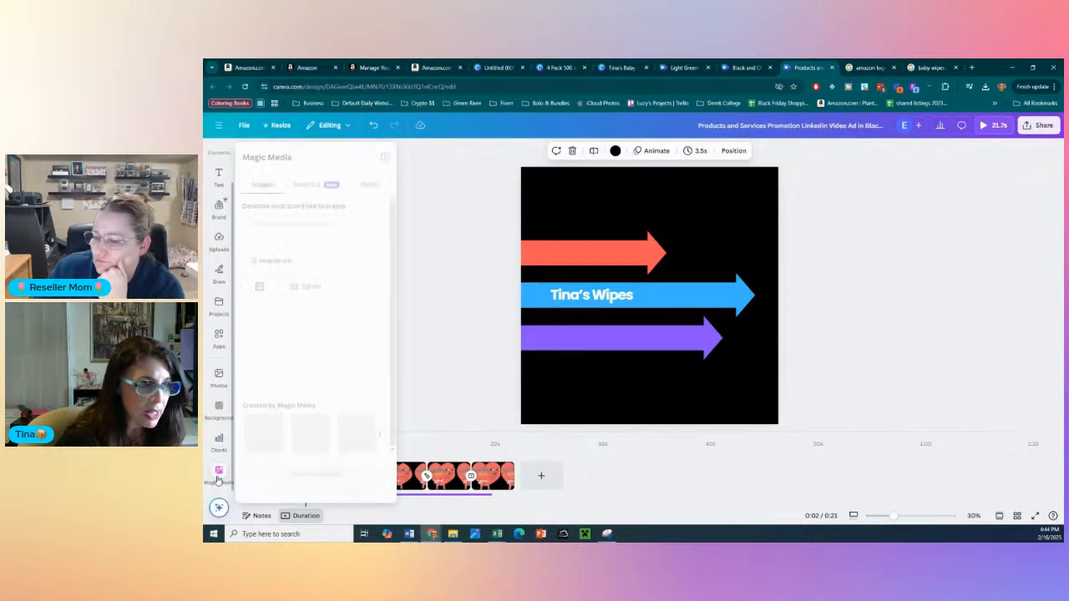
pyautogui.click(221, 414)
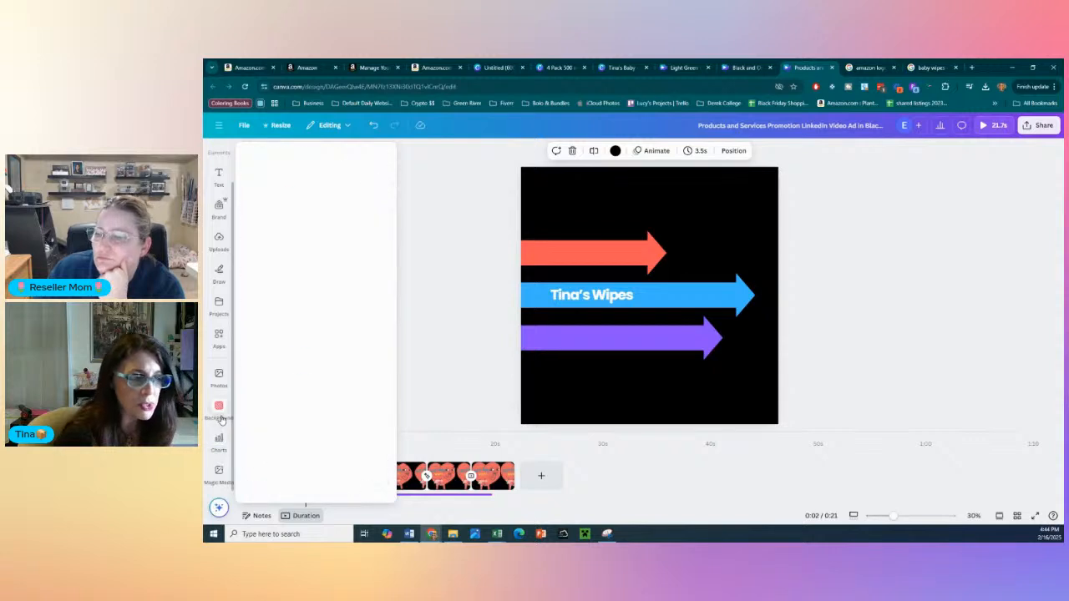
pyautogui.scroll(1, 220, 420)
pyautogui.click(220, 419)
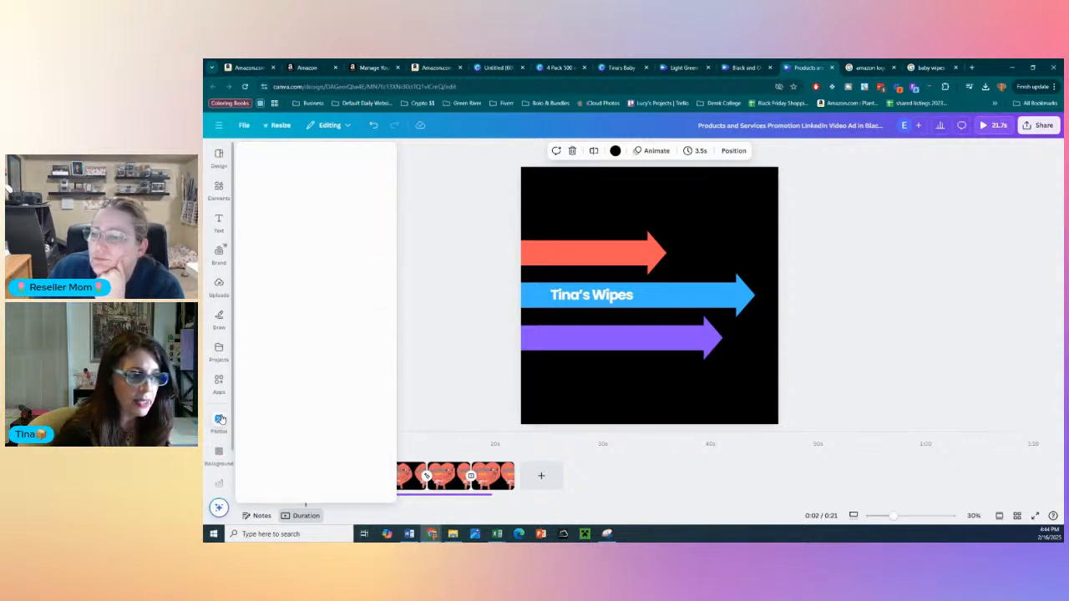
pyautogui.click(413, 321)
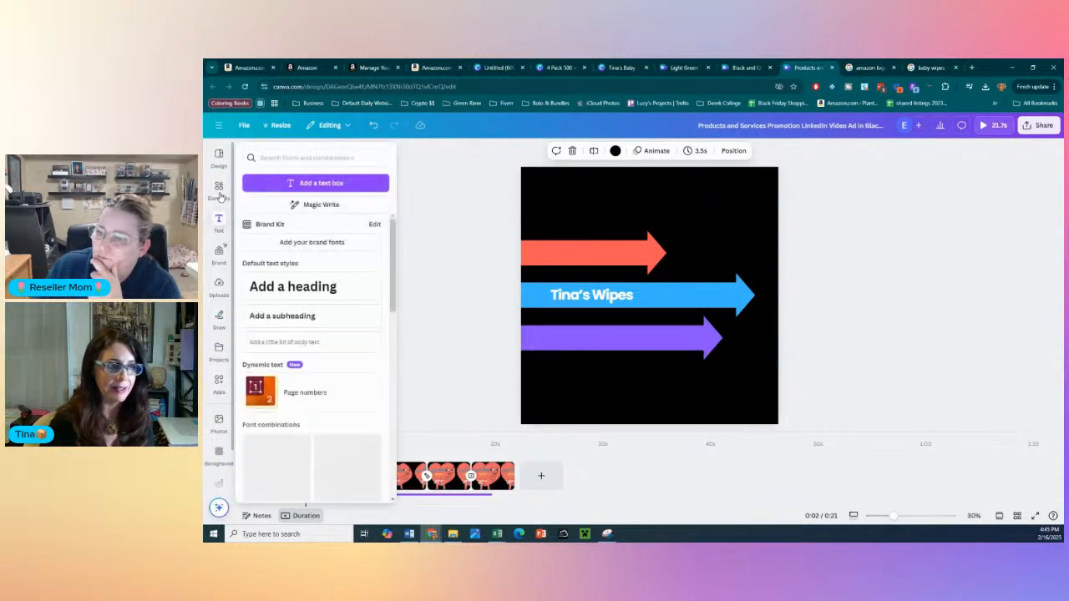
# - Add the mockup of a man in a white T-shirt from the mockup elements to the opening "Tina's Wipes" scene
pyautogui.moveTo(219, 194)
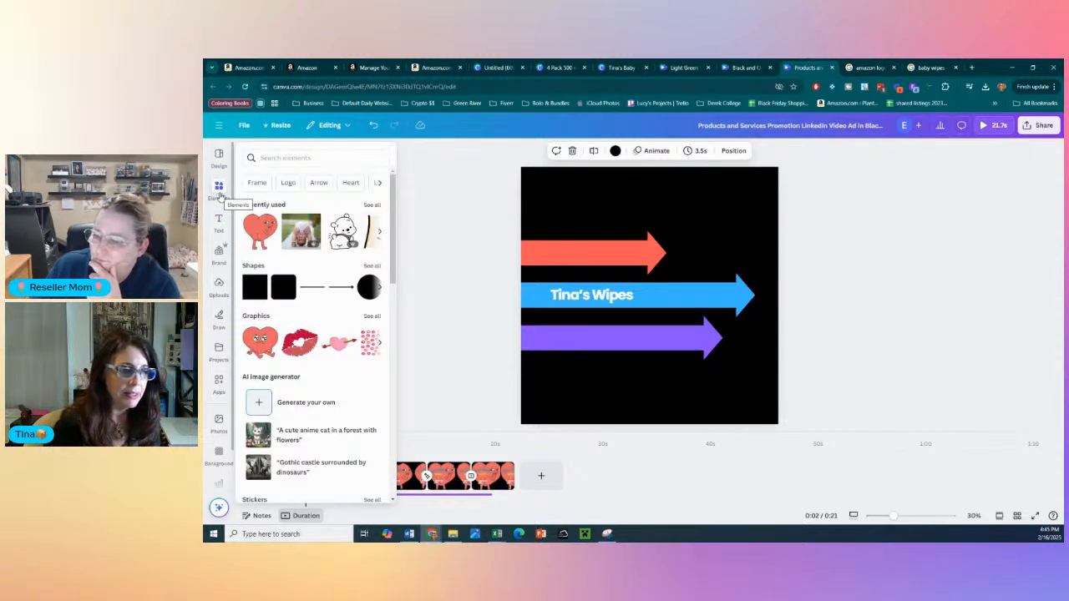
pyautogui.click(219, 194)
pyautogui.scroll(-10, 309, 258)
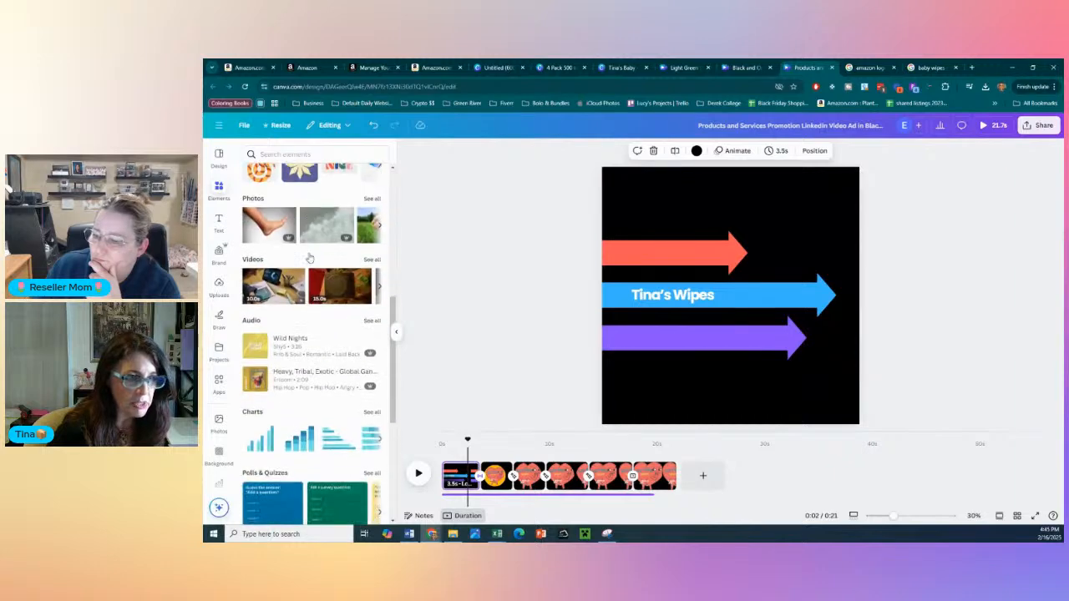
pyautogui.scroll(-2, 310, 258)
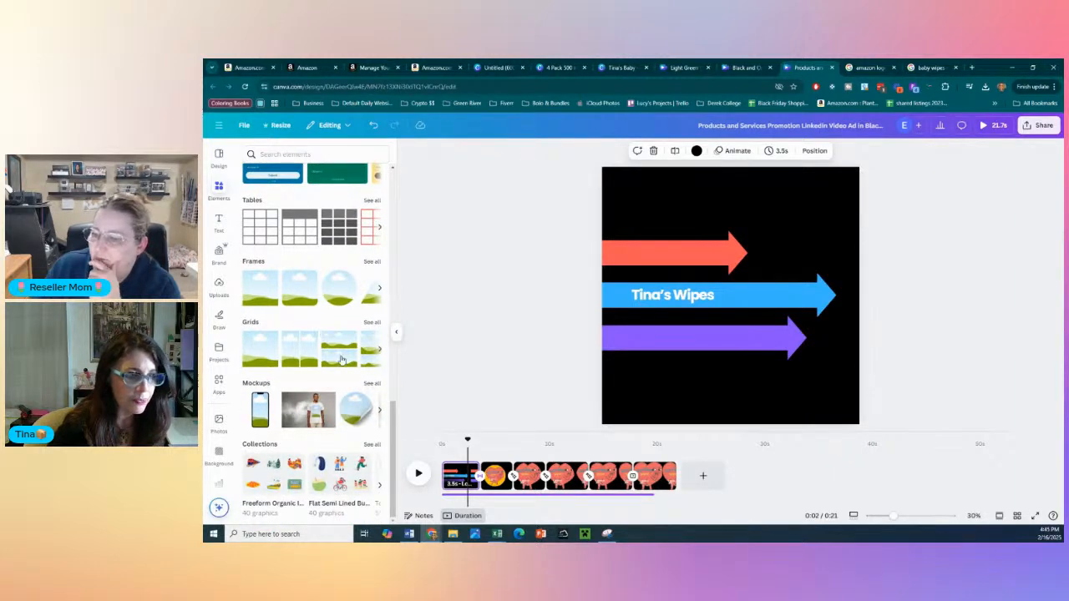
pyautogui.scroll(-1, 223, 375)
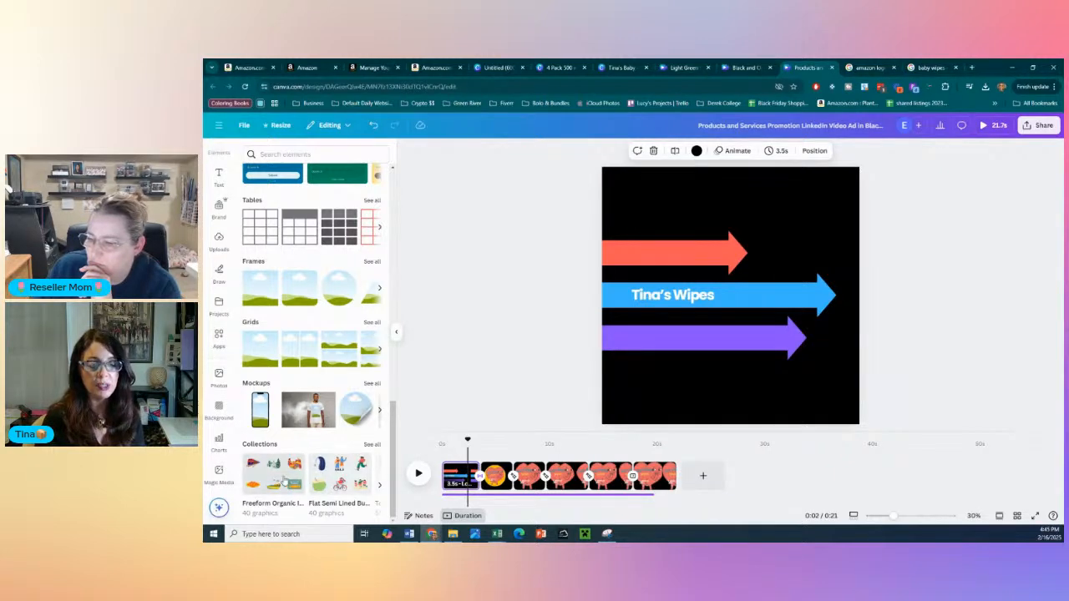
pyautogui.click(307, 419)
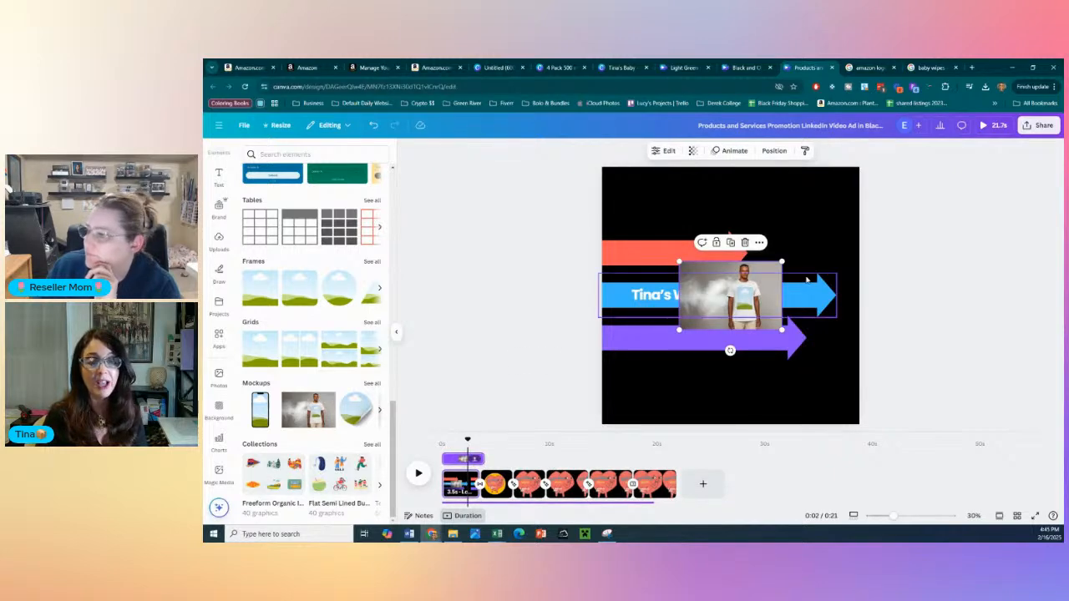
# - Try the T-shirt mockup enlarged across the opening scene's full width, and delete it from the scene
pyautogui.moveTo(717, 308); pyautogui.dragTo(643, 221)
pyautogui.moveTo(704, 246); pyautogui.dragTo(877, 363)
pyautogui.moveTo(782, 286); pyautogui.dragTo(770, 314)
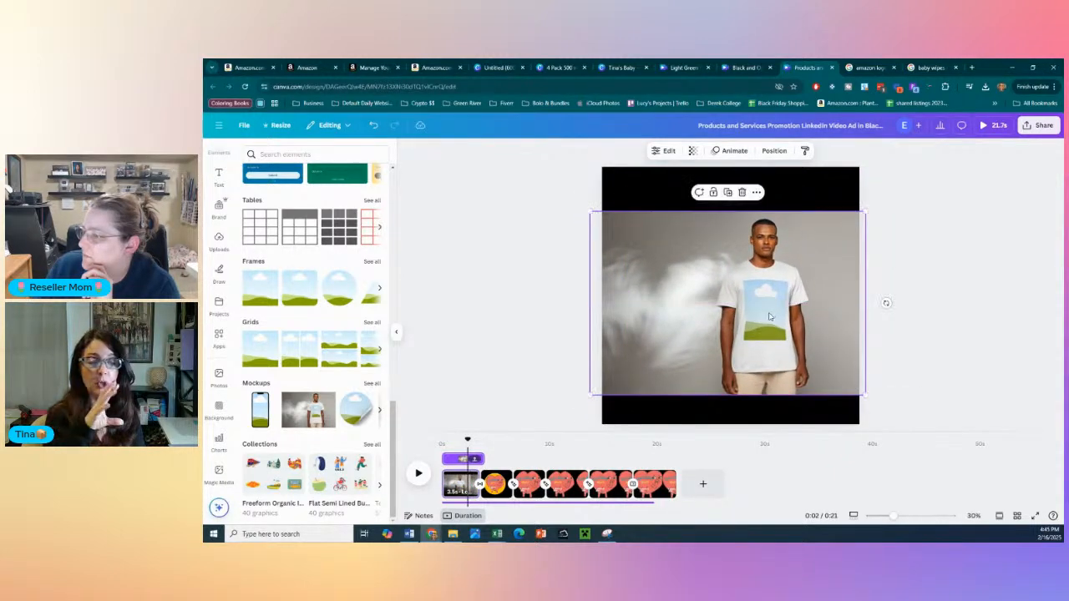
pyautogui.doubleClick(750, 324)
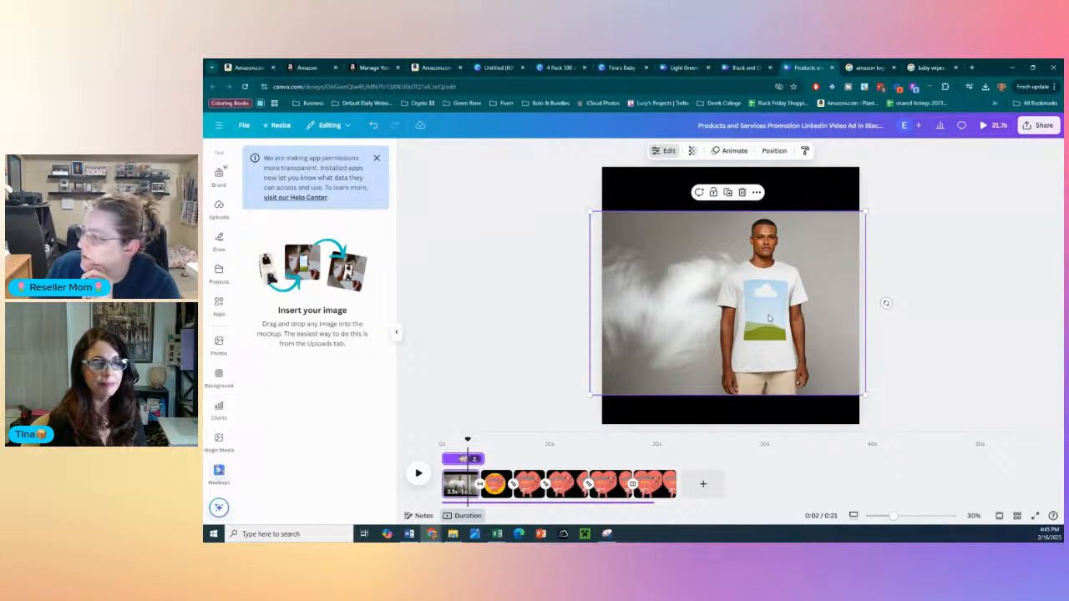
pyautogui.press('Delete')
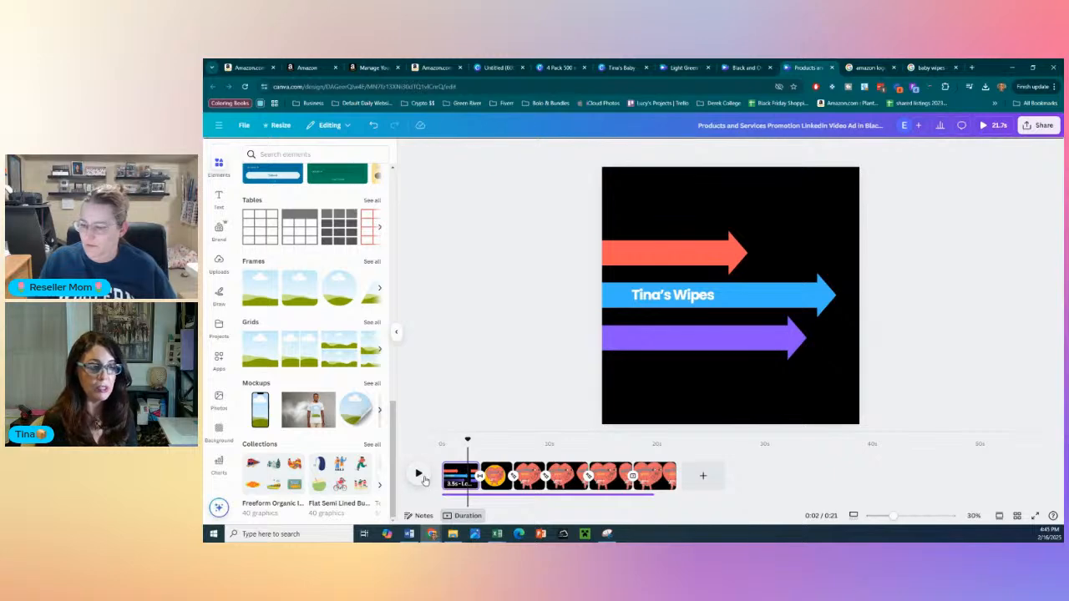
# - Preview the video from the opening "Tina's Wipes" scene through to the final heart scene
pyautogui.click(395, 332)
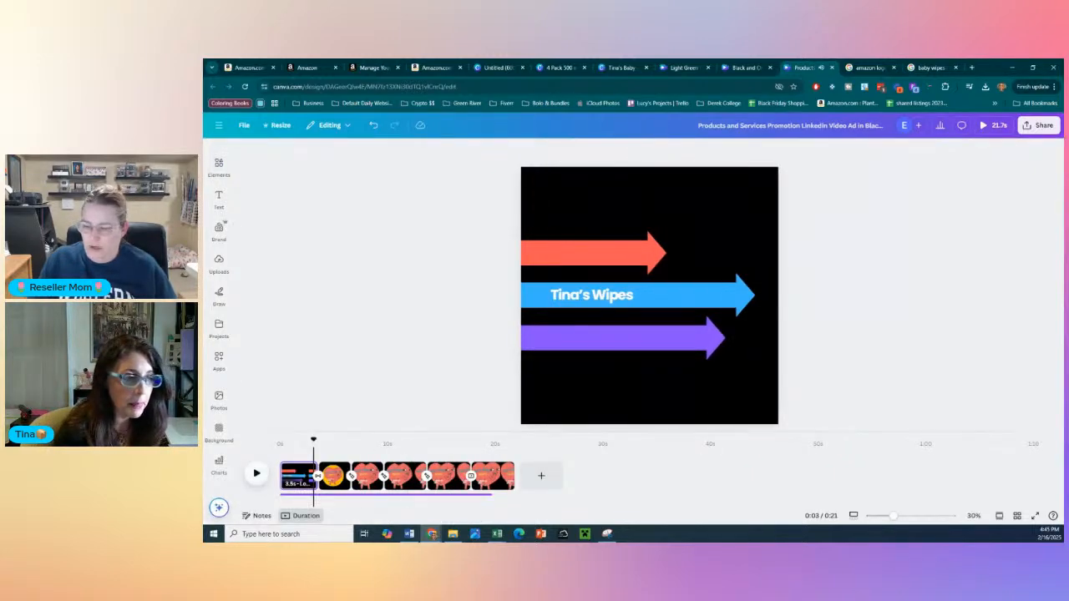
pyautogui.click(257, 475)
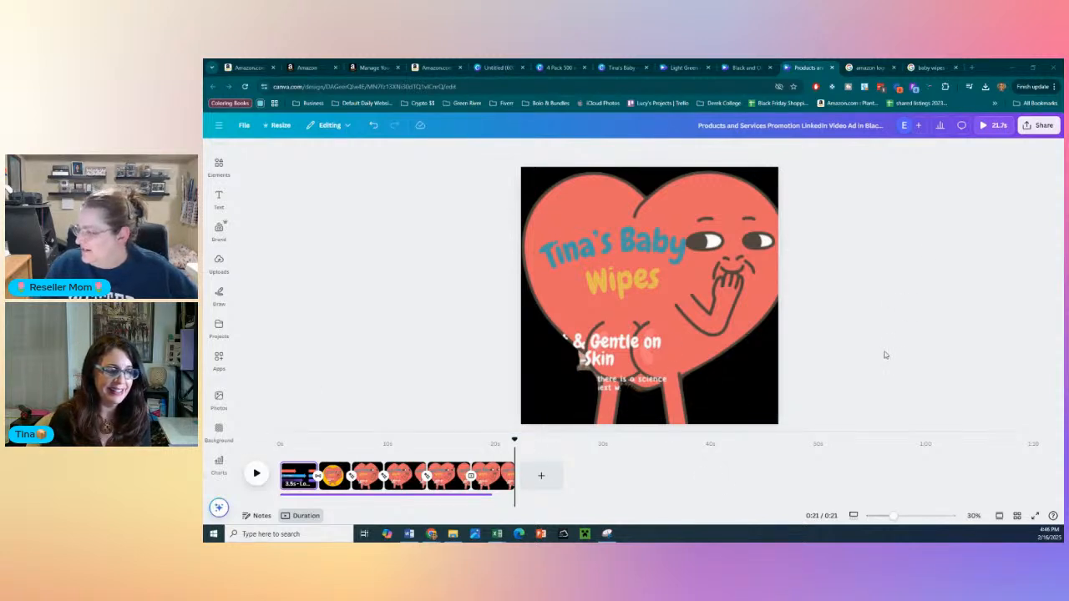
pyautogui.click(223, 314)
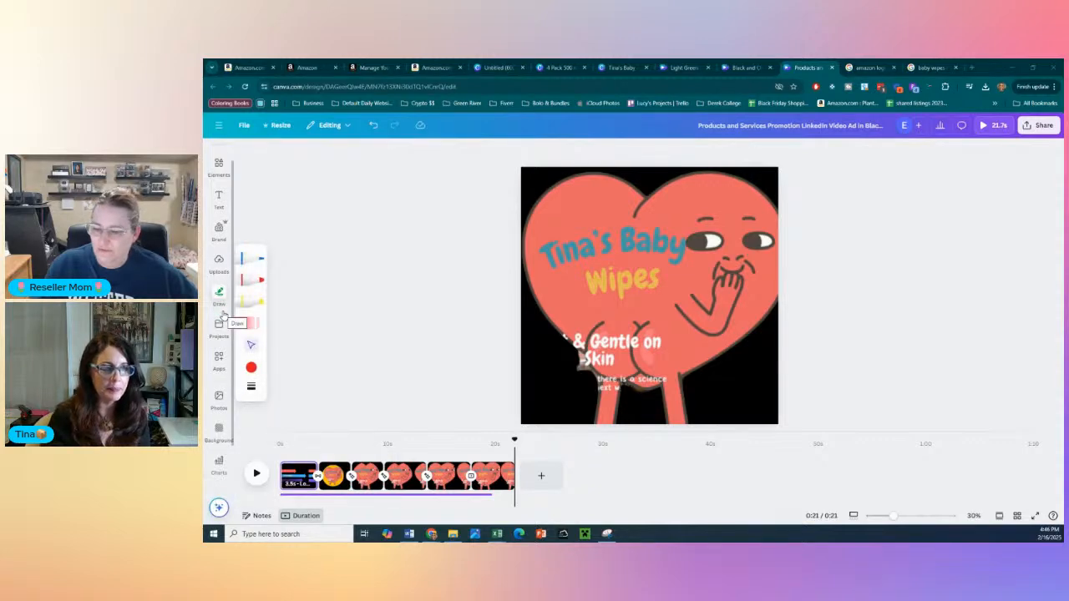
pyautogui.click(378, 318)
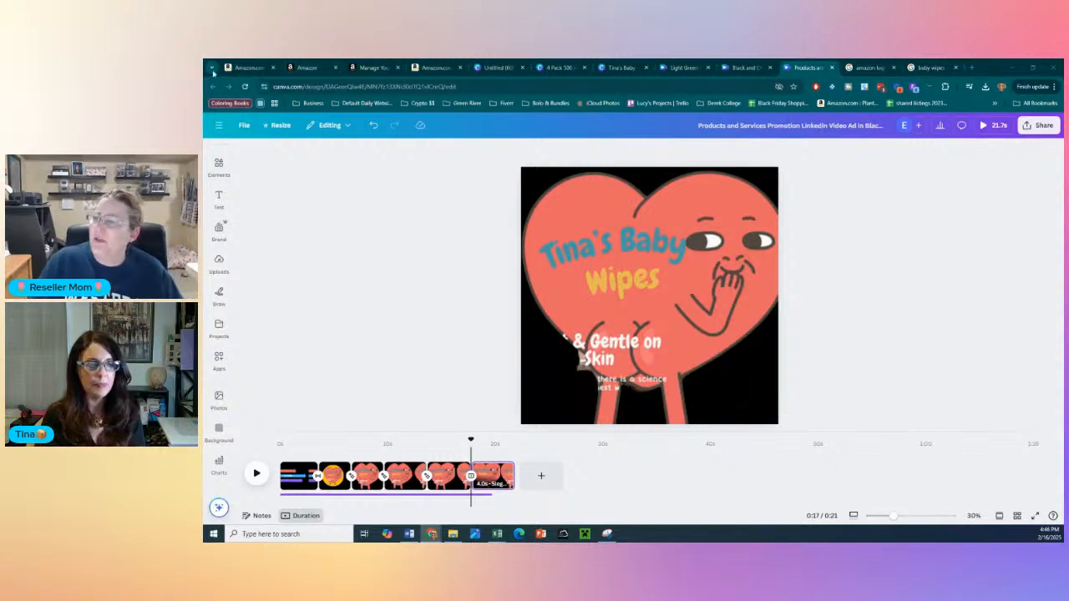
# - Switch to Amazon Seller Central and exit the "Testing" A+ content draft without saving it
pyautogui.click(243, 64)
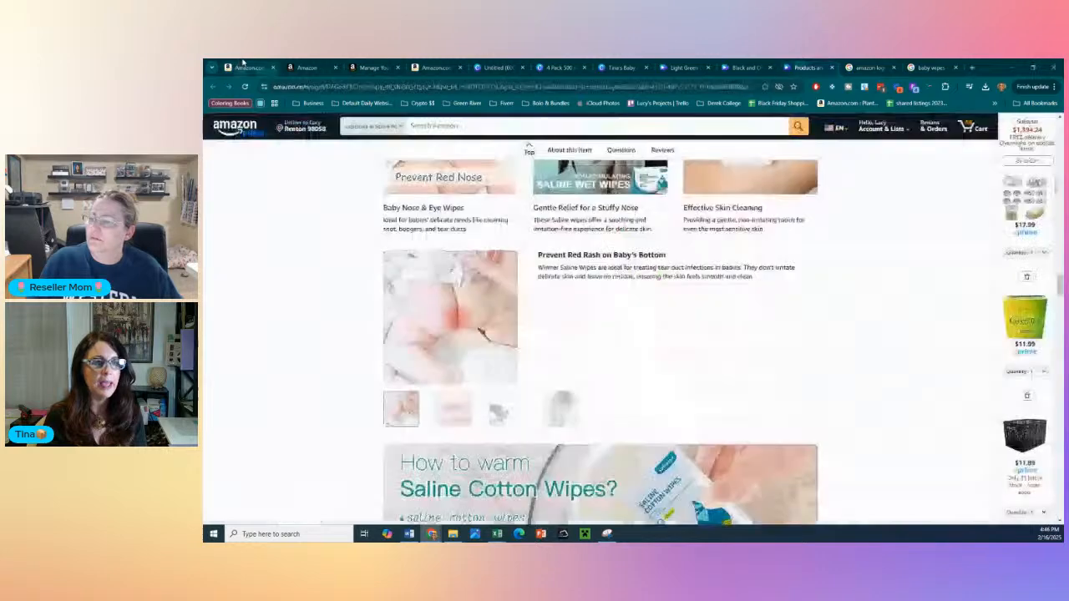
pyautogui.click(305, 66)
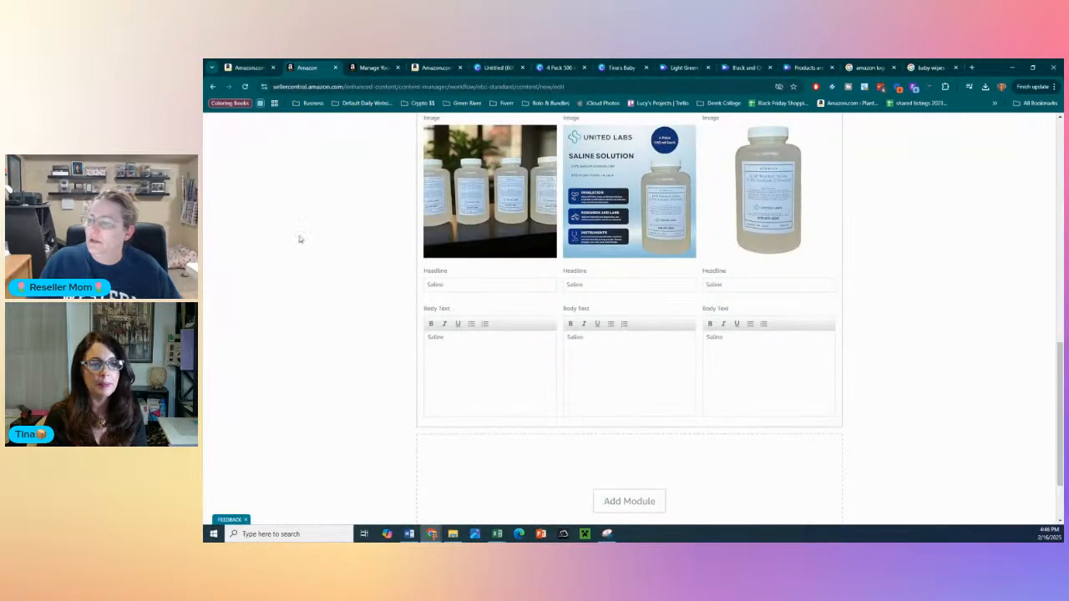
pyautogui.scroll(14, 311, 229)
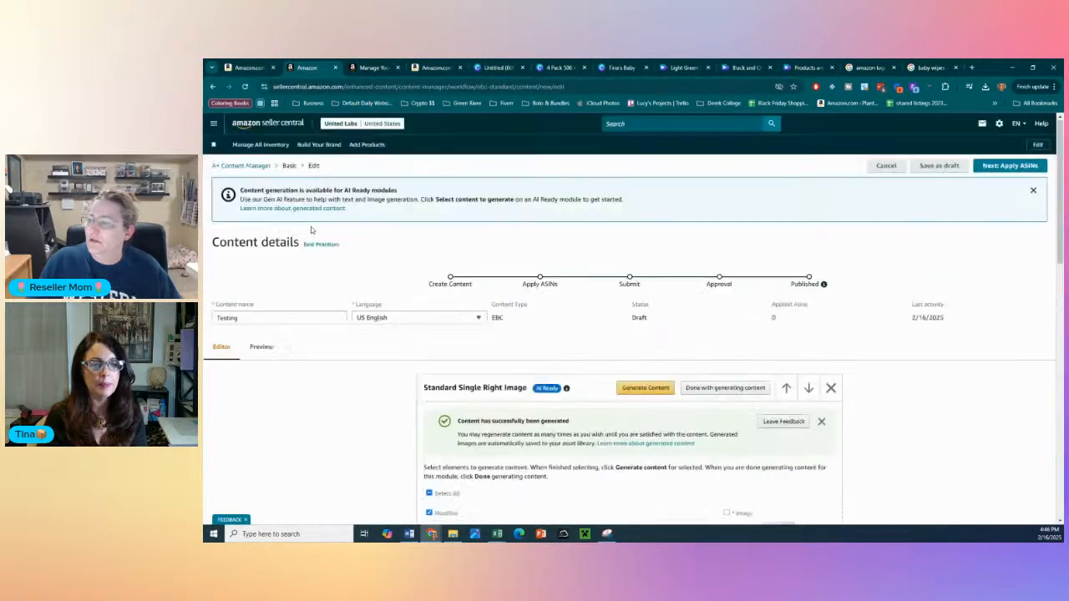
pyautogui.click(886, 165)
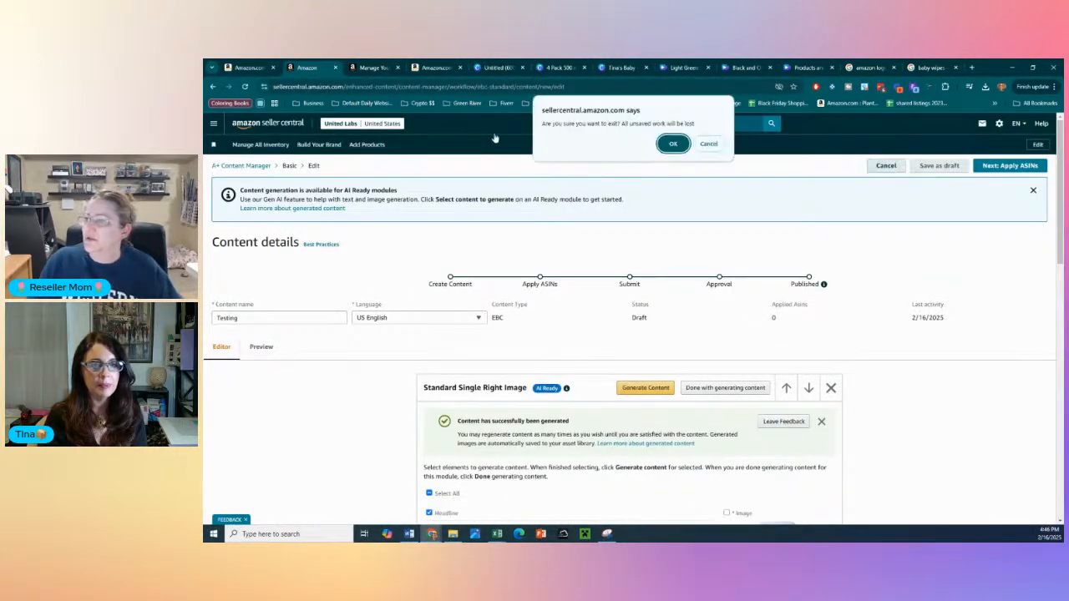
pyautogui.click(673, 143)
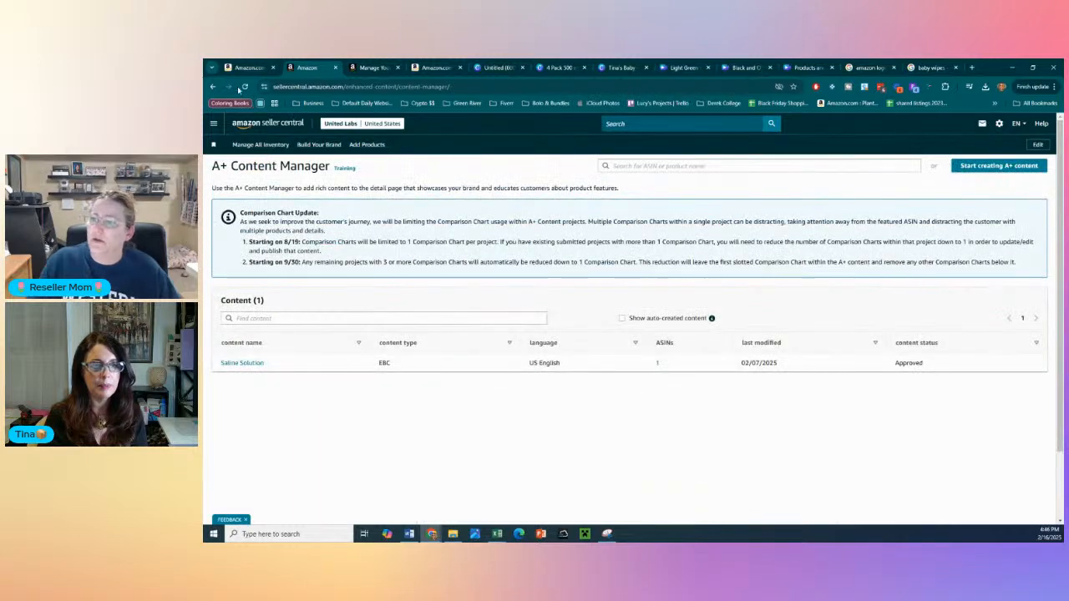
# - Open the catalog's Upload and Manage Videos page in Seller Central
pyautogui.click(212, 122)
pyautogui.moveTo(229, 151)
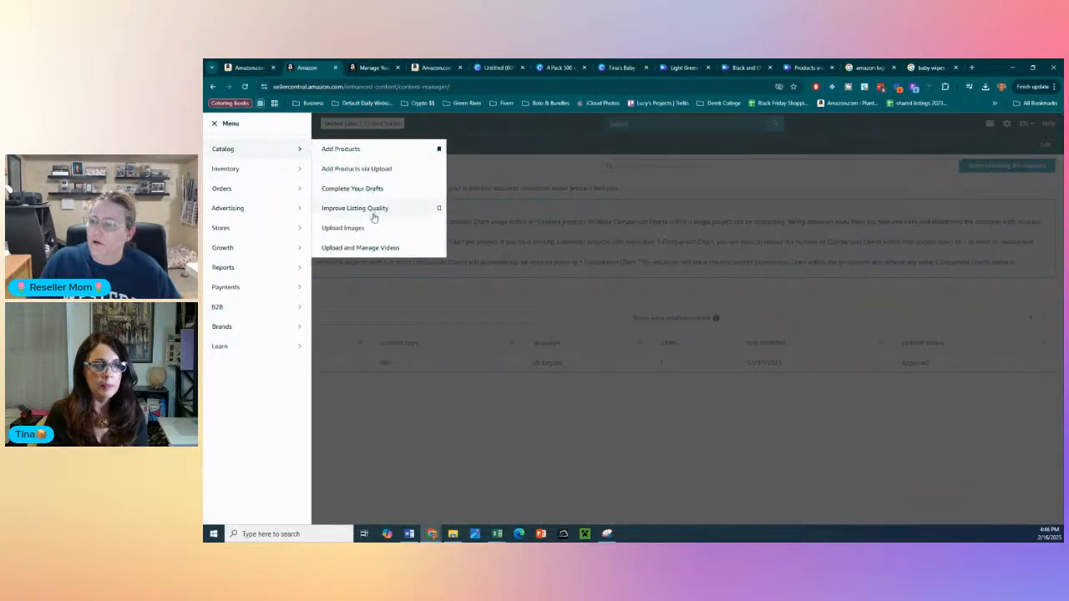
pyautogui.click(357, 249)
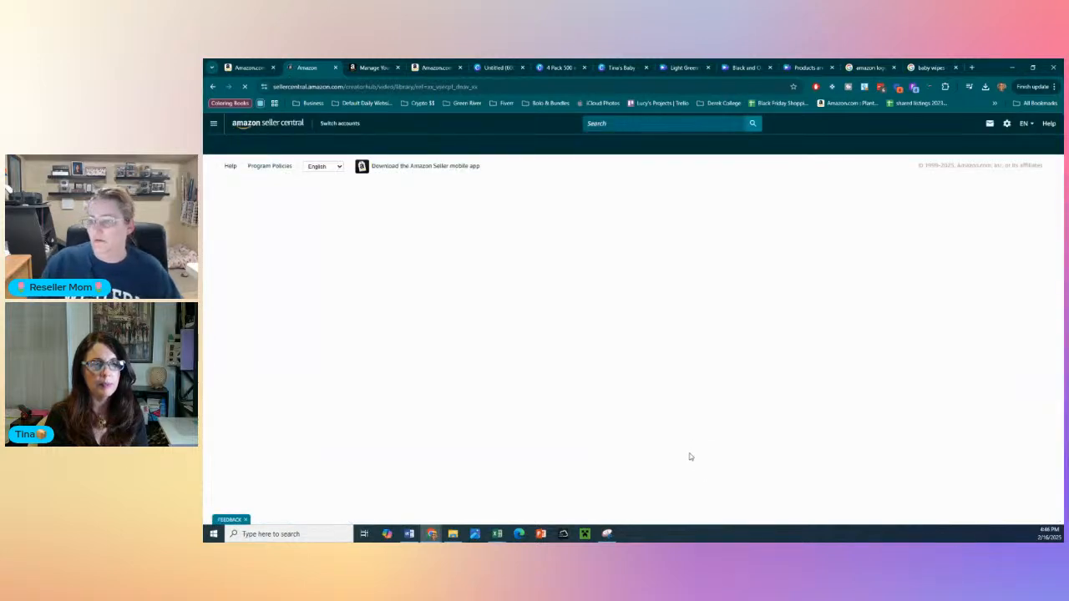
# - Examine the review status and details of the "0.9% Sterile Saline Solution" video among the uploaded videos
pyautogui.scroll(-3, 701, 392)
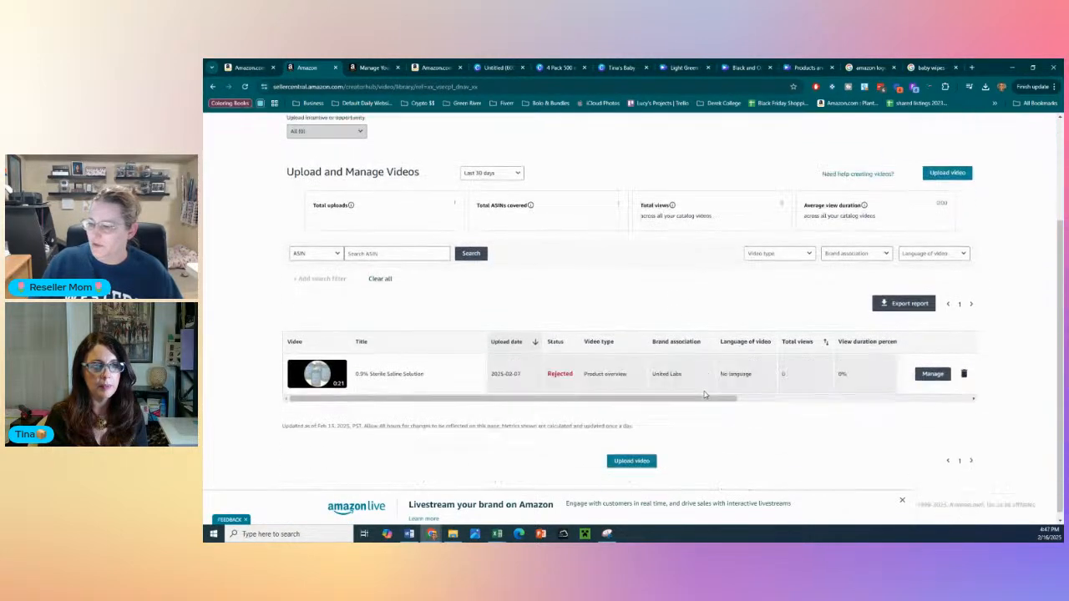
pyautogui.moveTo(570, 372)
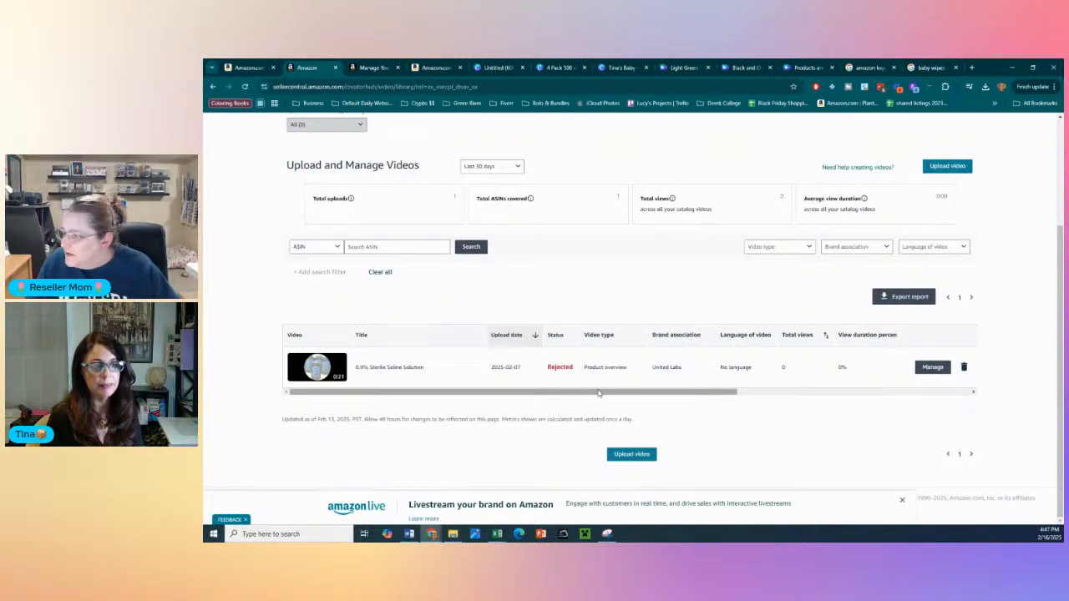
pyautogui.moveTo(597, 394); pyautogui.dragTo(477, 399)
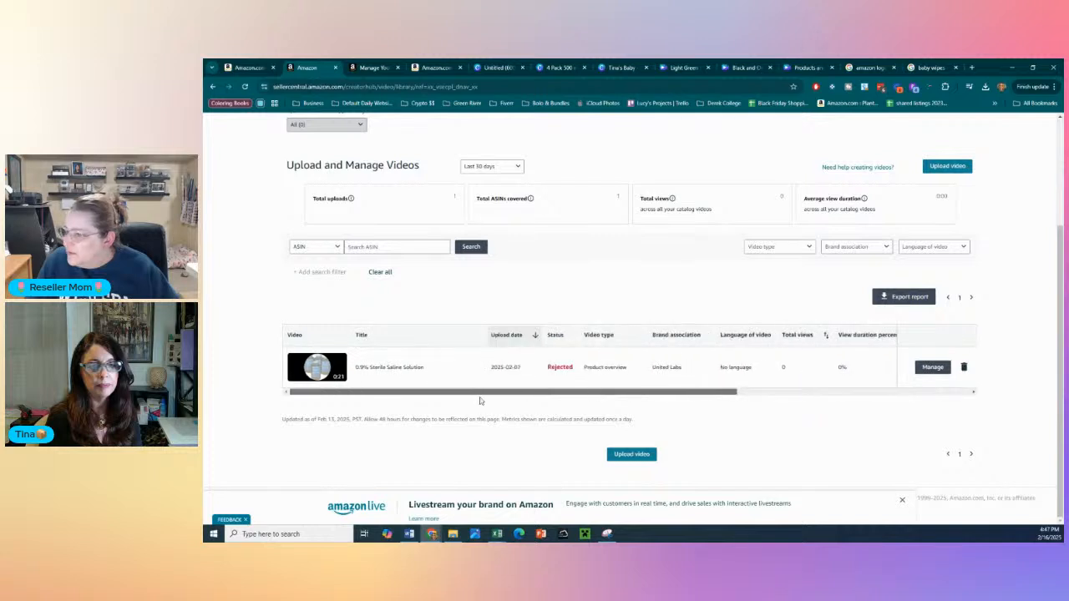
pyautogui.moveTo(560, 369)
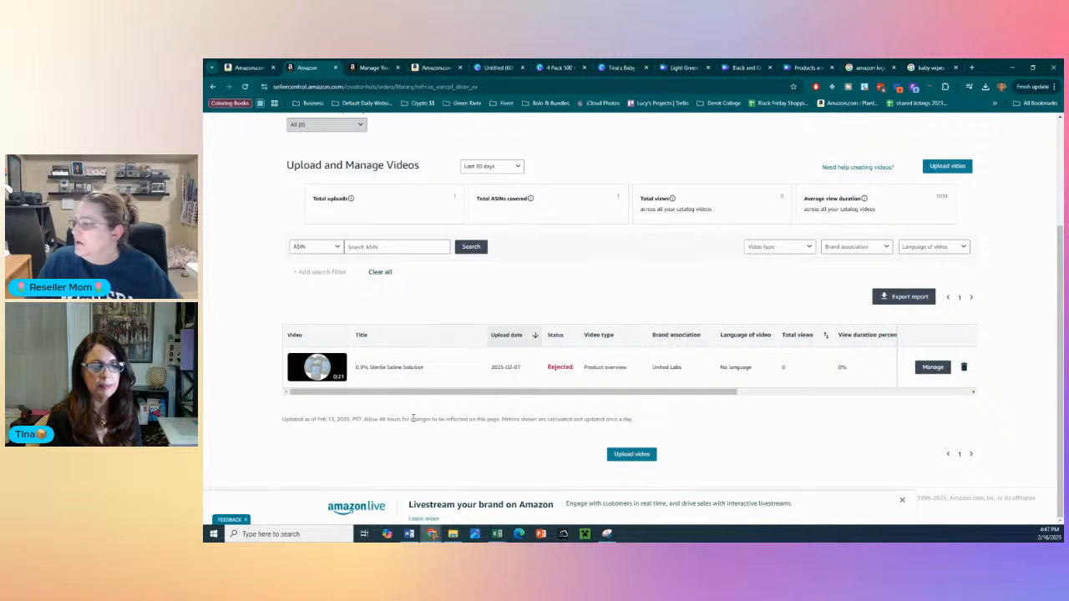
pyautogui.scroll(2, 413, 417)
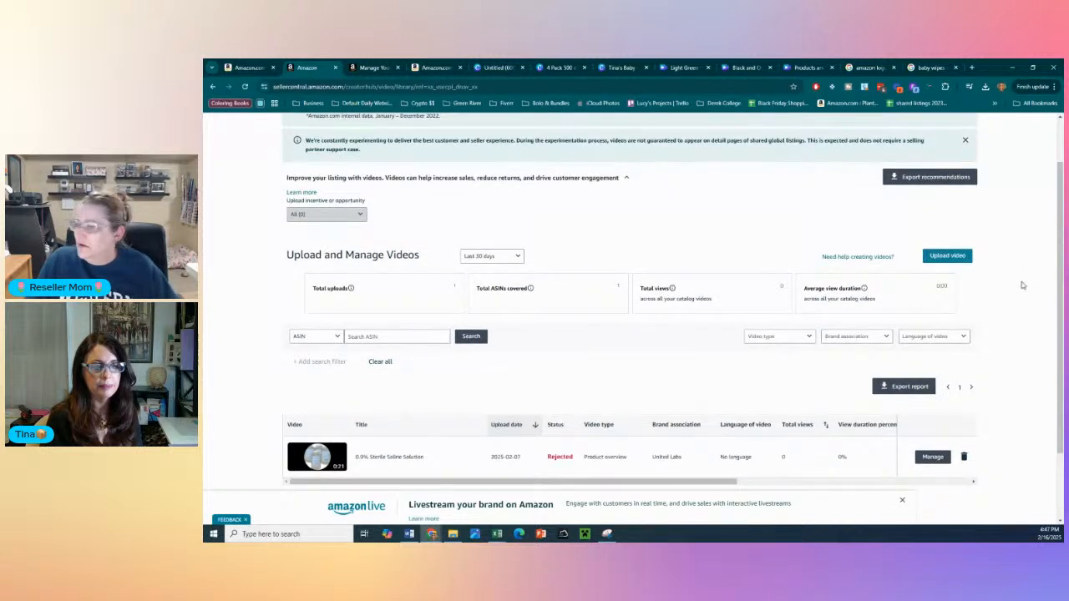
pyautogui.scroll(-2, 1001, 296)
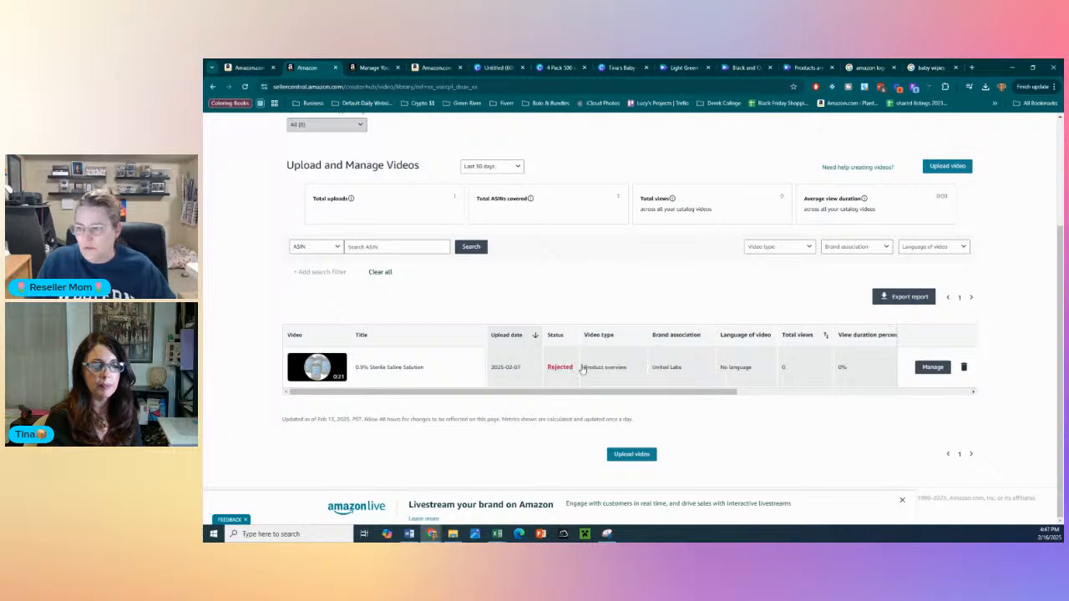
pyautogui.scroll(3, 768, 306)
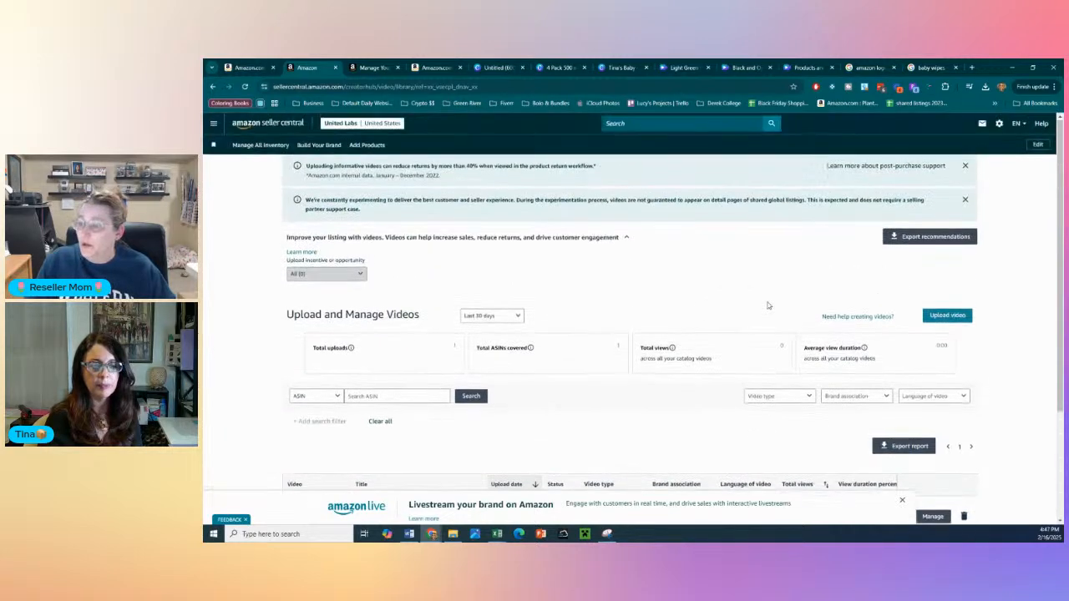
pyautogui.scroll(-3, 662, 302)
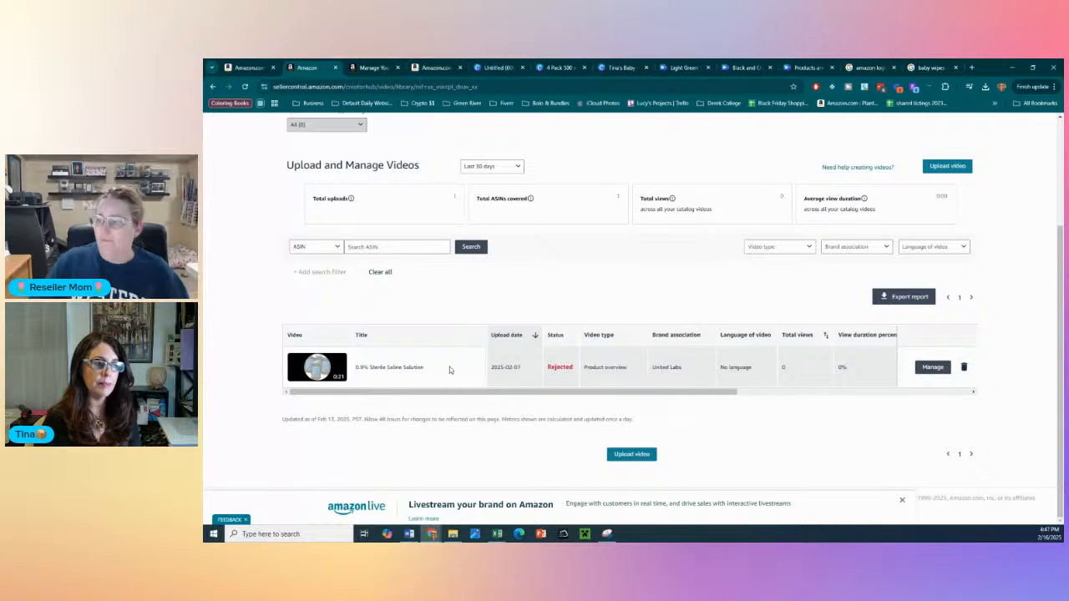
# - Start a new video upload and enter the title "Tina's Wipes Must be 10 chars long"
pyautogui.scroll(3, 449, 367)
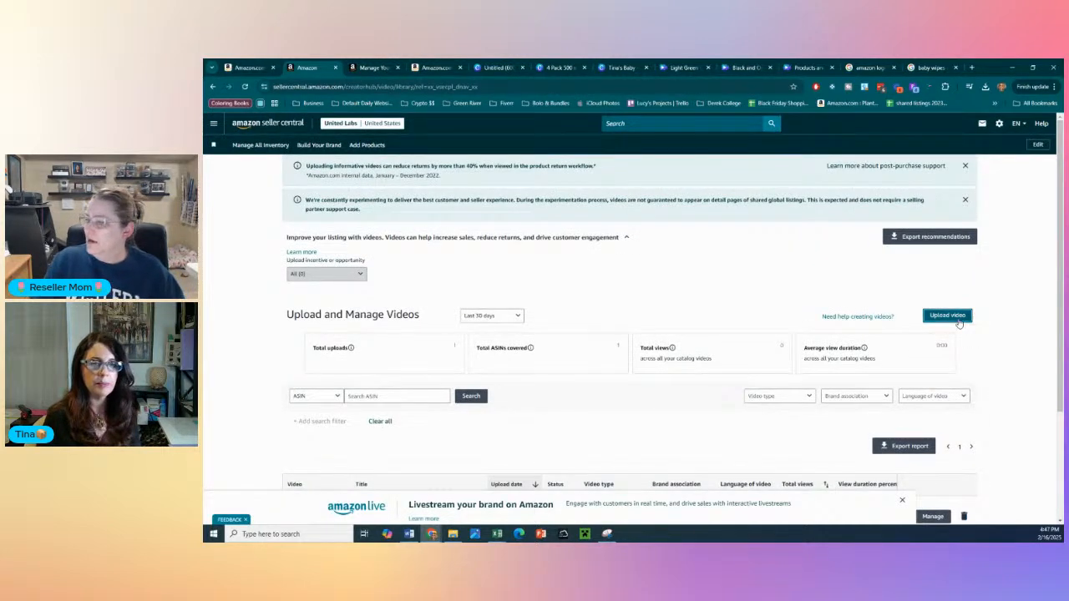
pyautogui.click(957, 319)
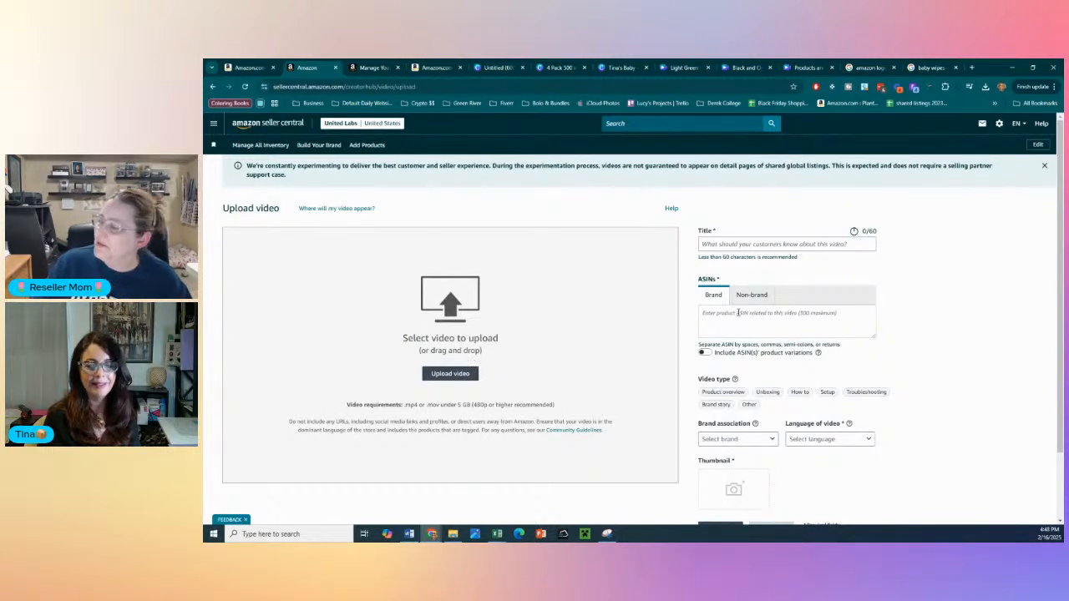
pyautogui.click(727, 241)
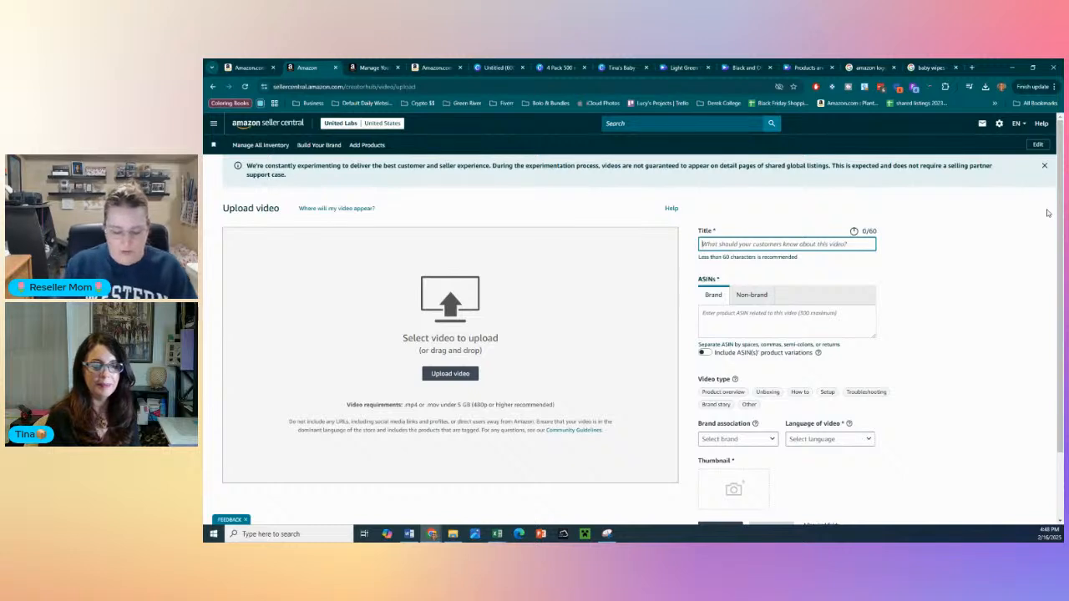
pyautogui.write("Tina's Wipes")
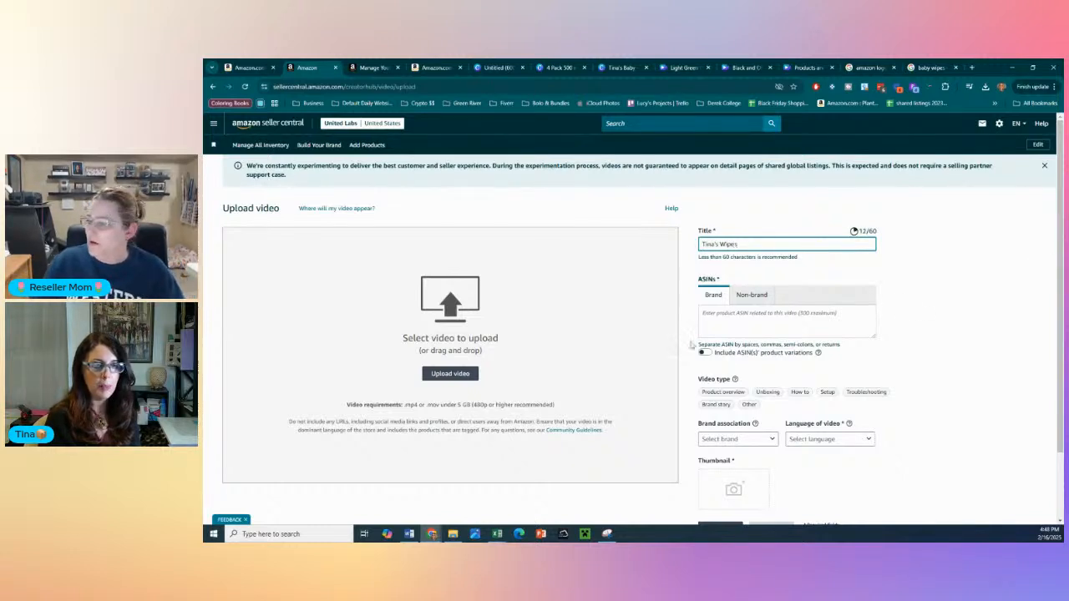
pyautogui.click(732, 314)
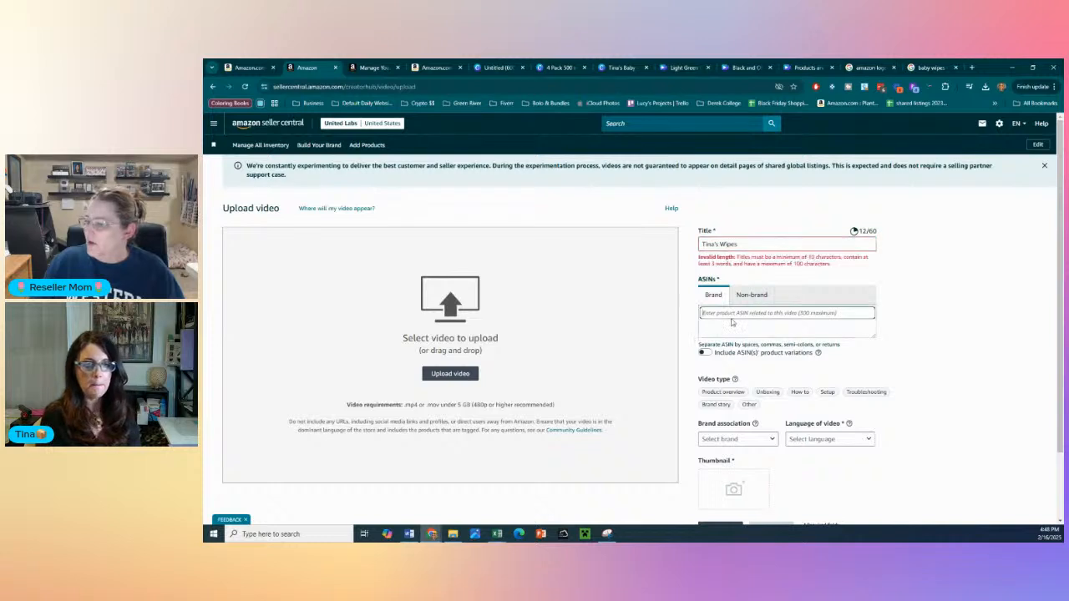
pyautogui.click(738, 247)
pyautogui.write('Must be 10 chars long')
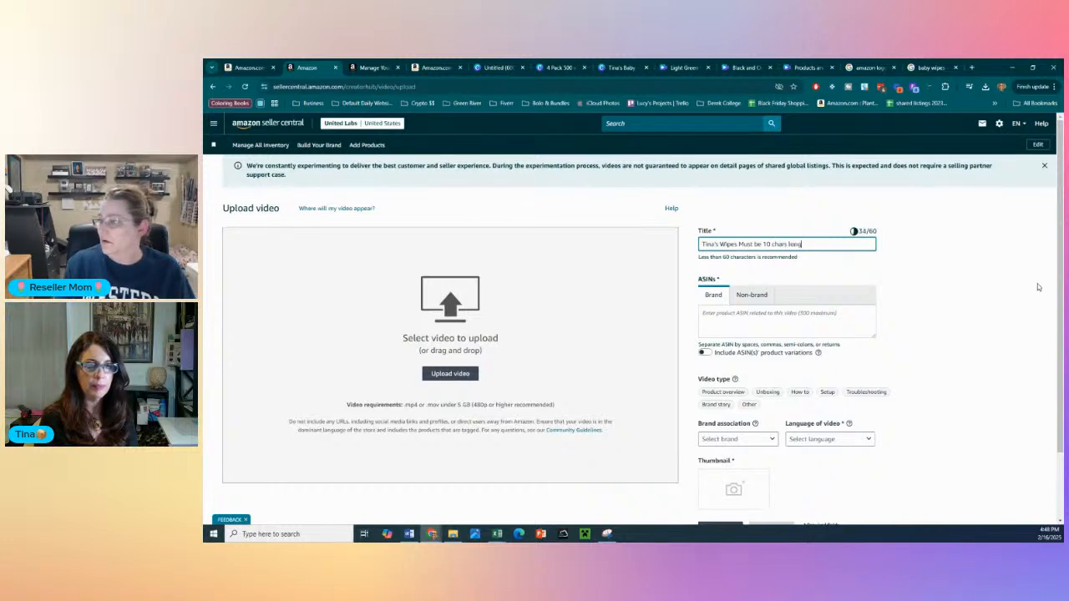
pyautogui.click(993, 265)
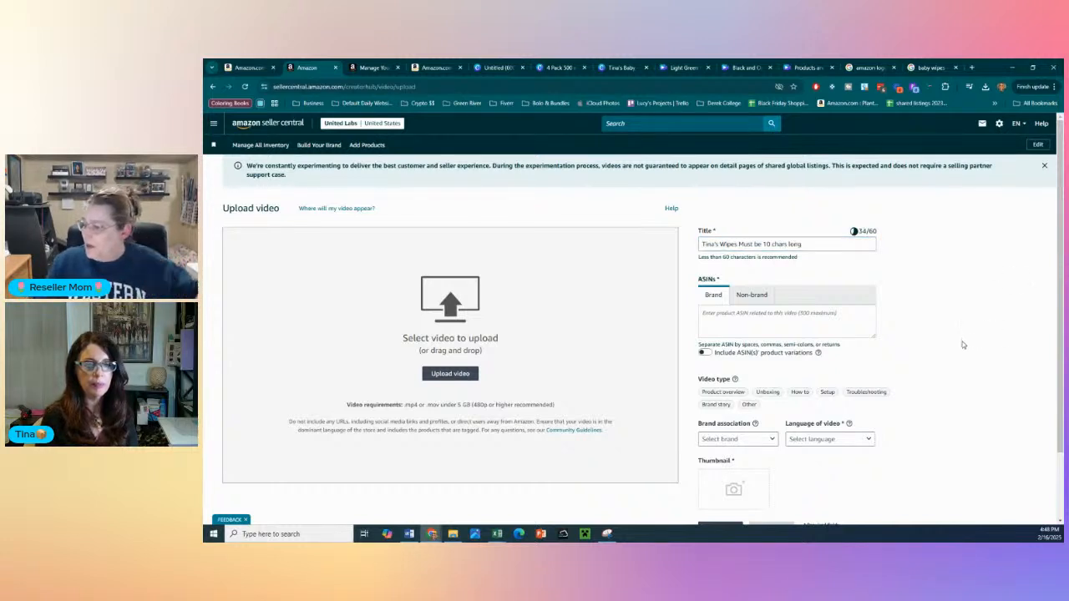
# - Set the video type to Product overview, the brand association to United Labs, and the video language to No language
pyautogui.scroll(-1, 963, 344)
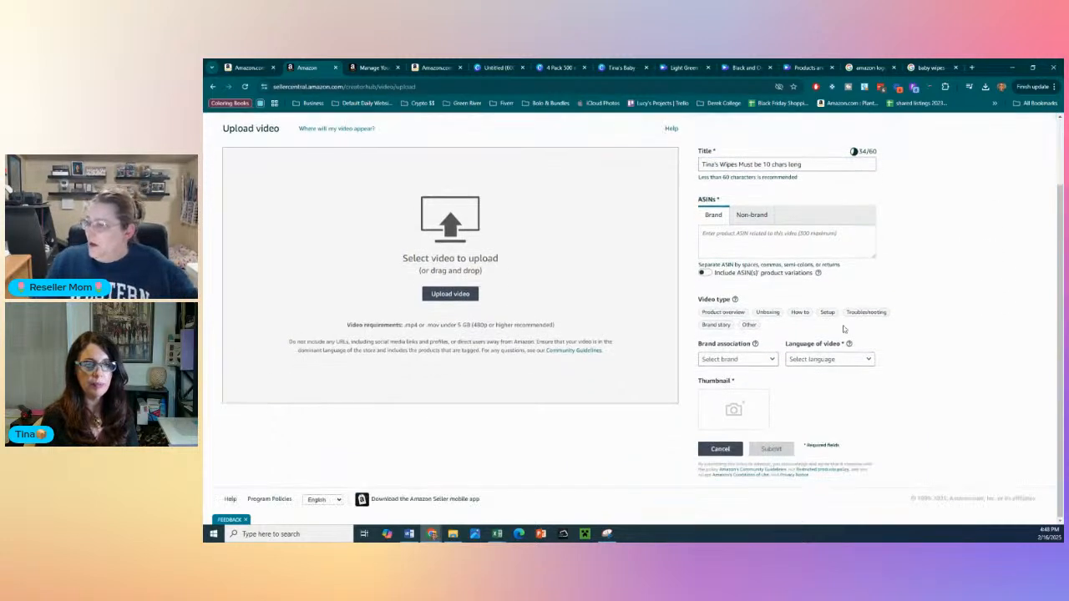
pyautogui.click(723, 311)
pyautogui.click(759, 359)
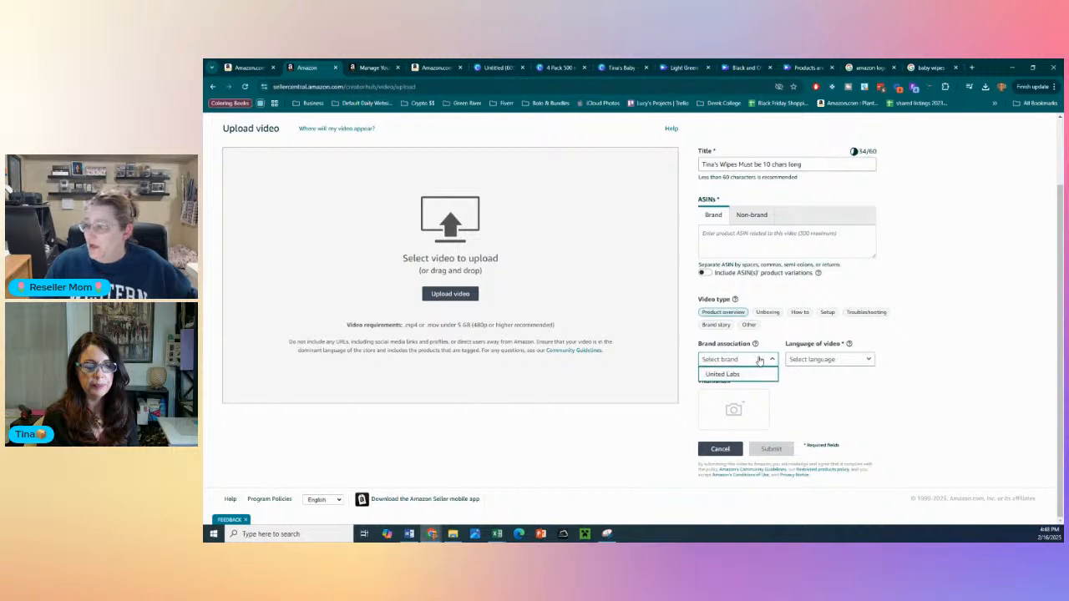
pyautogui.click(735, 374)
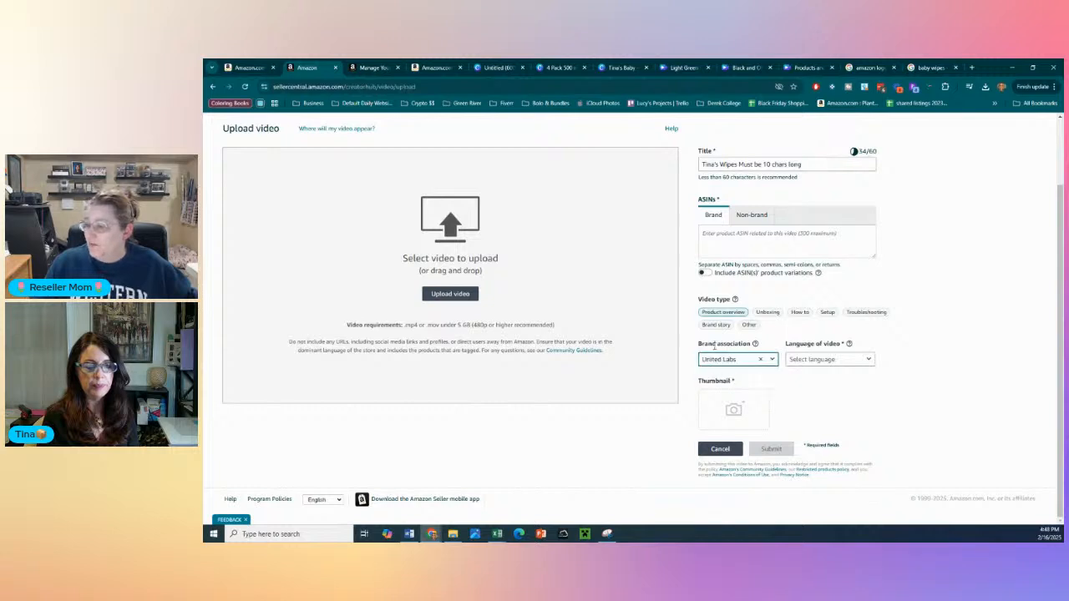
pyautogui.click(833, 361)
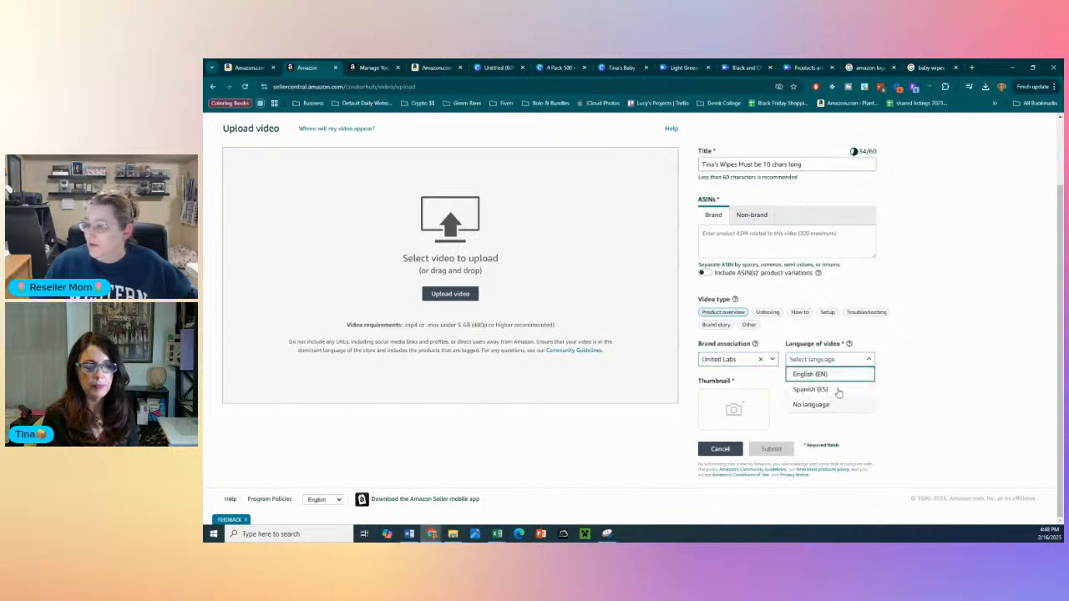
pyautogui.click(821, 406)
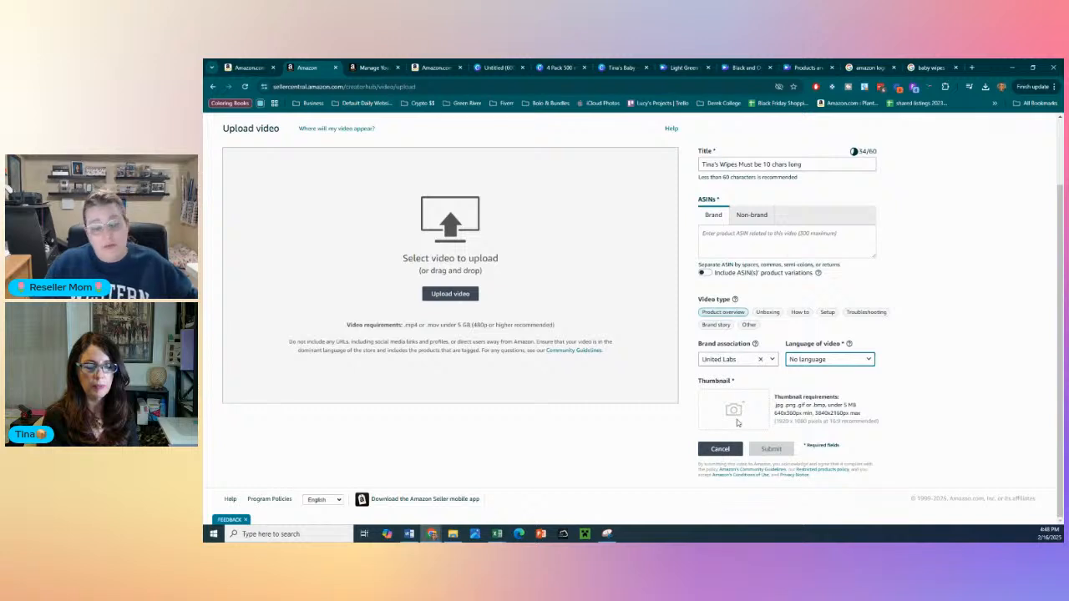